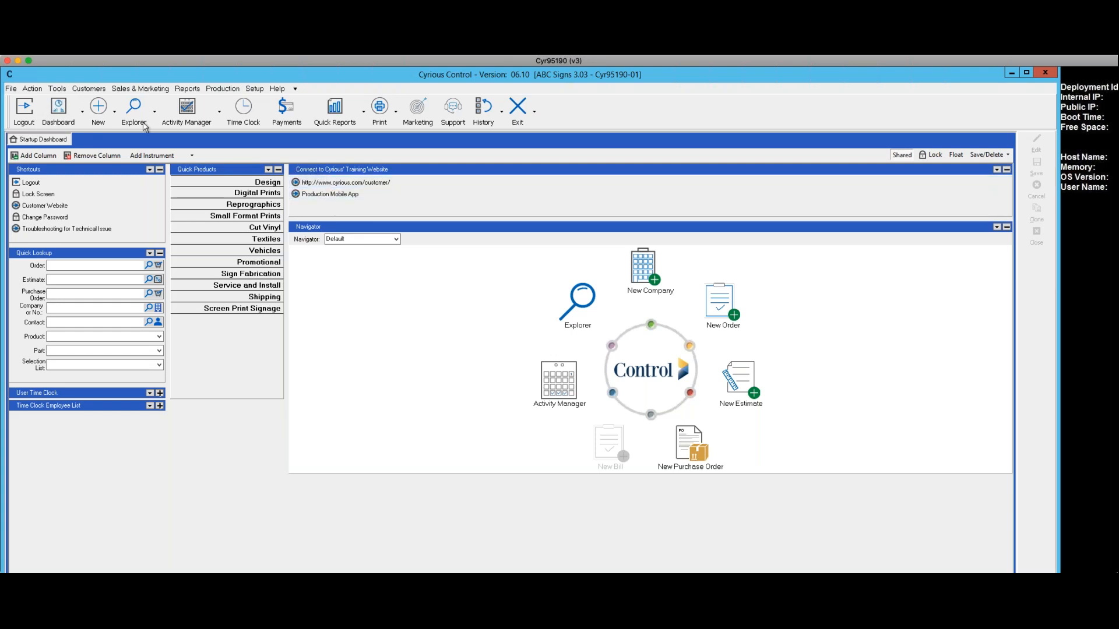
click(115, 113)
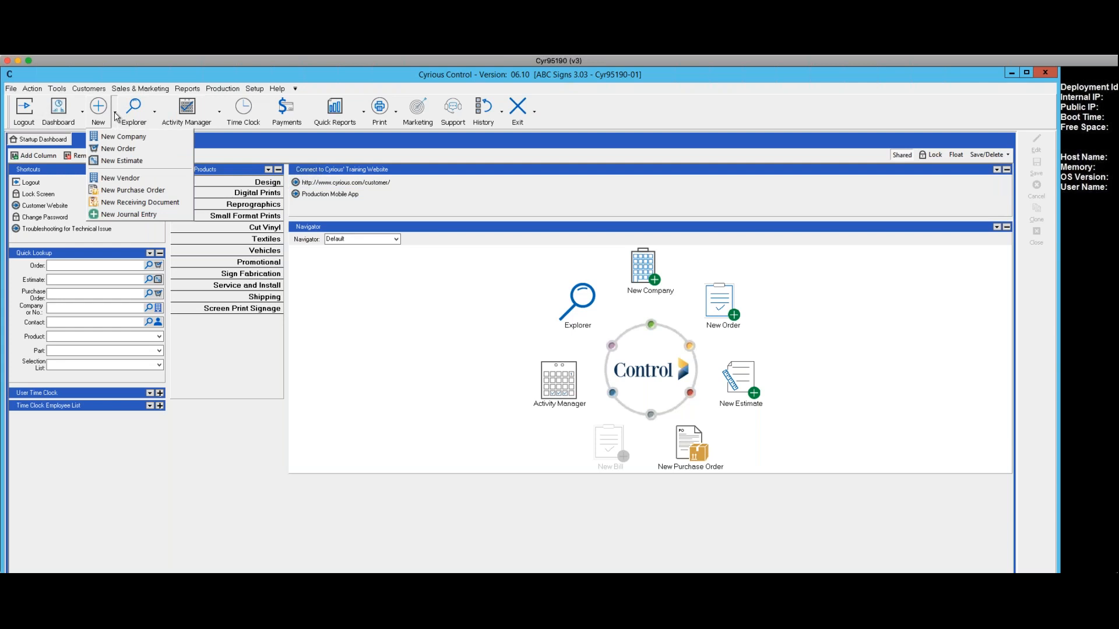
click(119, 161)
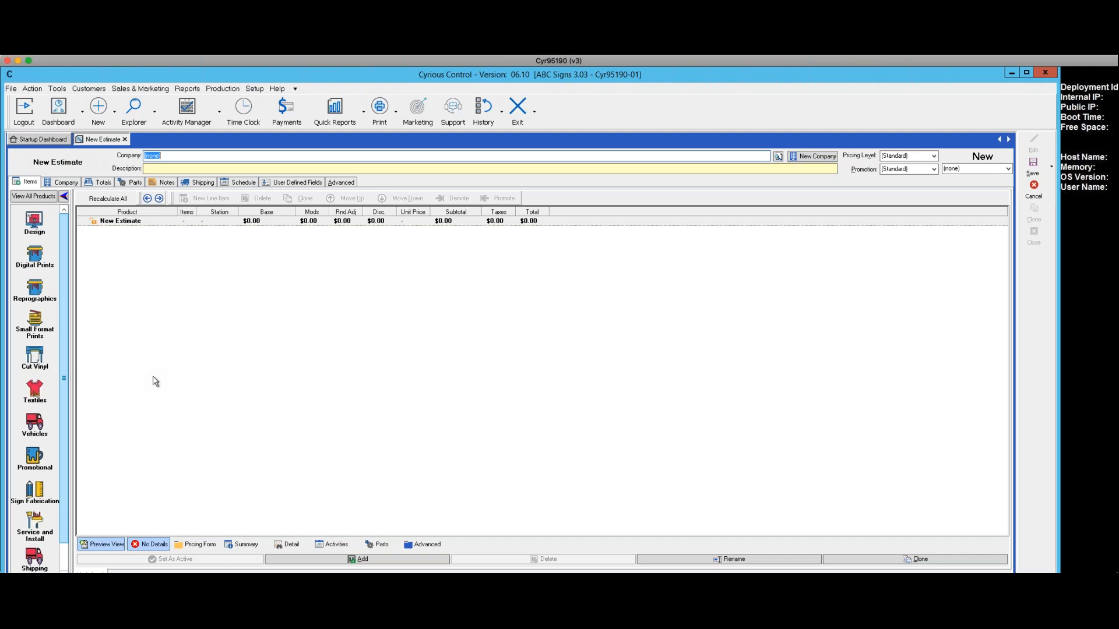
click(39, 200)
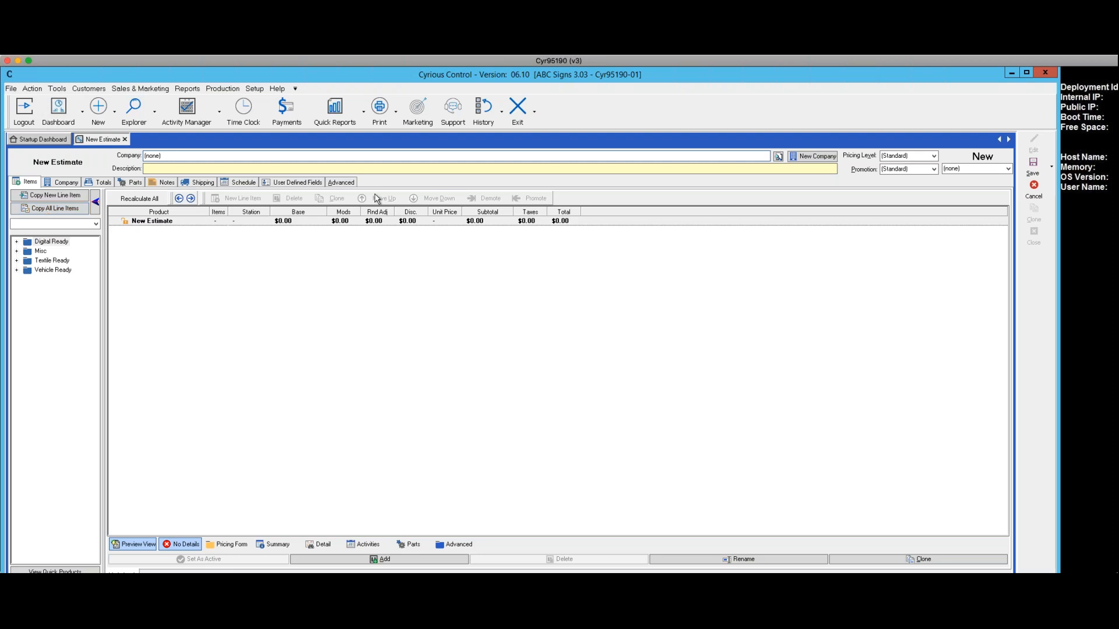
click(1053, 166)
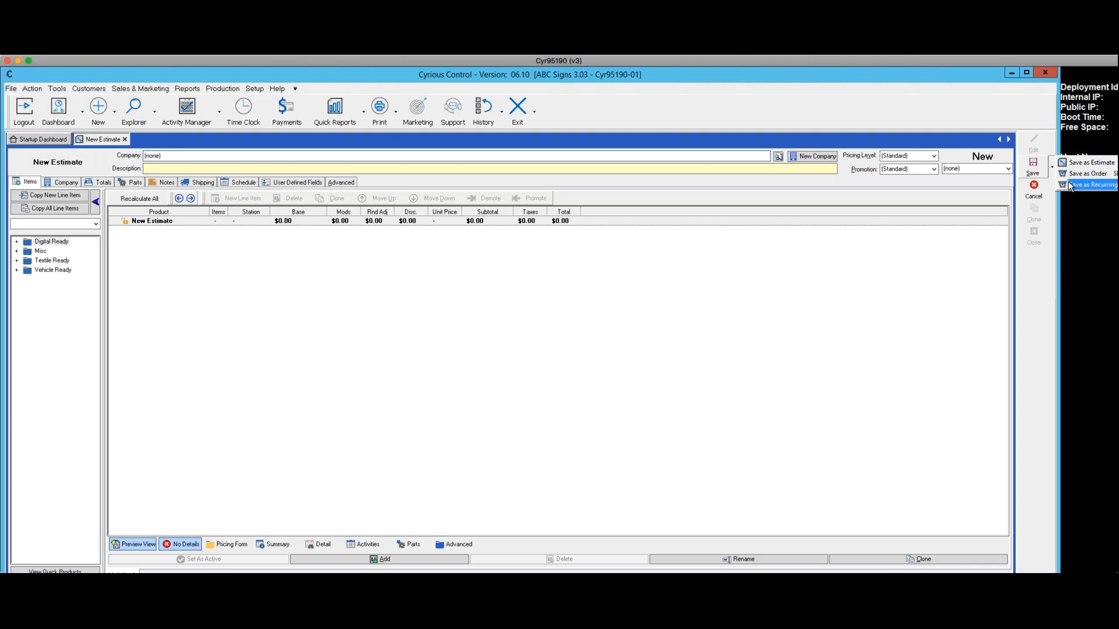
click(1034, 186)
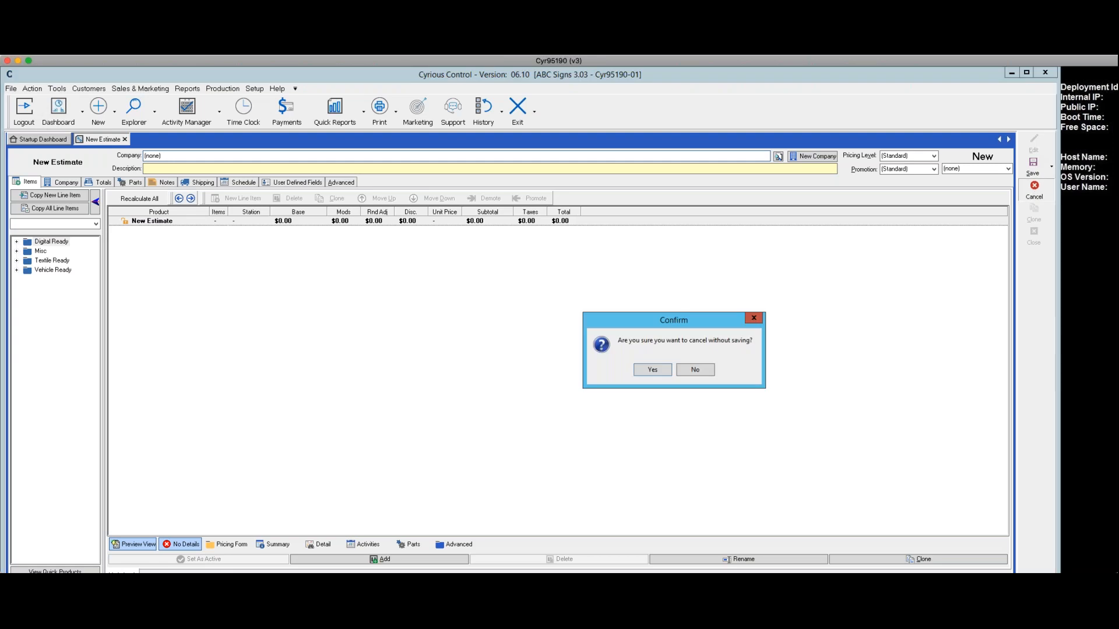
click(661, 369)
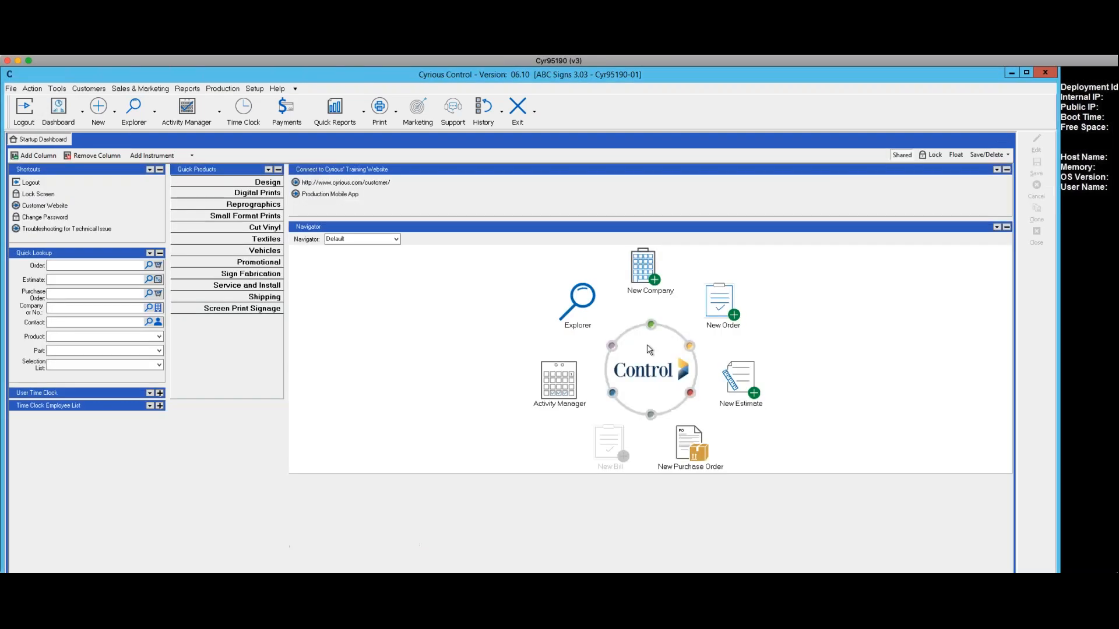
- Explore the orders and add the Sale and Built statuses to the current-order display filters
click(155, 113)
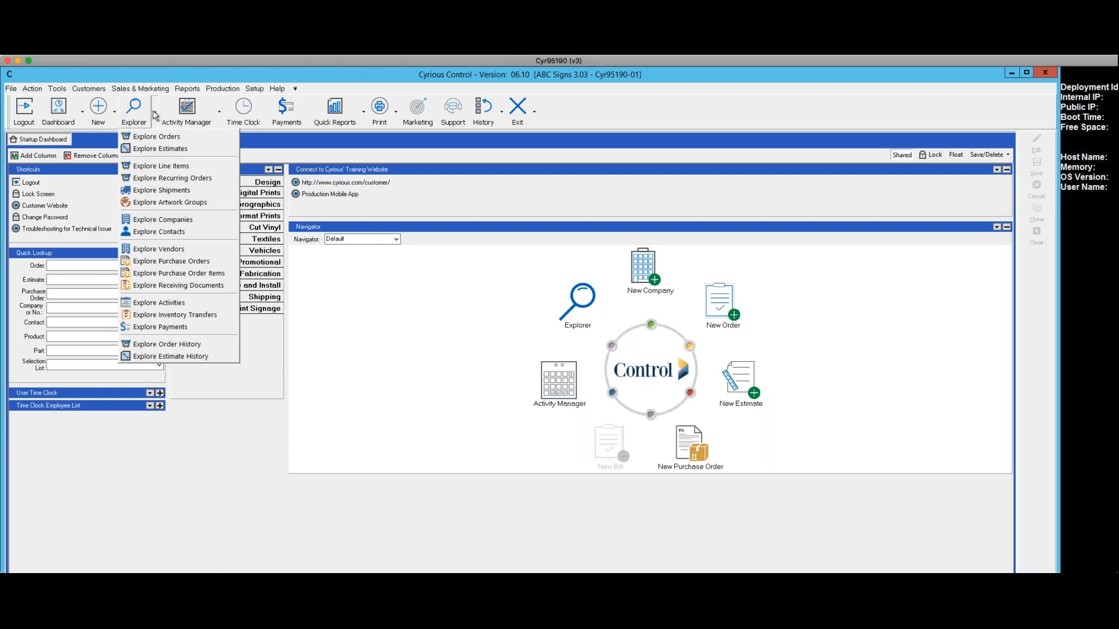
click(159, 137)
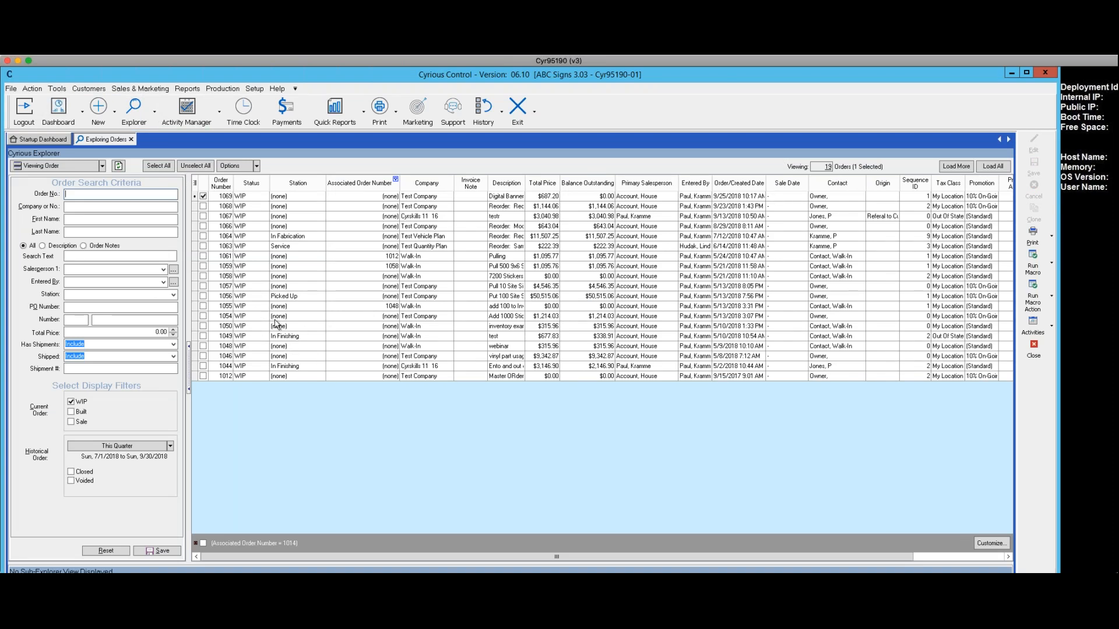
click(71, 422)
click(71, 412)
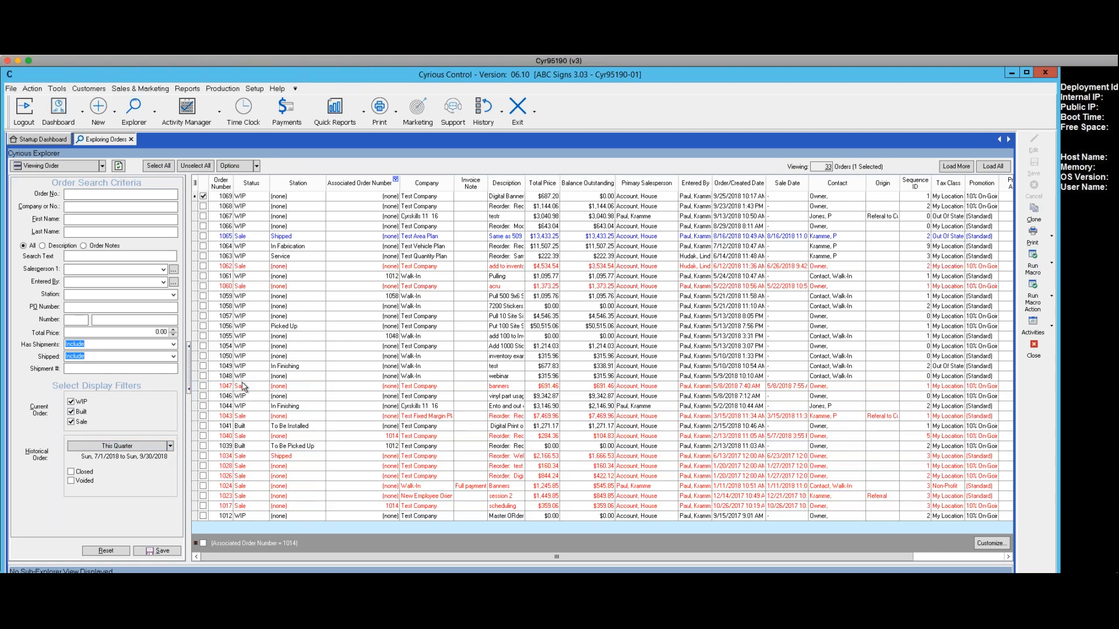
- Clone the Walk-In sale order described as Banners into a new order, accepting the pricing level and tax class notice
scroll(244, 385, down, 3)
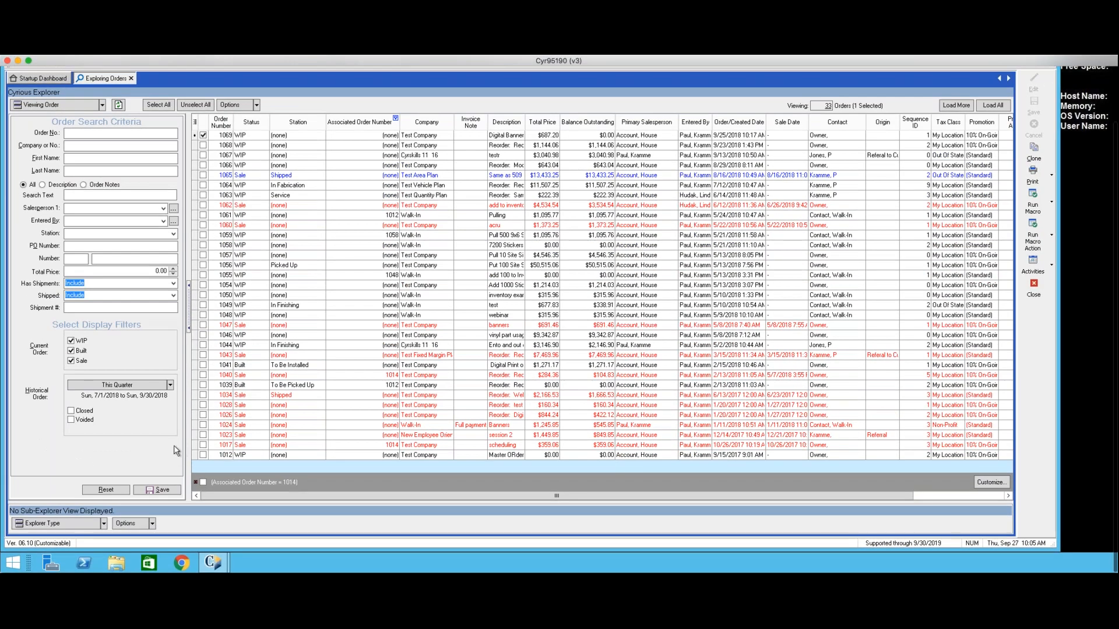
click(216, 426)
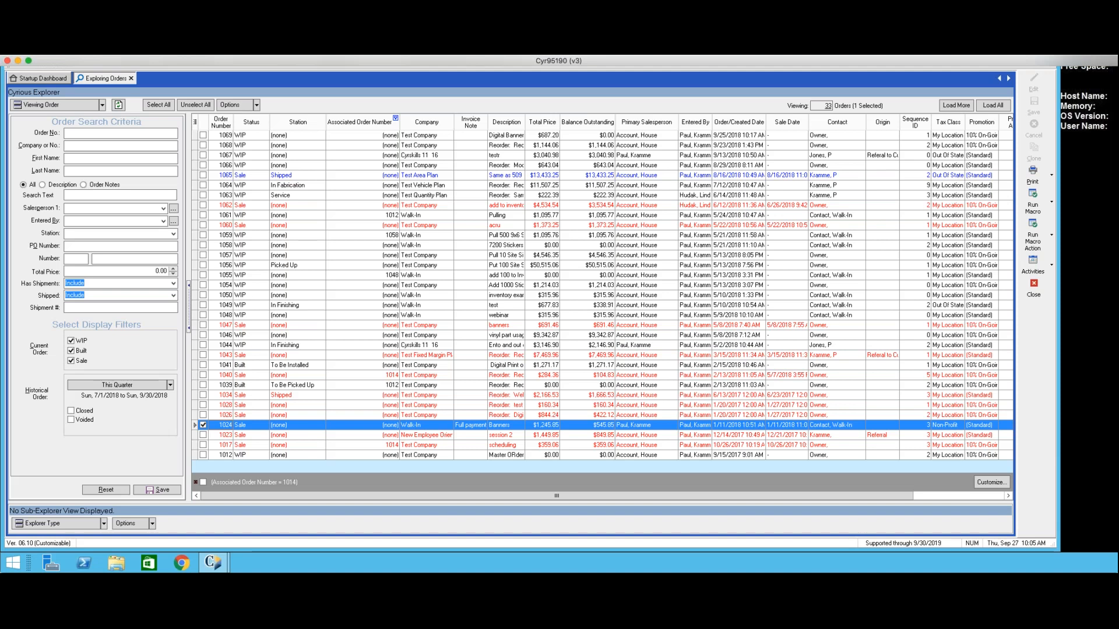
right_click(215, 425)
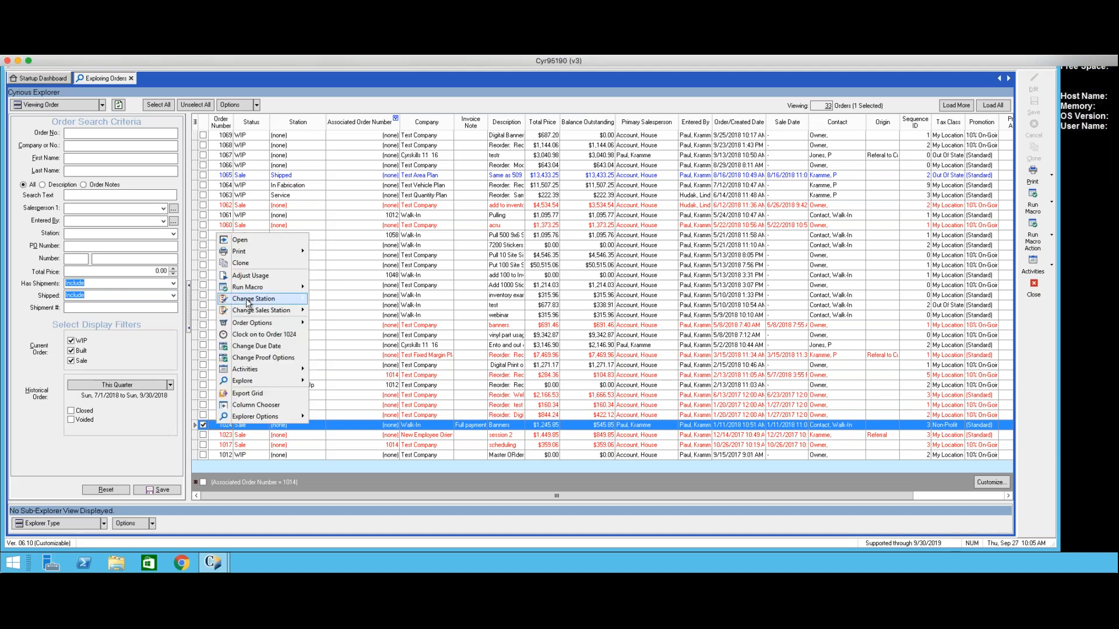
click(240, 263)
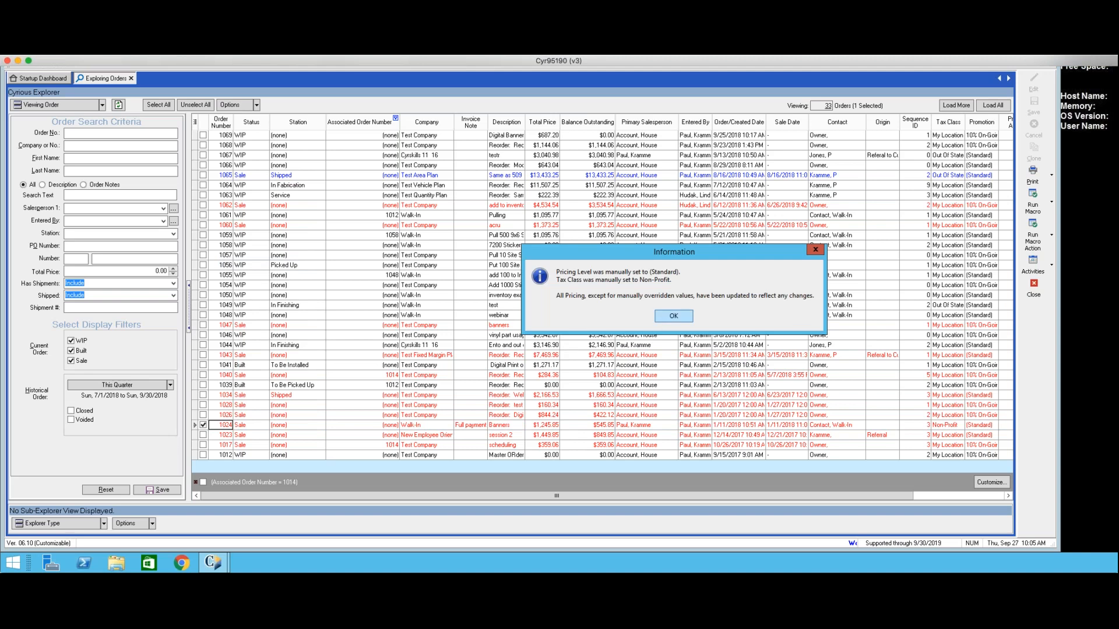
click(673, 316)
- Expand the Digital Prints line item of the cloned order and save the order as a recurring order
scroll(669, 338, up, 3)
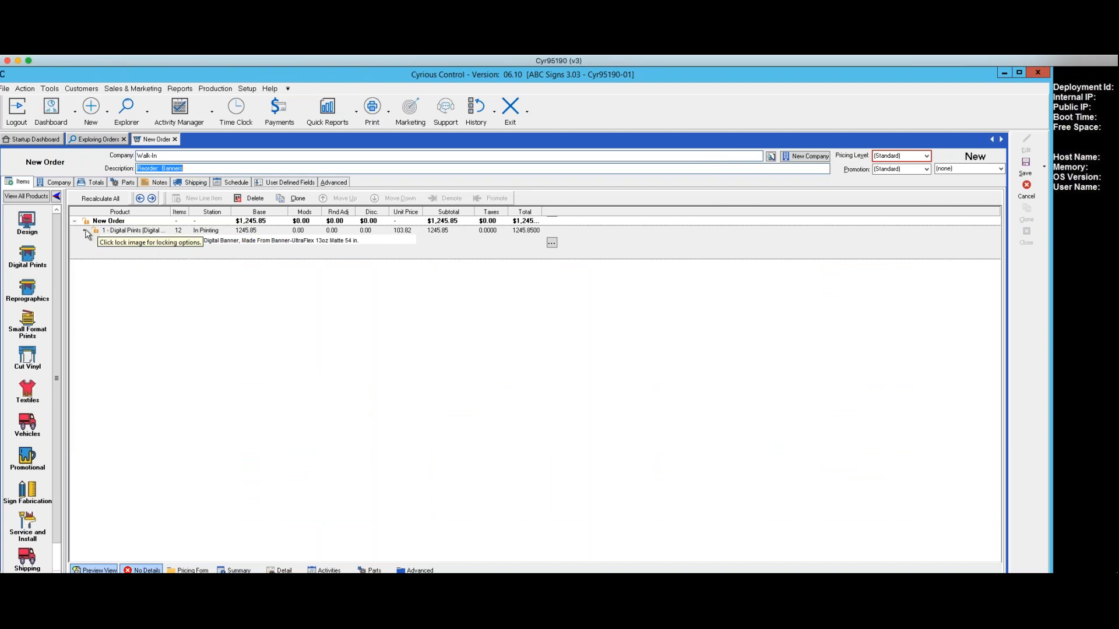
click(84, 230)
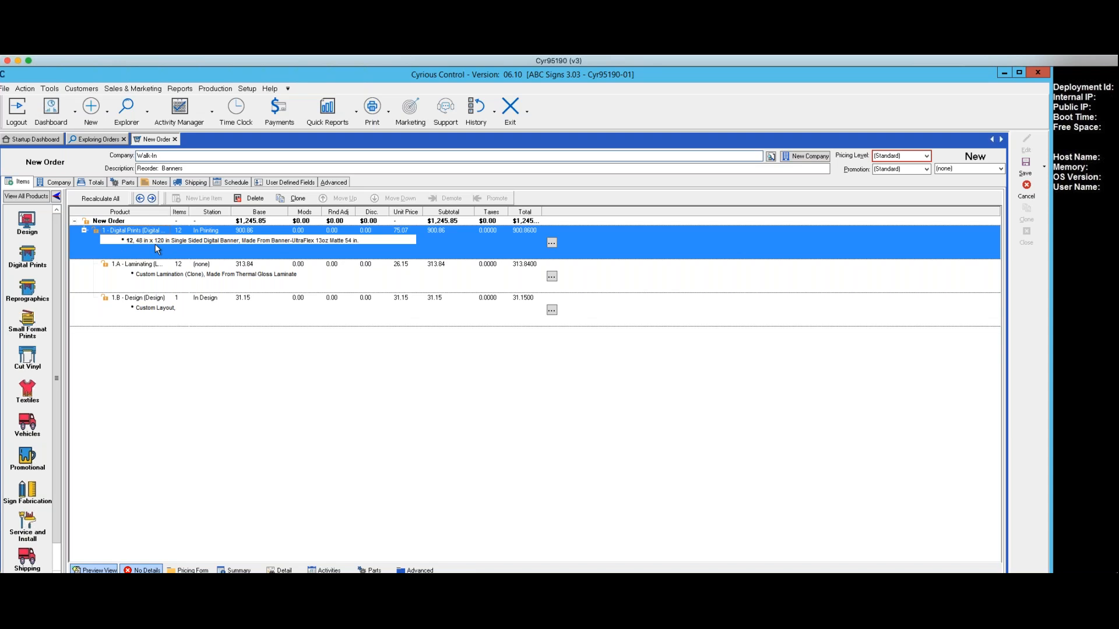
click(1045, 168)
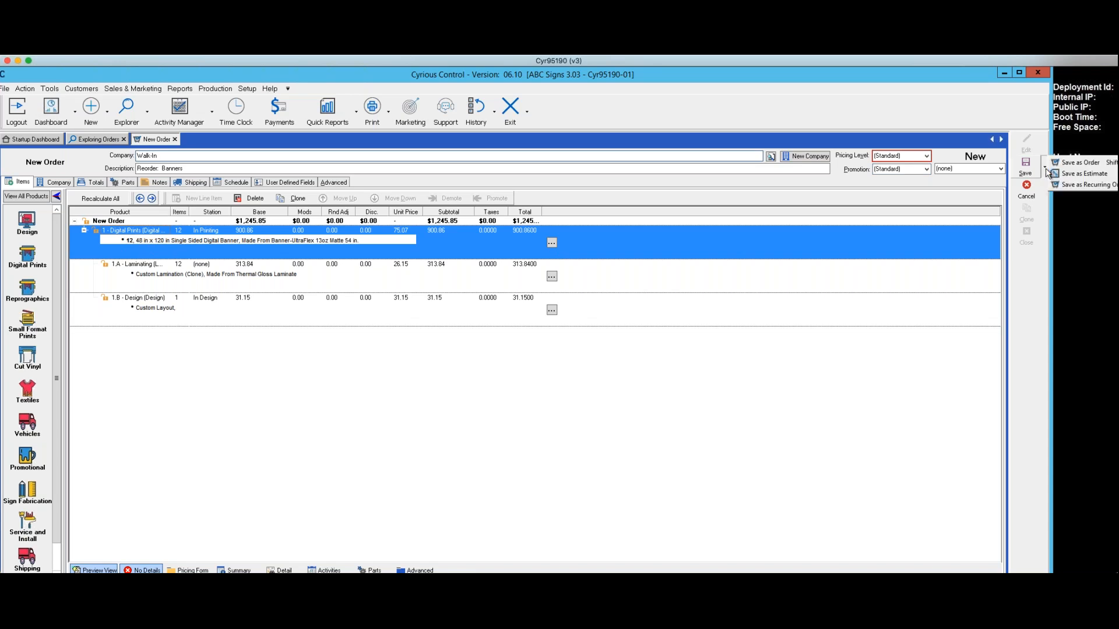
click(1077, 185)
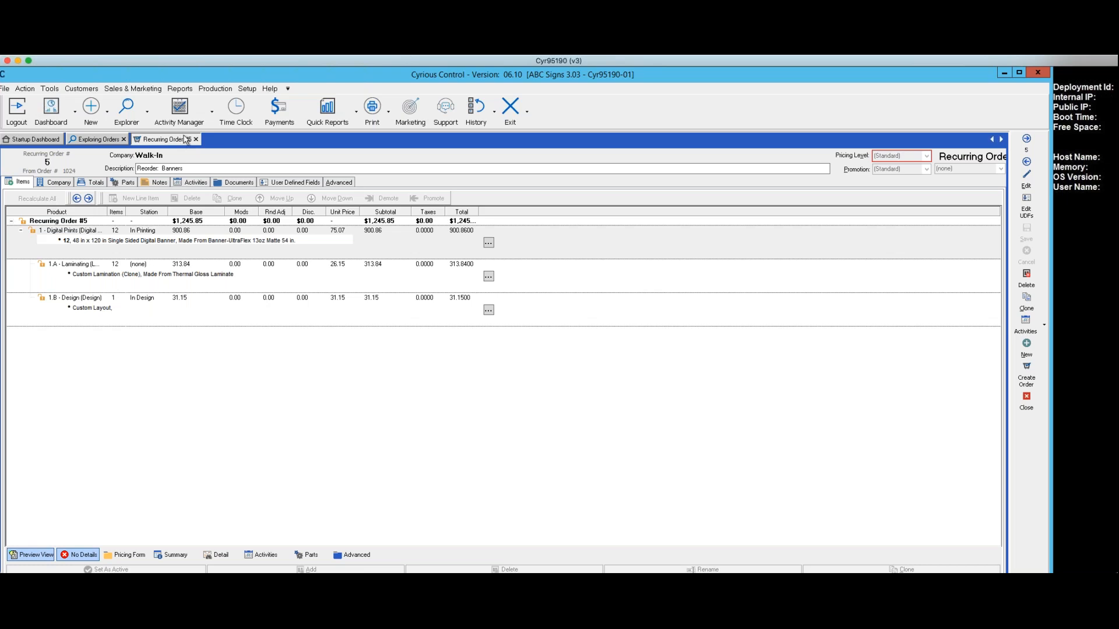
- Close the recurring order and the order explorer, and explore the recurring orders with a slightly wider Type column
click(1025, 402)
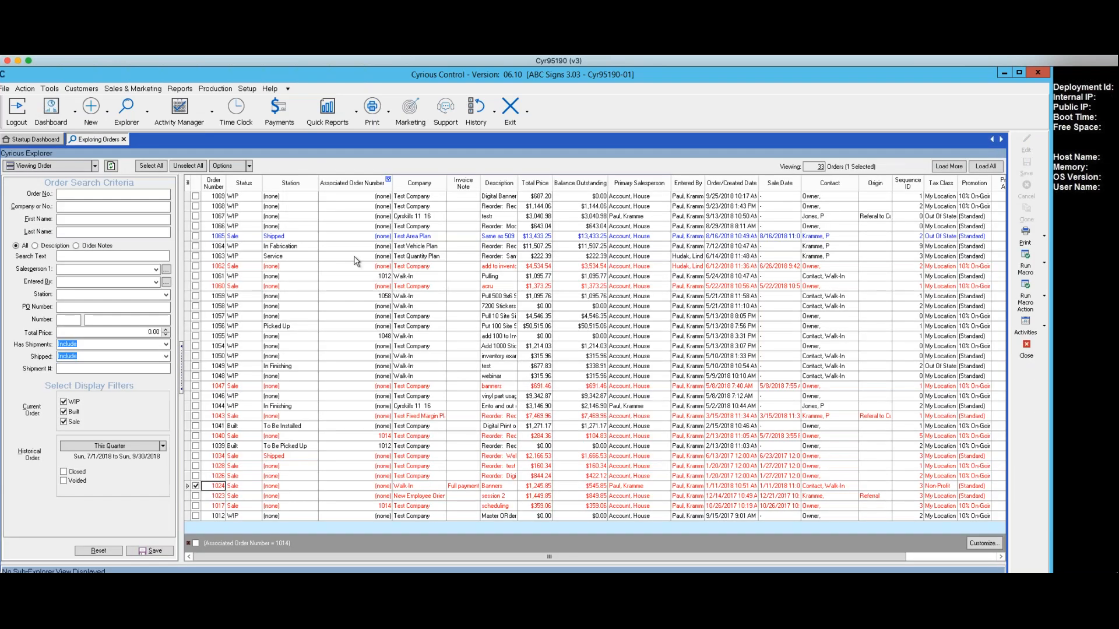
click(124, 140)
click(146, 117)
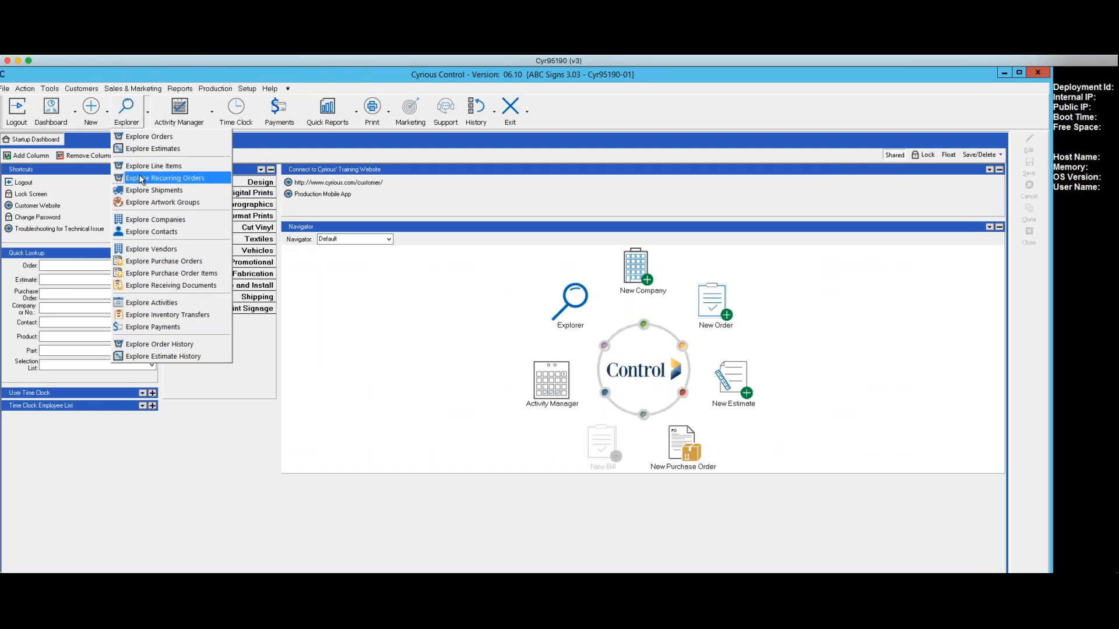
click(140, 178)
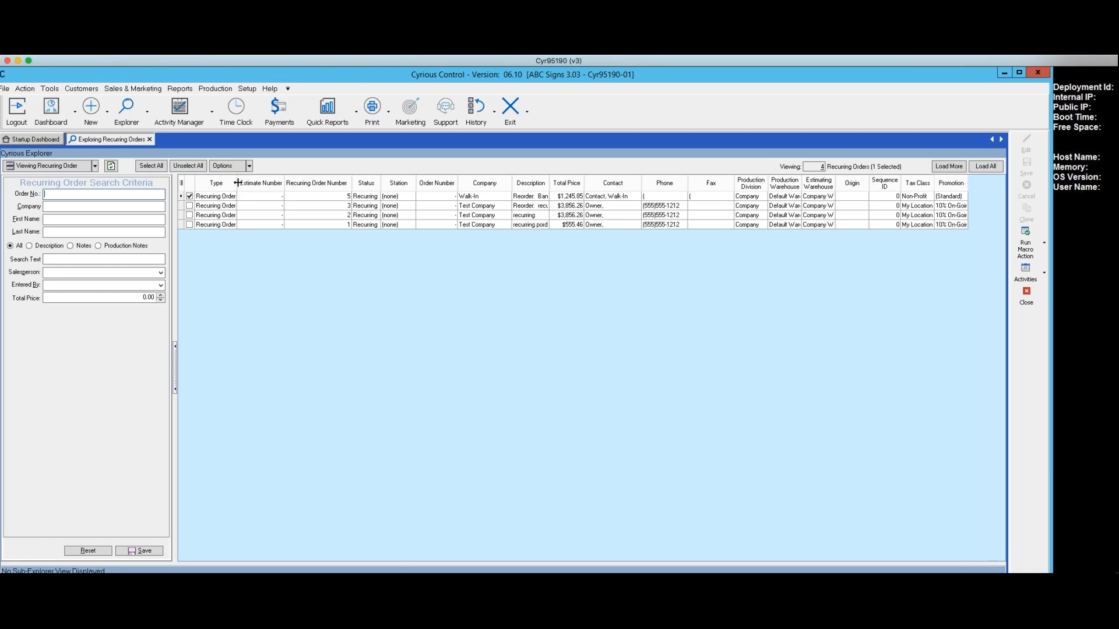
drag(238, 183, 244, 183)
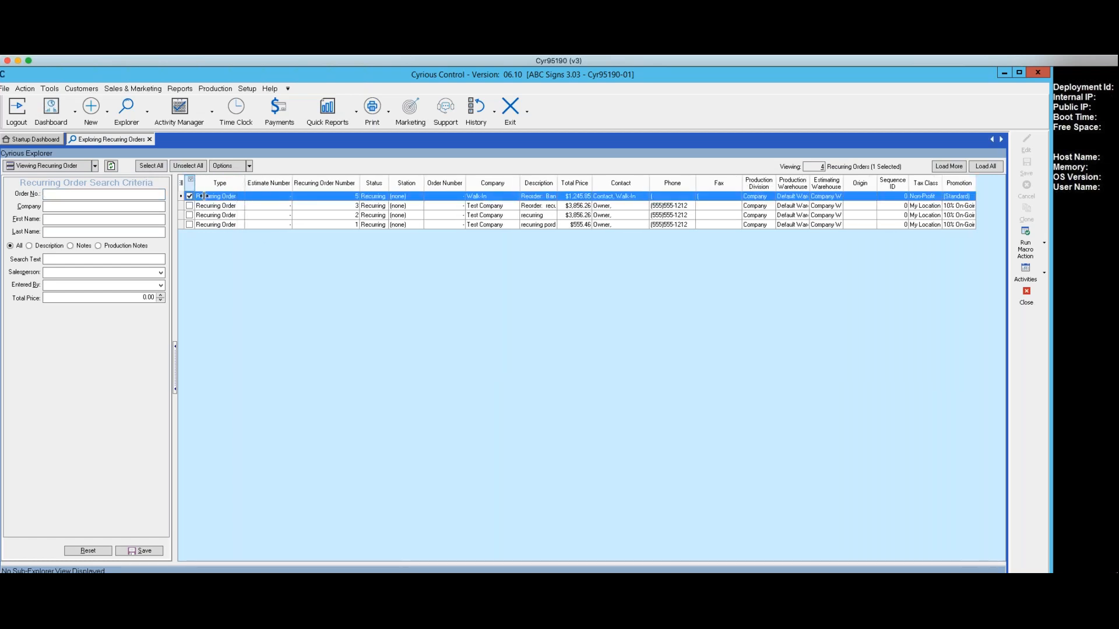
- Create a new order from the Walk-In recurring order, accepting the pricing level and tax class notice
right_click(336, 199)
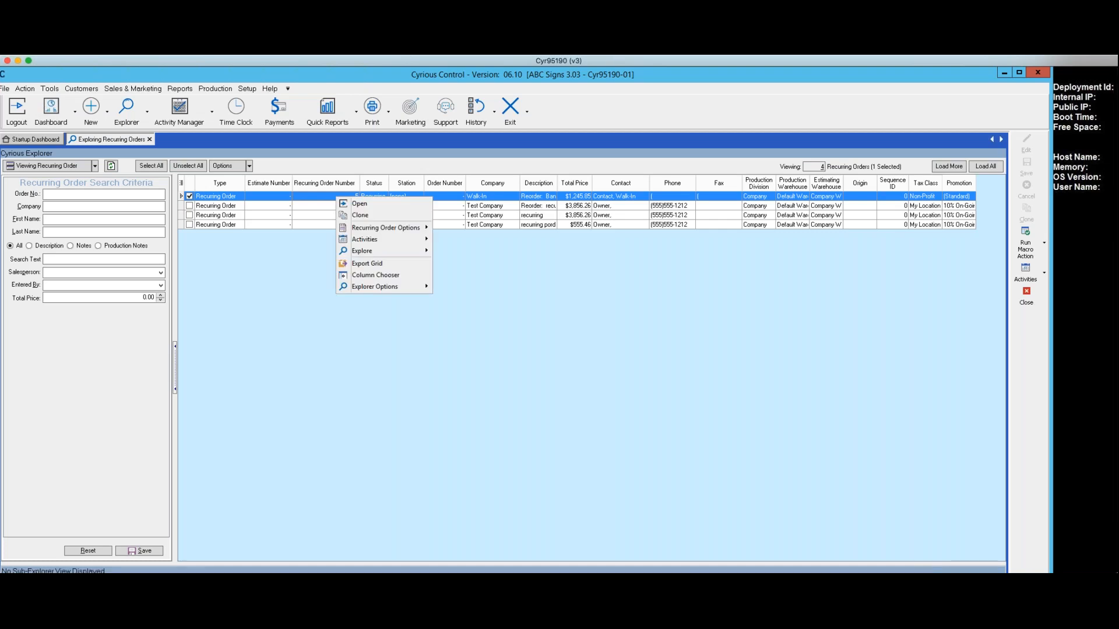
mouse_move(383, 231)
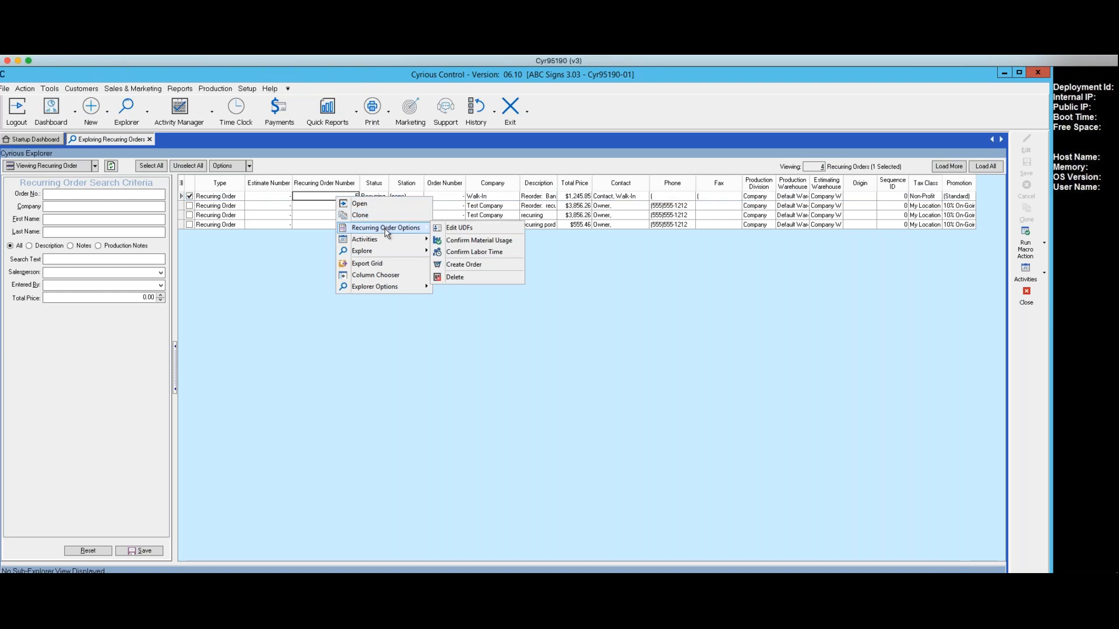
click(475, 268)
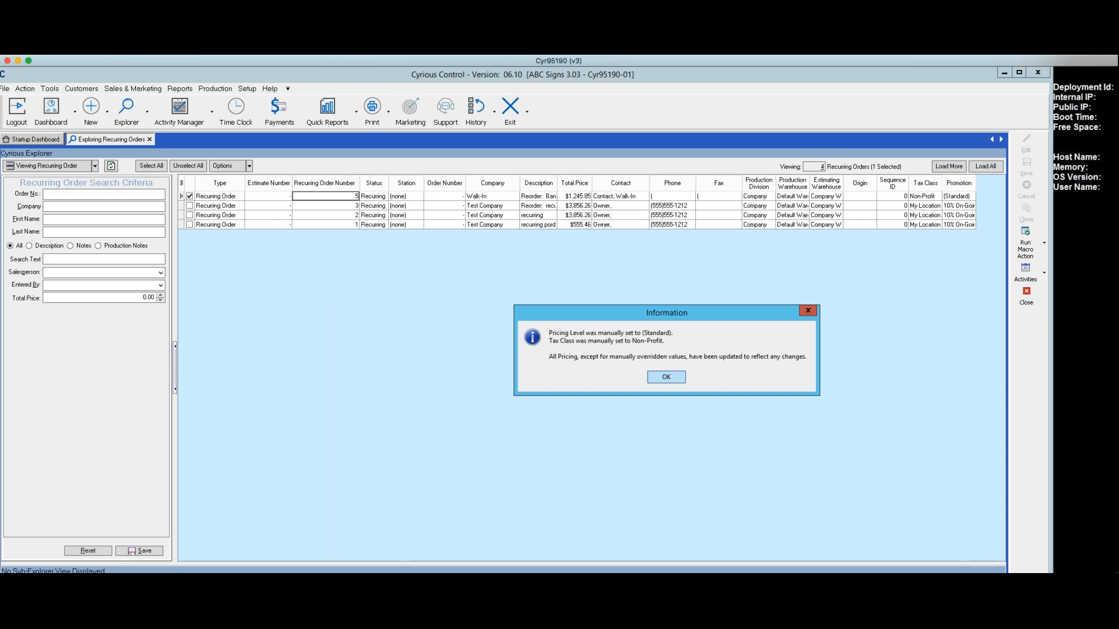
click(664, 378)
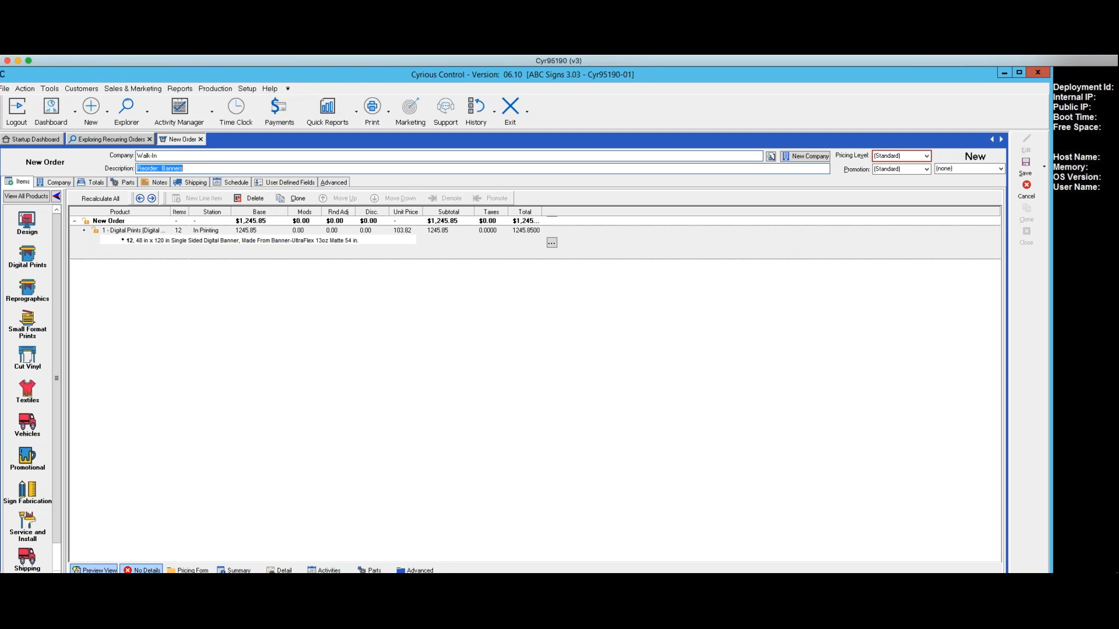
- Save the new Walk-In order as an order with the current date and time, allowing the outstanding balance and declining a deposit
click(1044, 167)
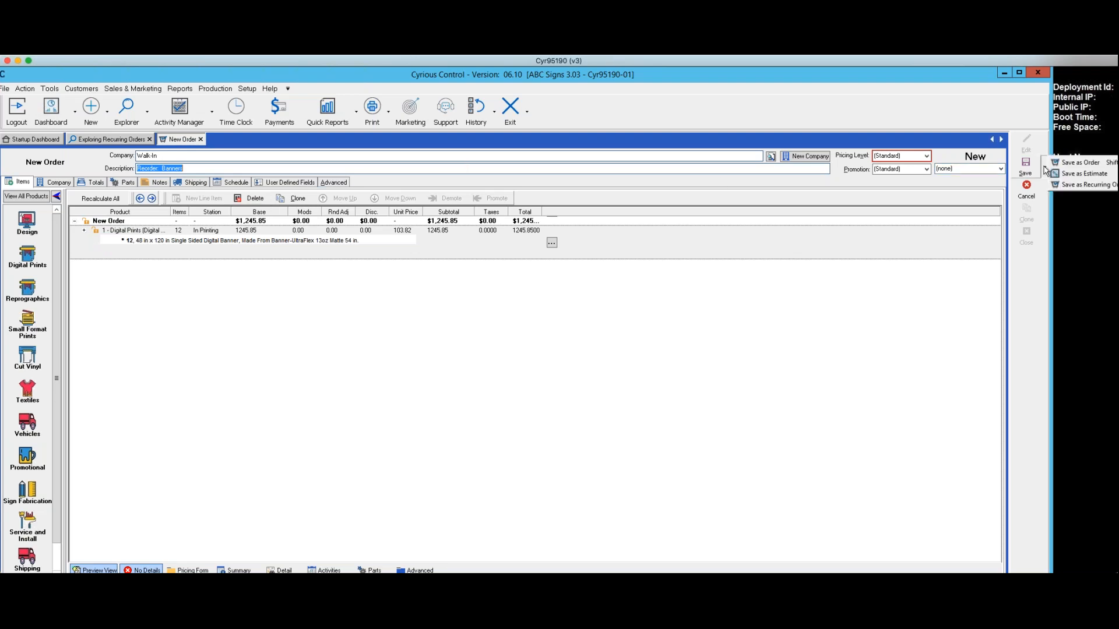
click(1066, 164)
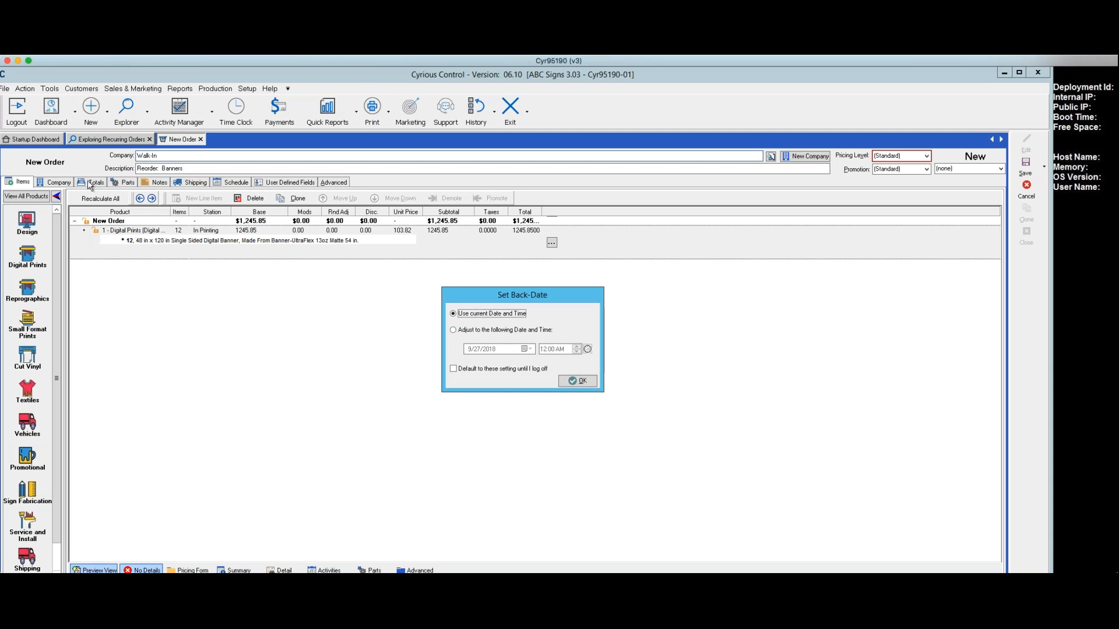
click(577, 381)
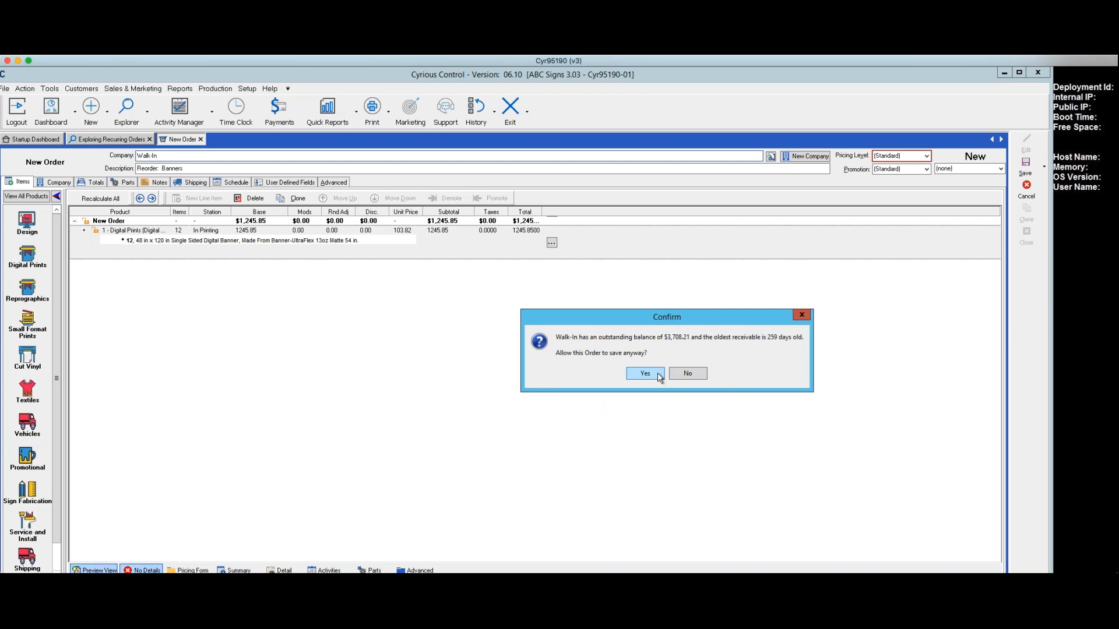
click(645, 374)
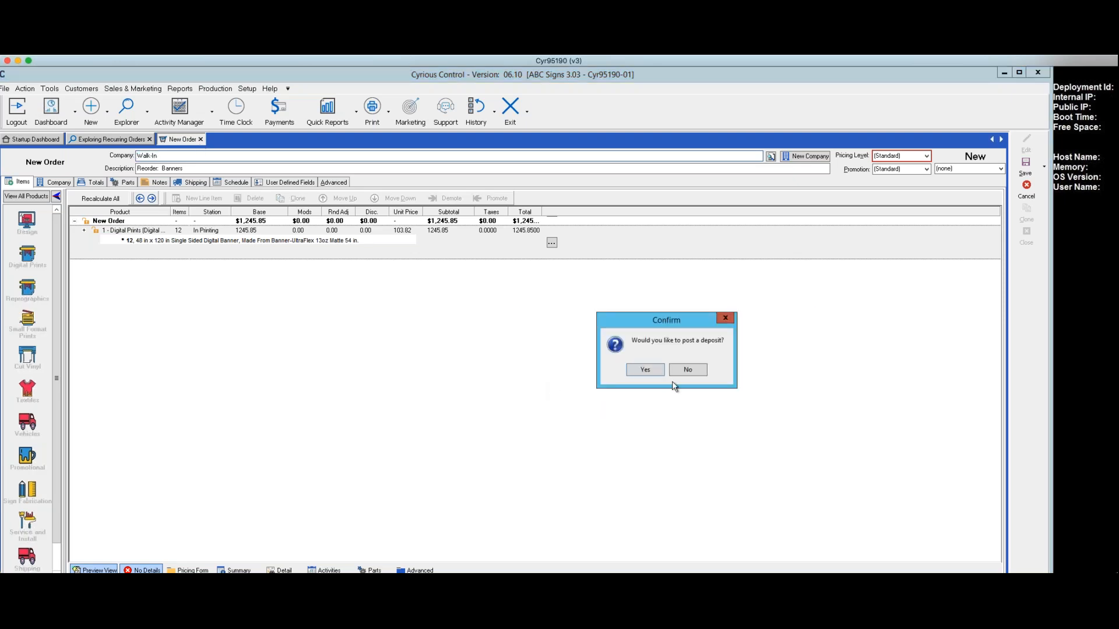
click(688, 371)
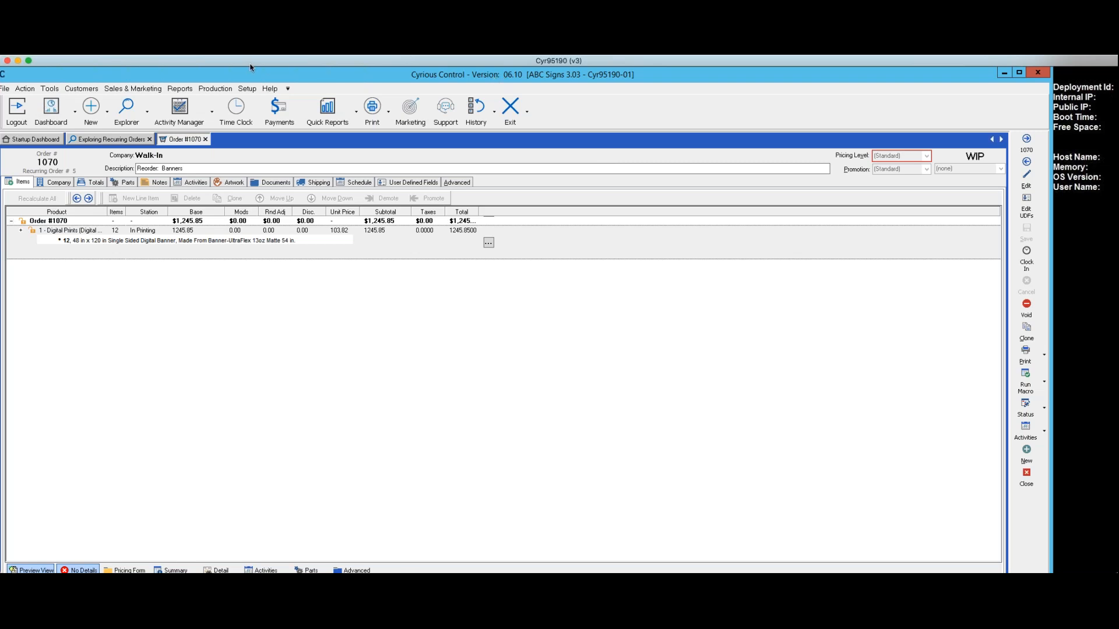
- Open Macro Setup and display the Rec Order 4 macro in the Order Macros category
click(137, 89)
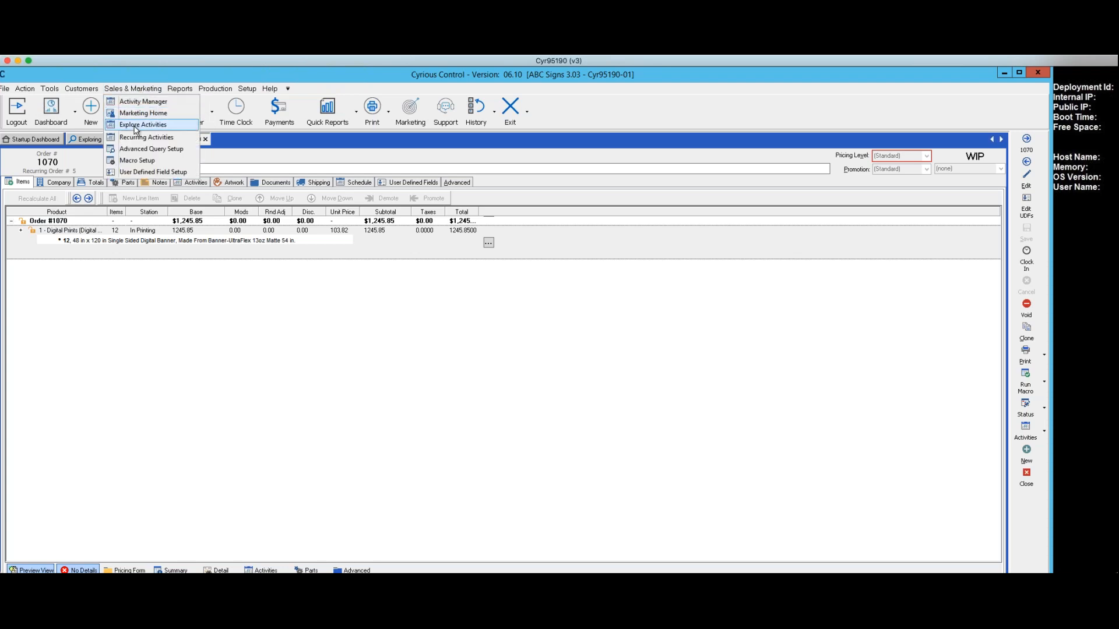
click(135, 160)
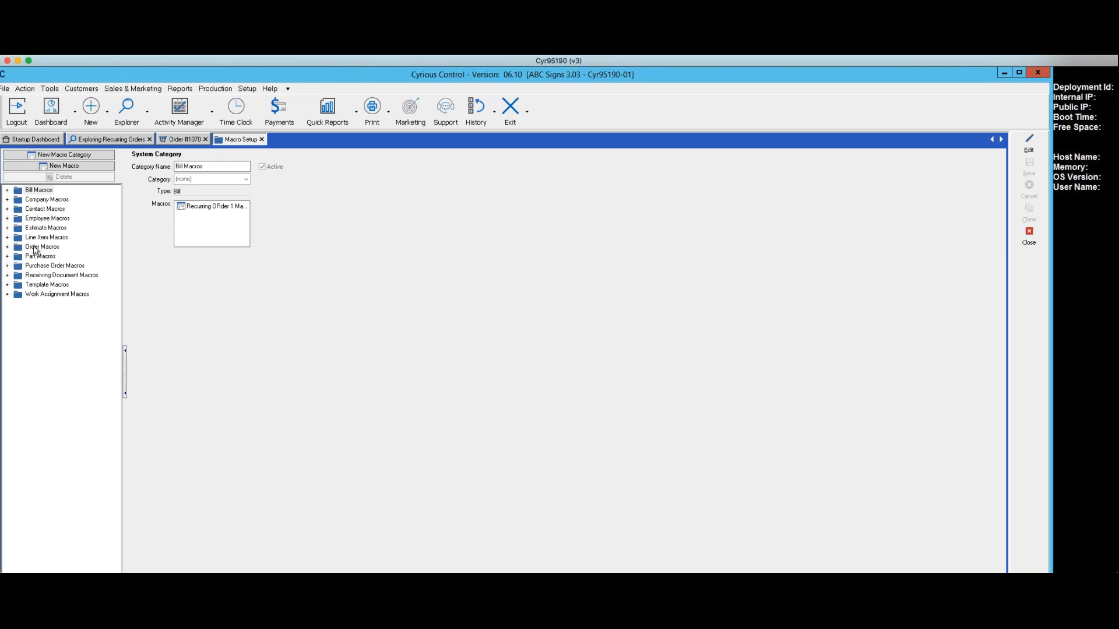
click(7, 247)
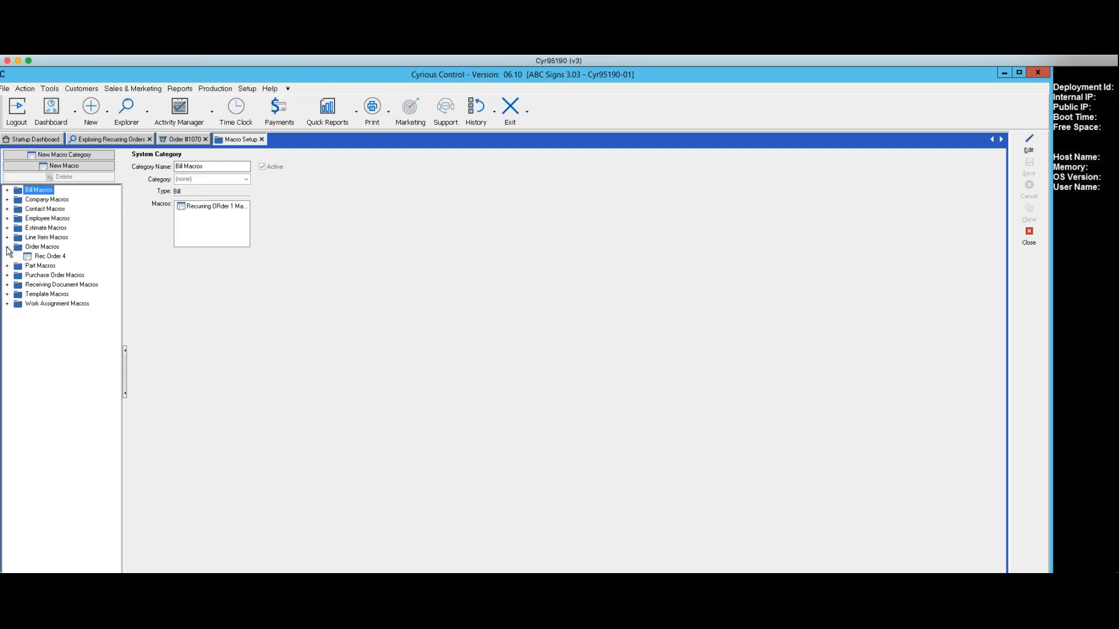
click(36, 247)
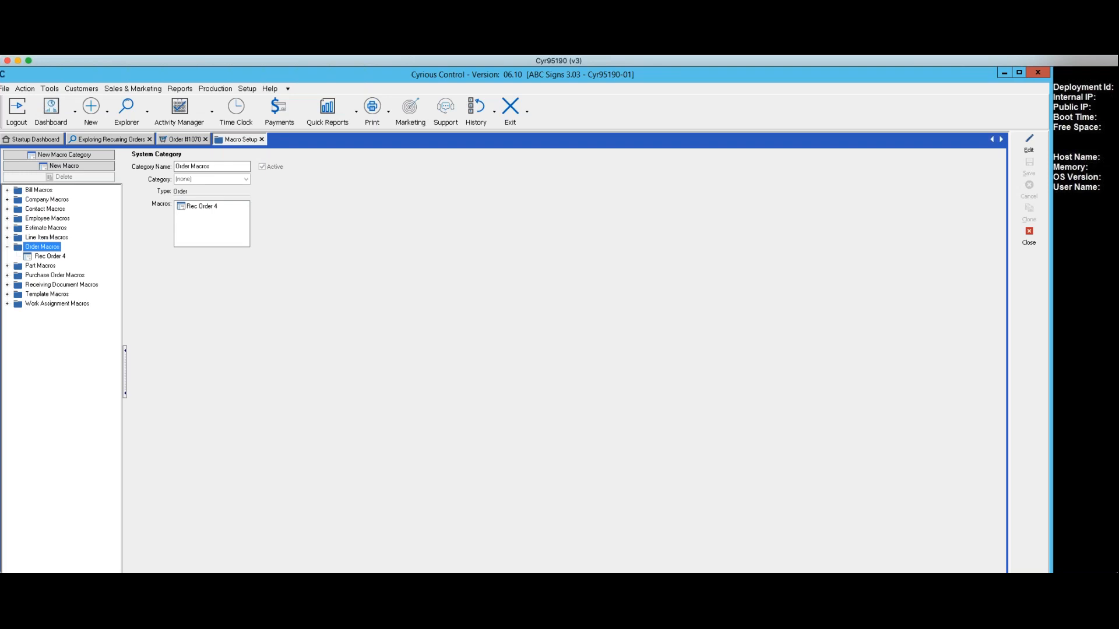
click(36, 256)
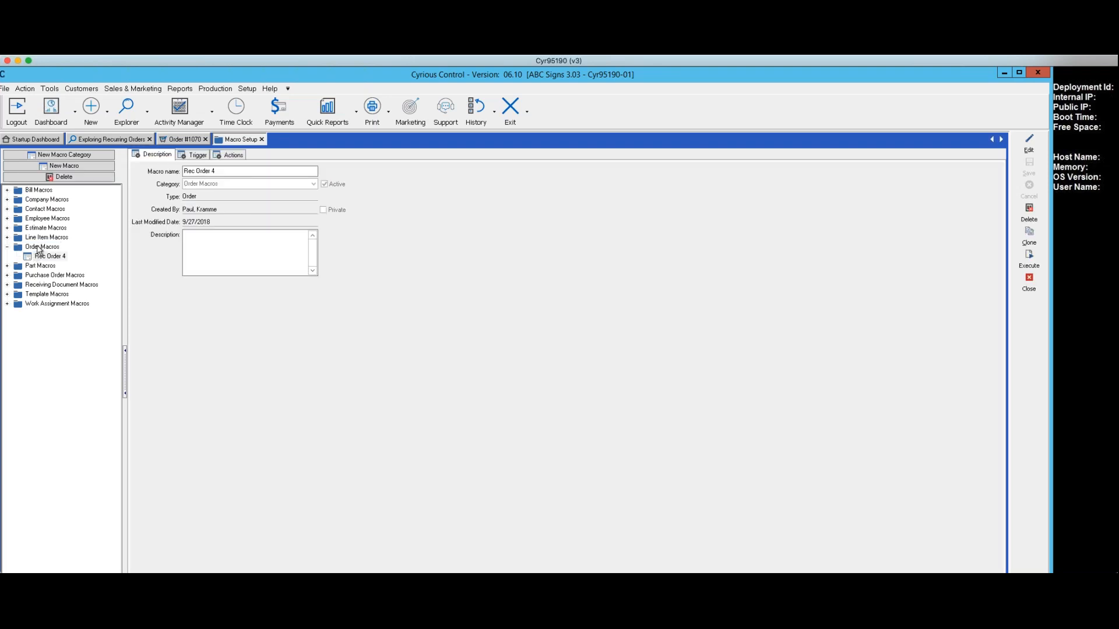
- Open the Rec Order 4 macro under Order Macros for editing and rename it Rec Order 5
click(37, 248)
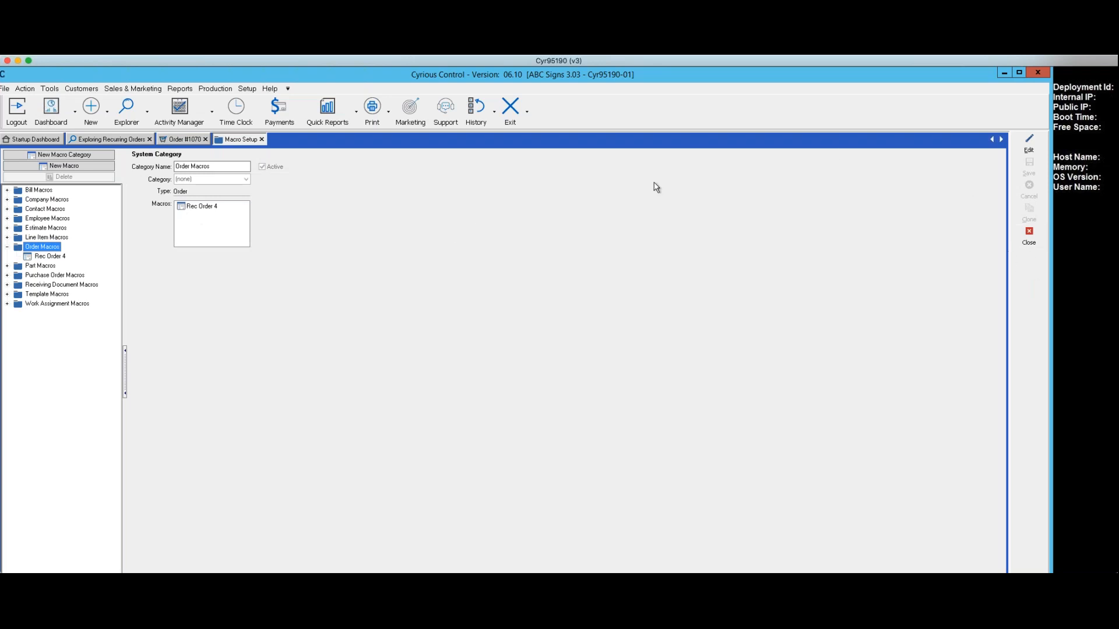
click(52, 257)
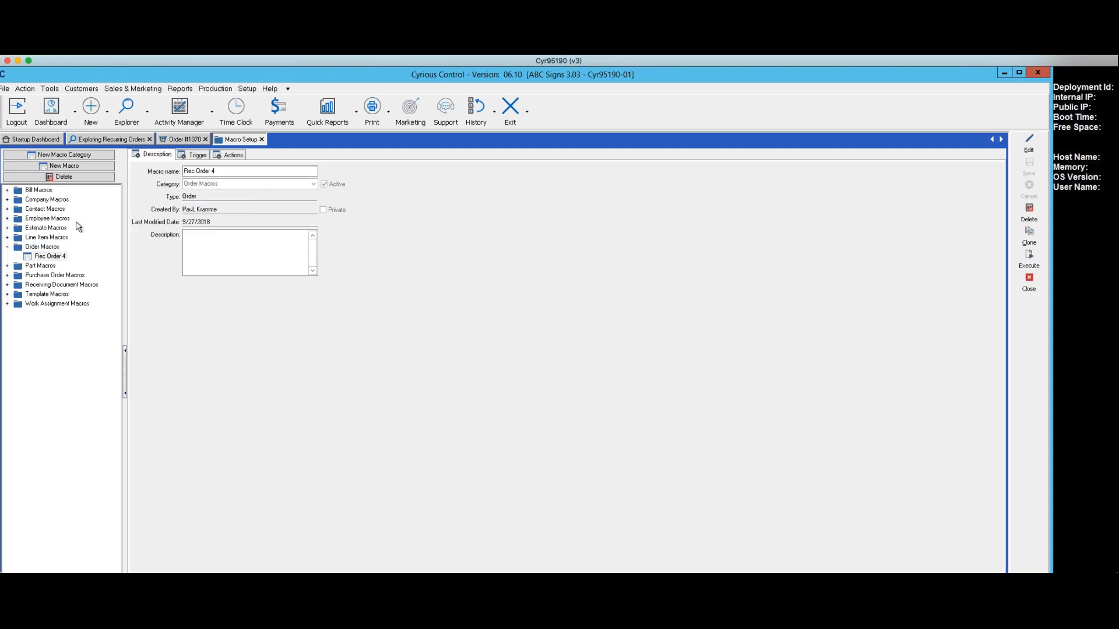
click(156, 160)
click(215, 169)
click(1029, 143)
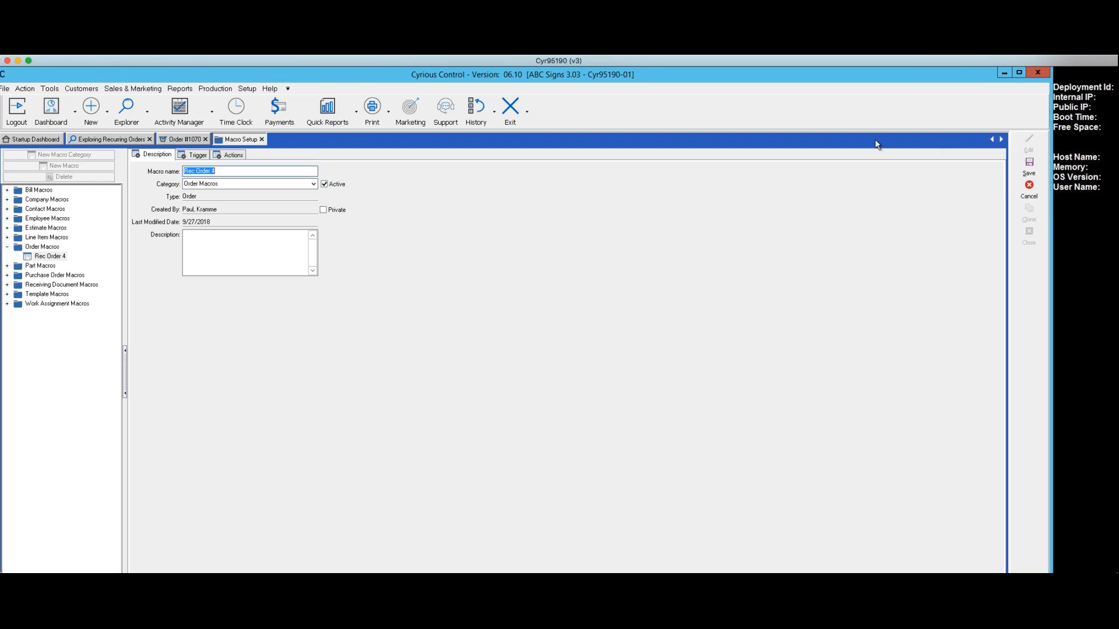
click(210, 171)
text(5)
- Review the macro's trigger settings and available action types, highlighting Transaction Macro in the list
click(195, 156)
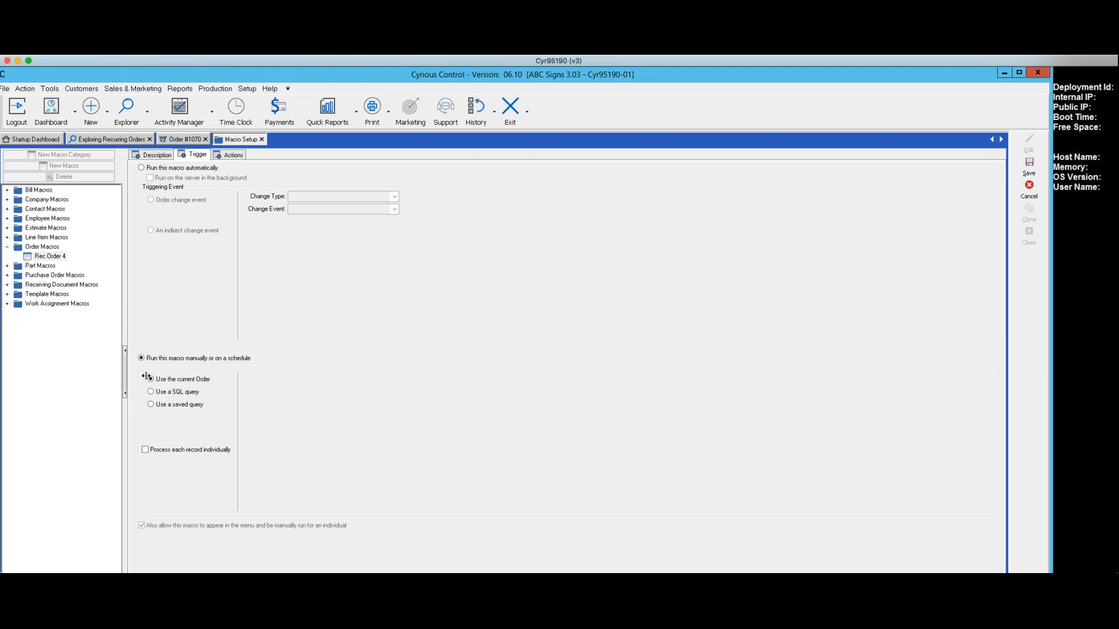
click(235, 154)
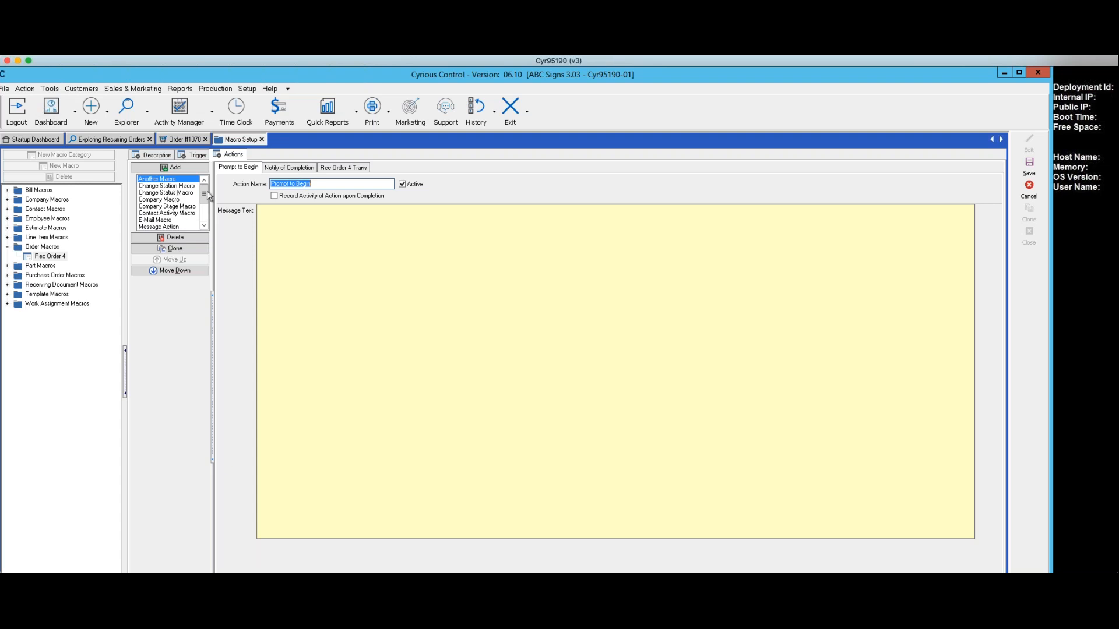
drag(205, 197, 204, 214)
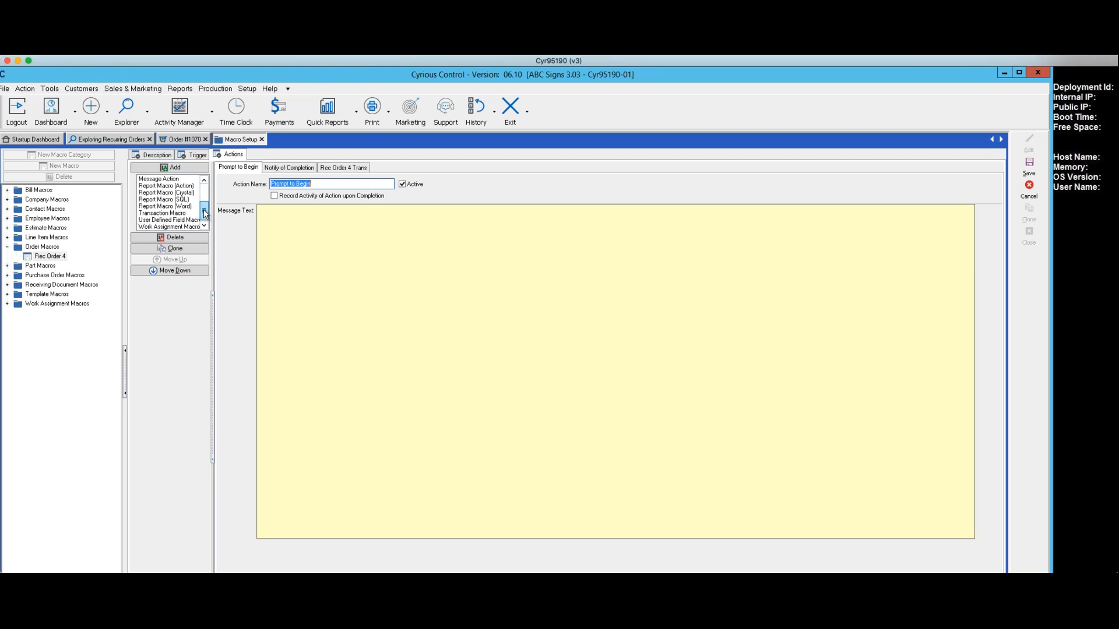
click(154, 213)
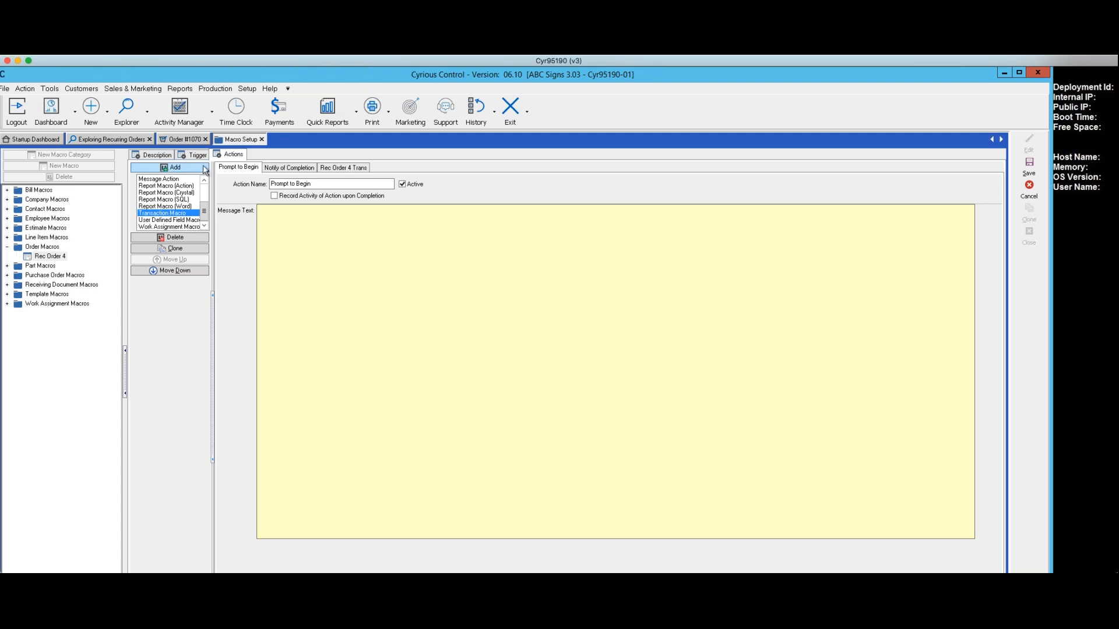
- Rename the macro's transaction action Rec Order 5 Trans, set its recurring order number to 5, and save the macro
click(332, 169)
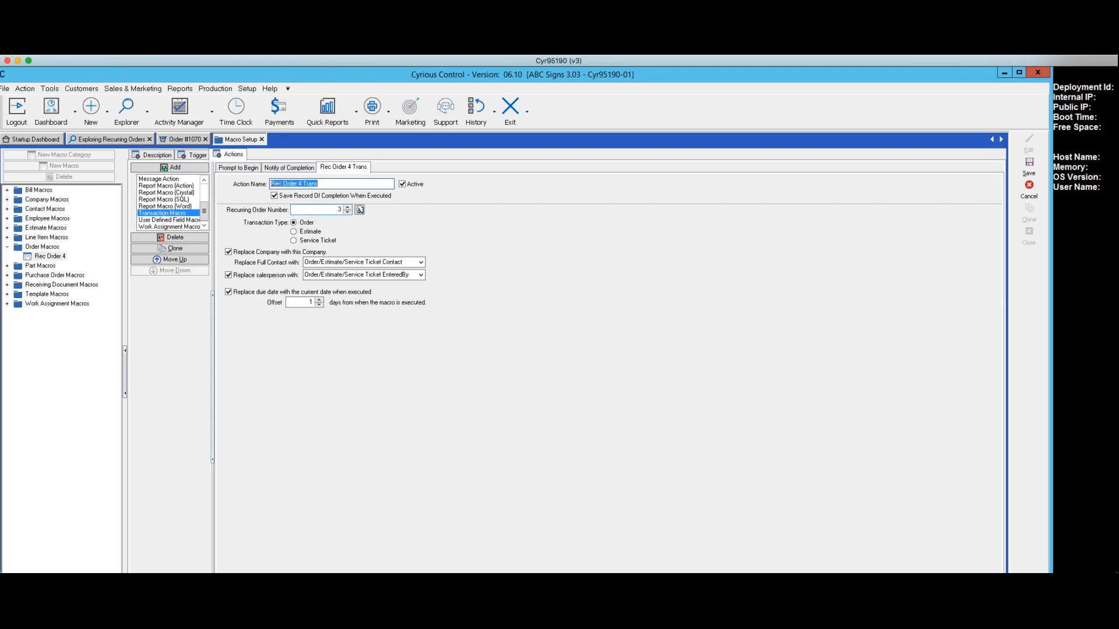
click(300, 181)
key(Delete)
text(5)
click(339, 209)
click(348, 208)
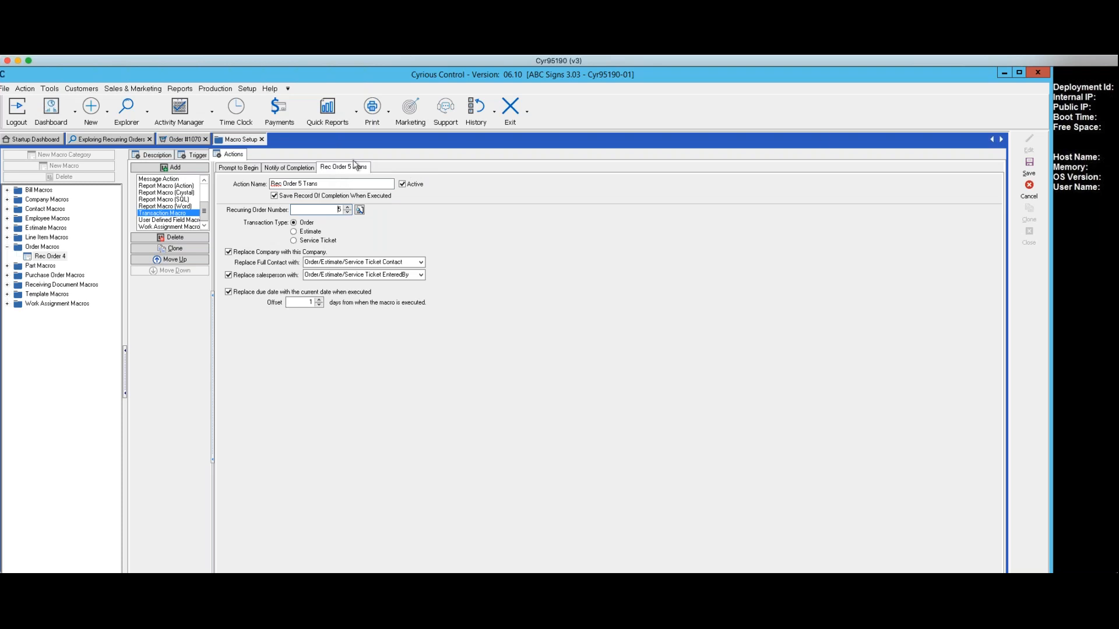
click(1027, 170)
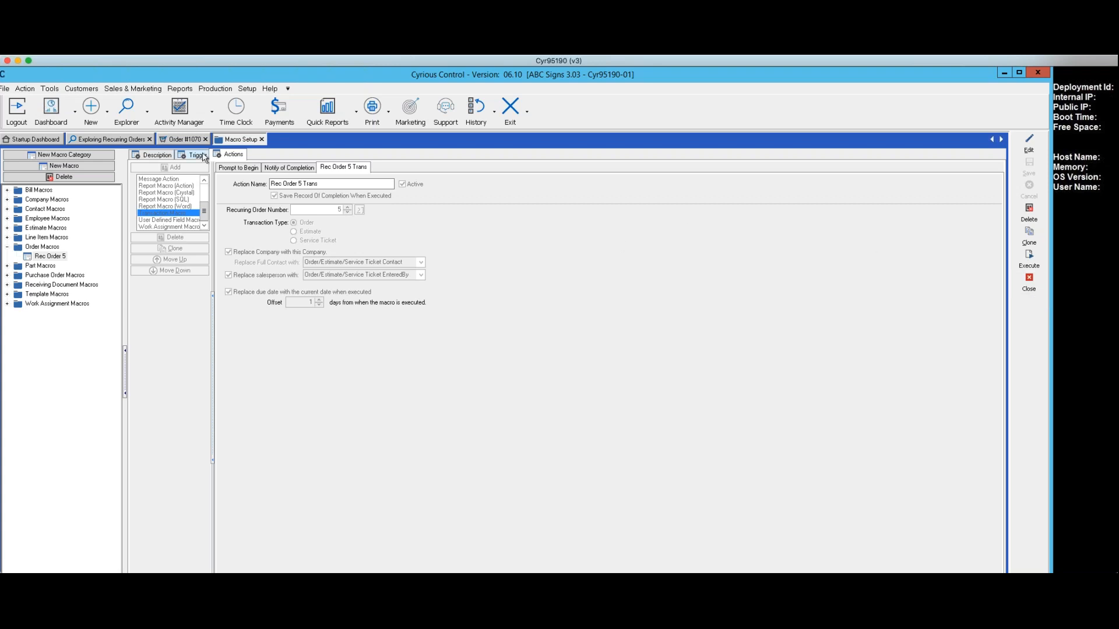
- Start a new scheduled macro activity from Marketing Home and assign the Rec Order 5 macro to it
click(132, 91)
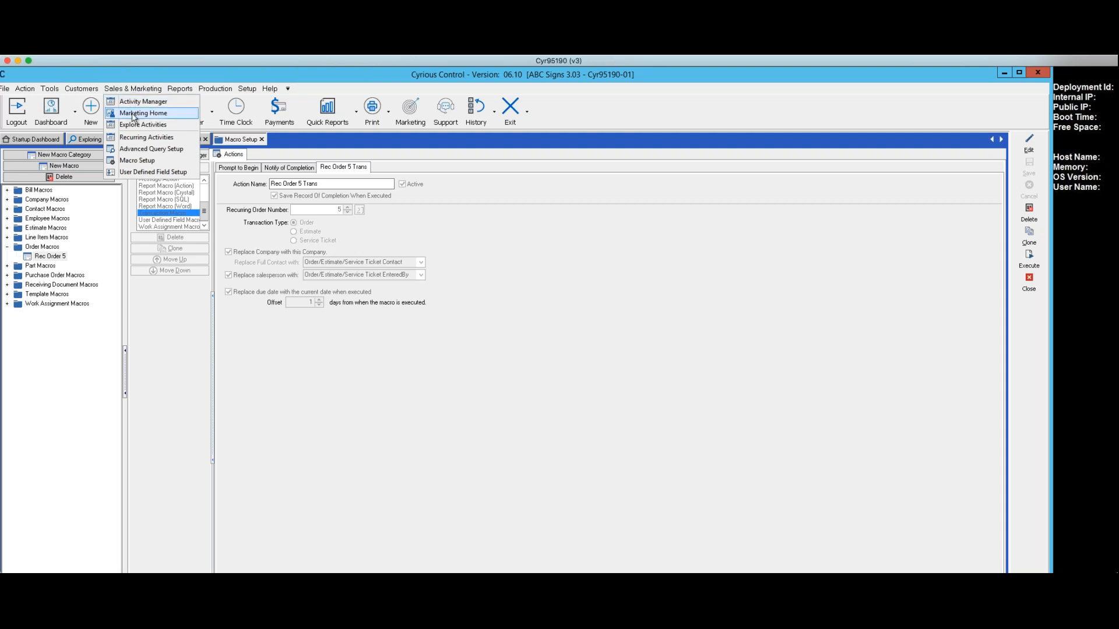
click(143, 113)
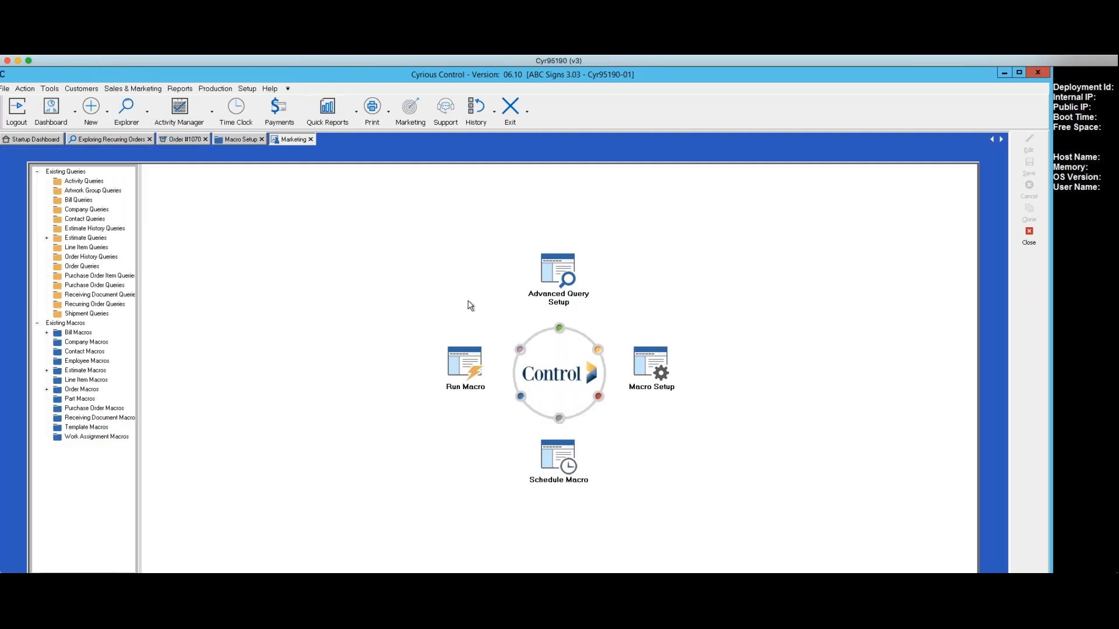
click(560, 458)
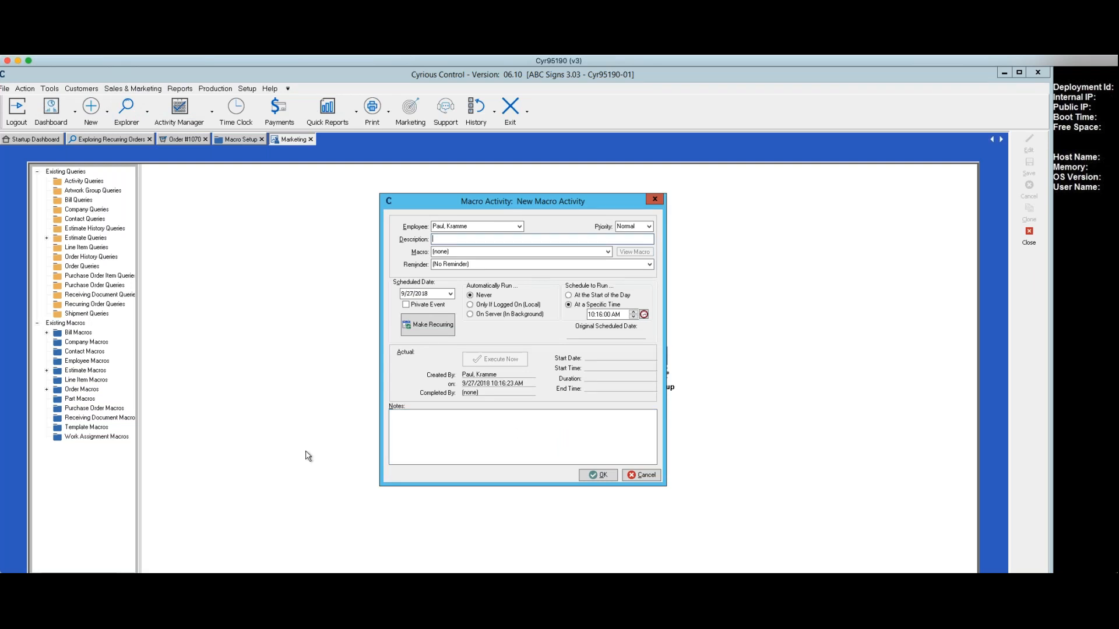
click(47, 390)
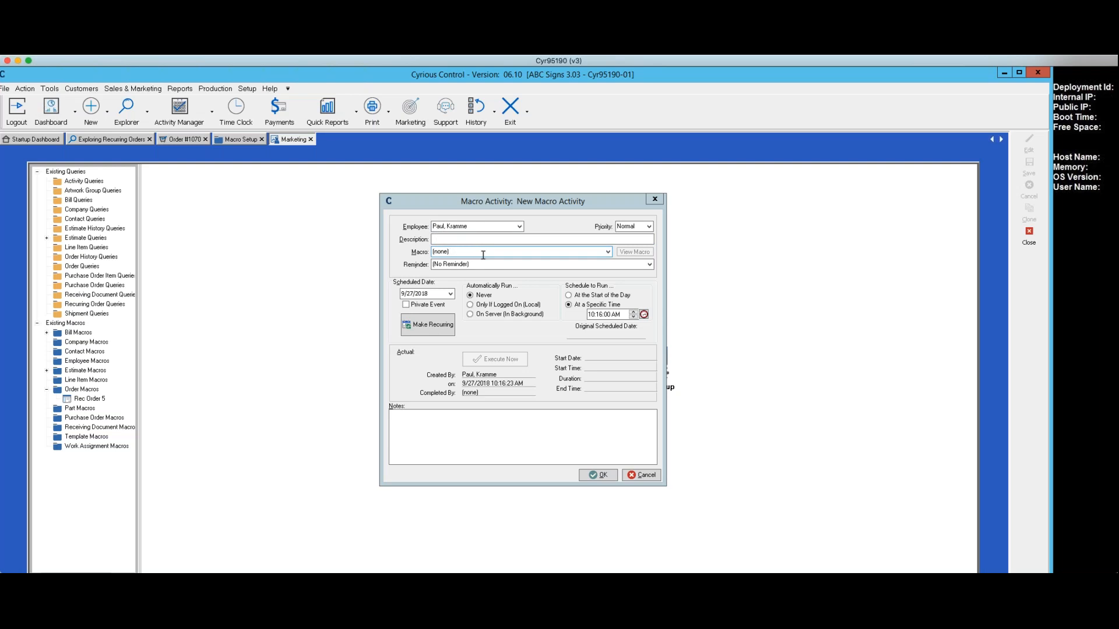
click(609, 252)
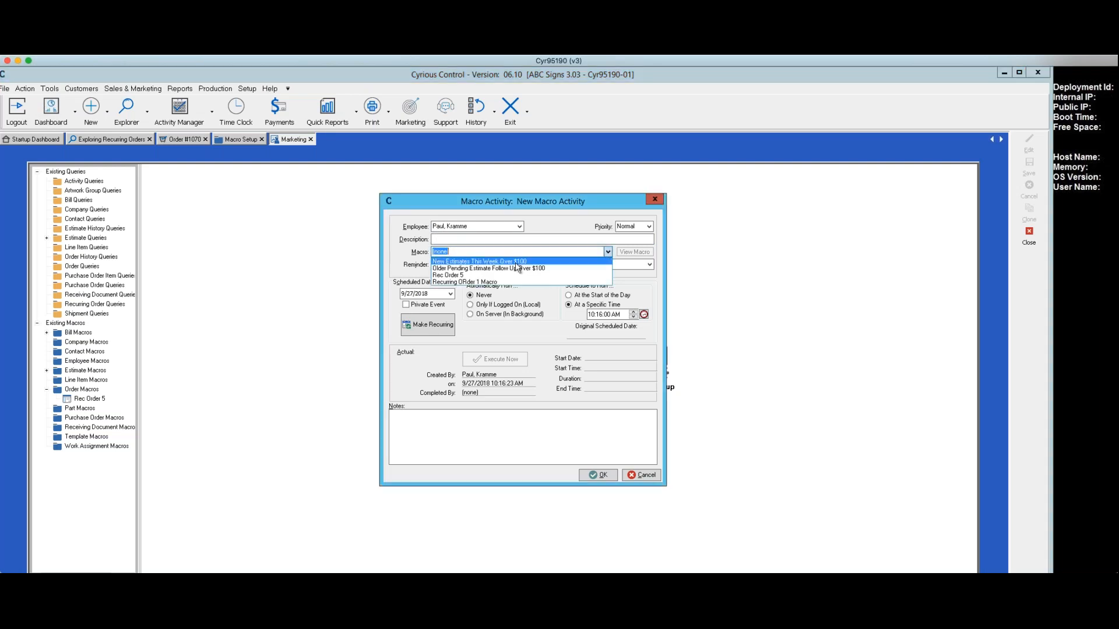
click(487, 275)
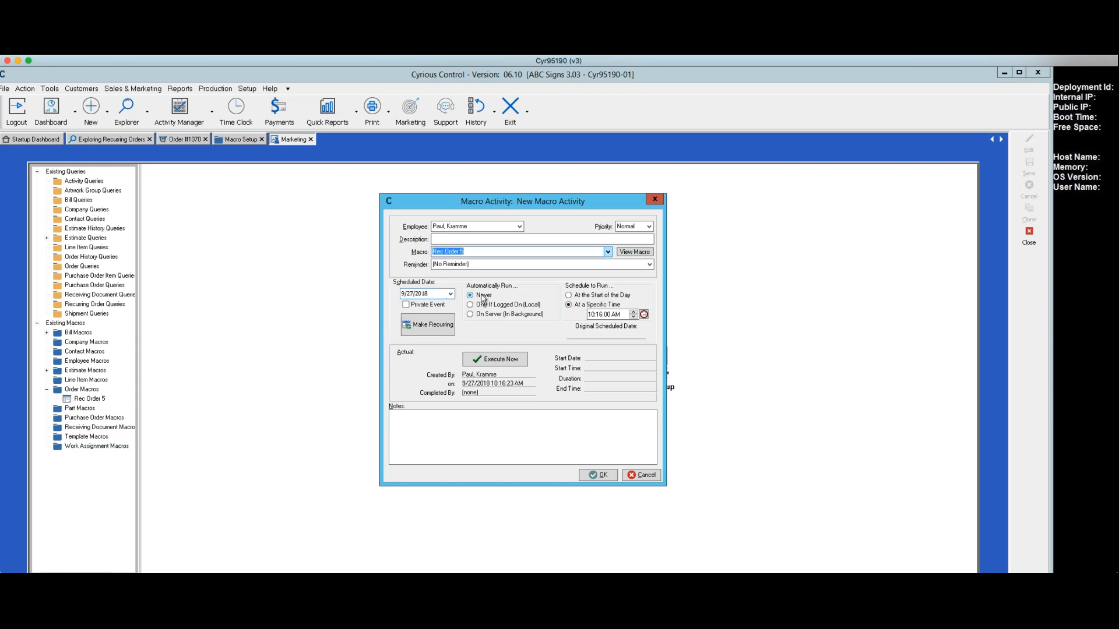
- Set the macro activity to run automatically on the server in the background at 10:30 AM
click(470, 315)
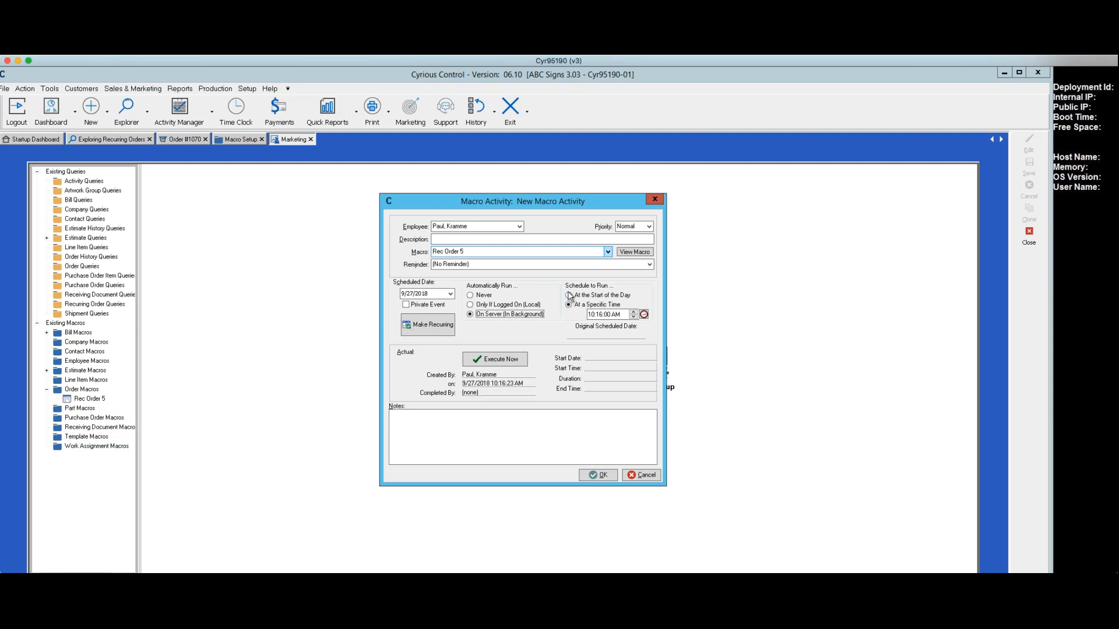
click(600, 315)
text(30)
- Make the macro activity recurring on the first Monday of the month, every 1 month
click(424, 327)
click(643, 371)
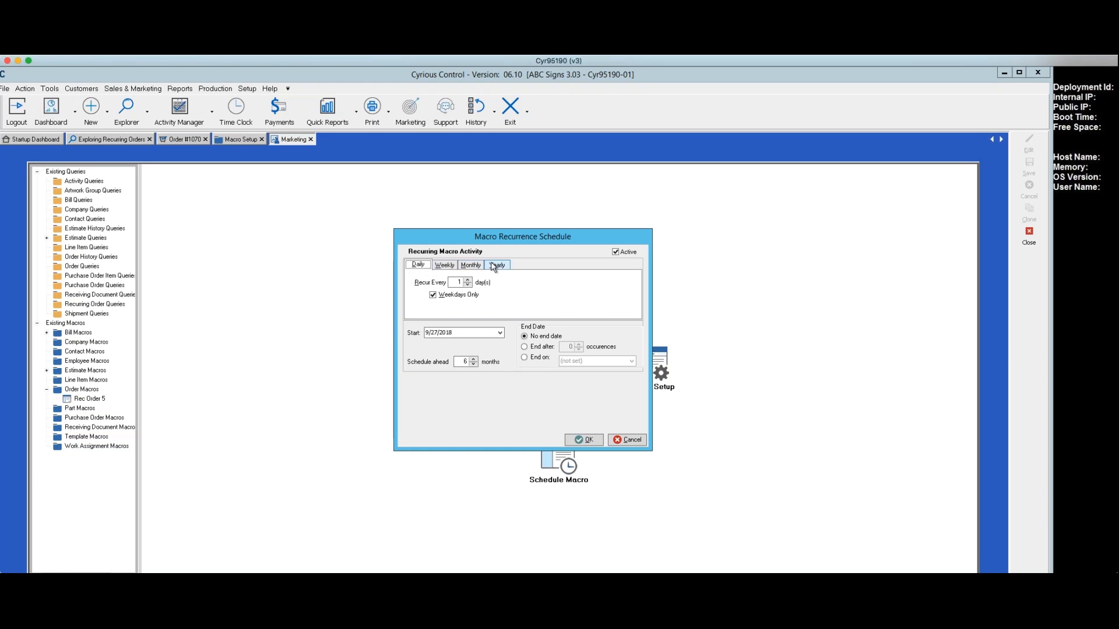
click(471, 266)
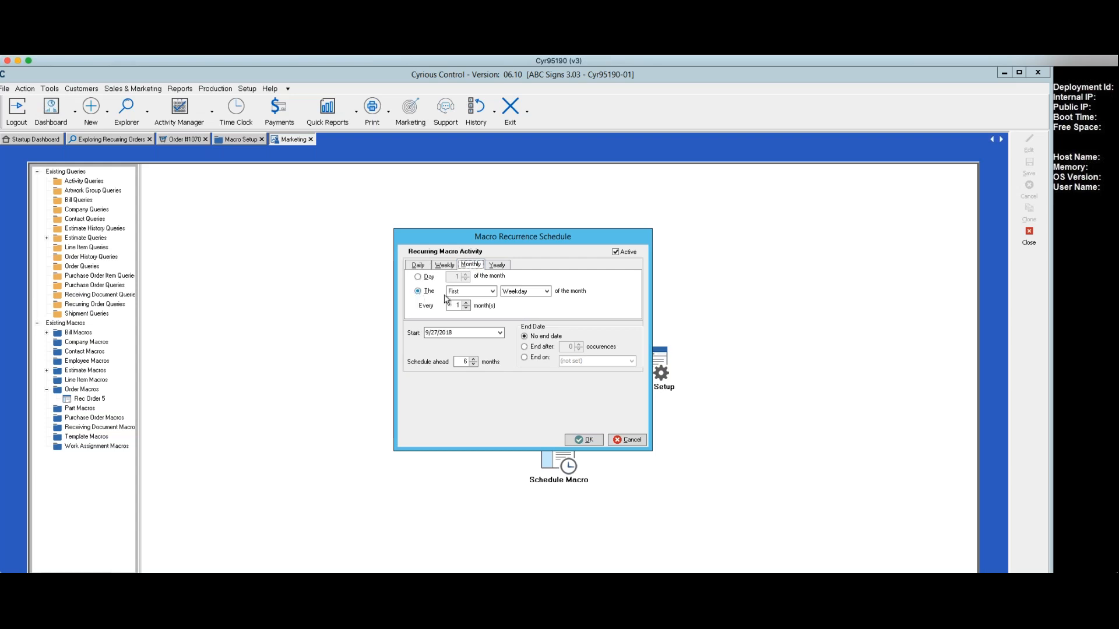
click(547, 291)
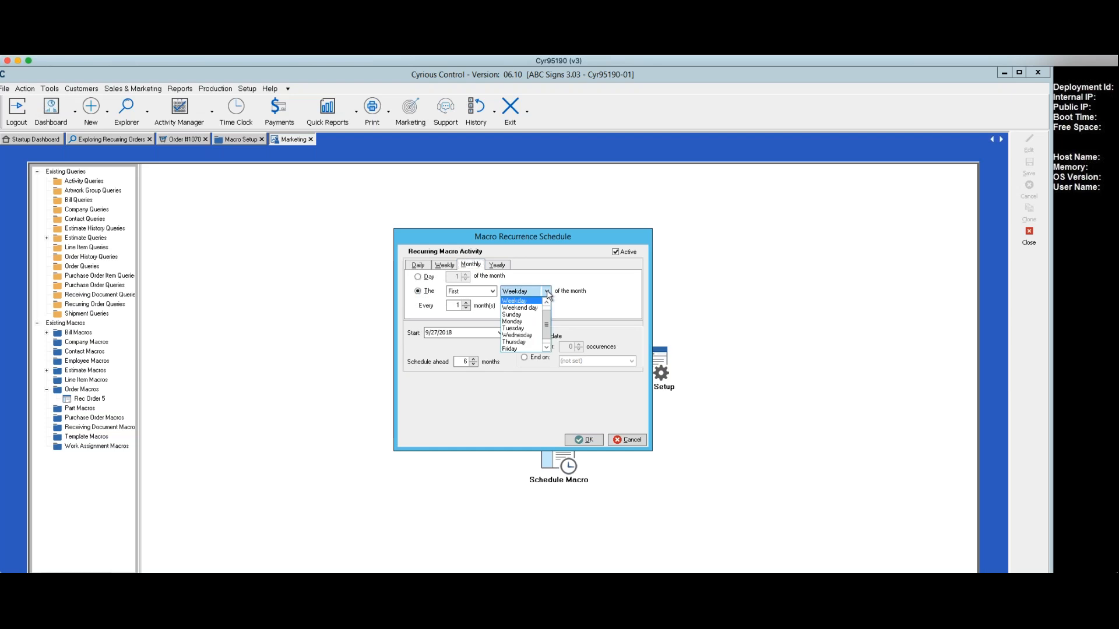
click(522, 321)
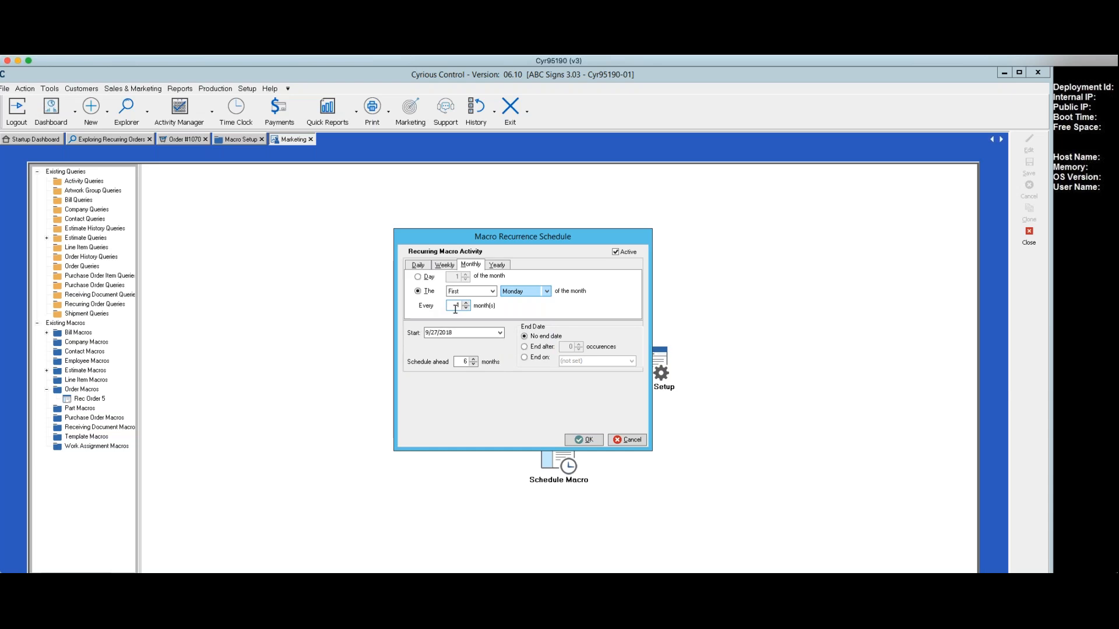
double_click(455, 307)
text(12)
double_click(455, 305)
text(1)
- End the recurrence after a set number of occurrences, and save the schedule and the macro activity
click(525, 348)
click(578, 345)
click(579, 345)
click(578, 345)
click(579, 344)
drag(564, 345, 577, 347)
click(587, 441)
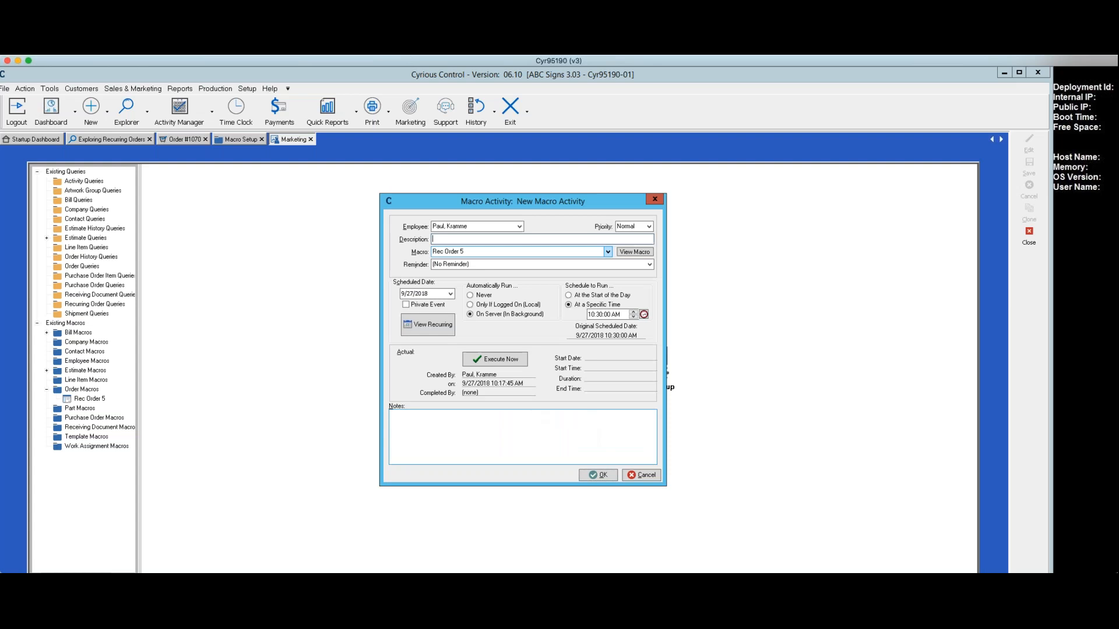
click(602, 475)
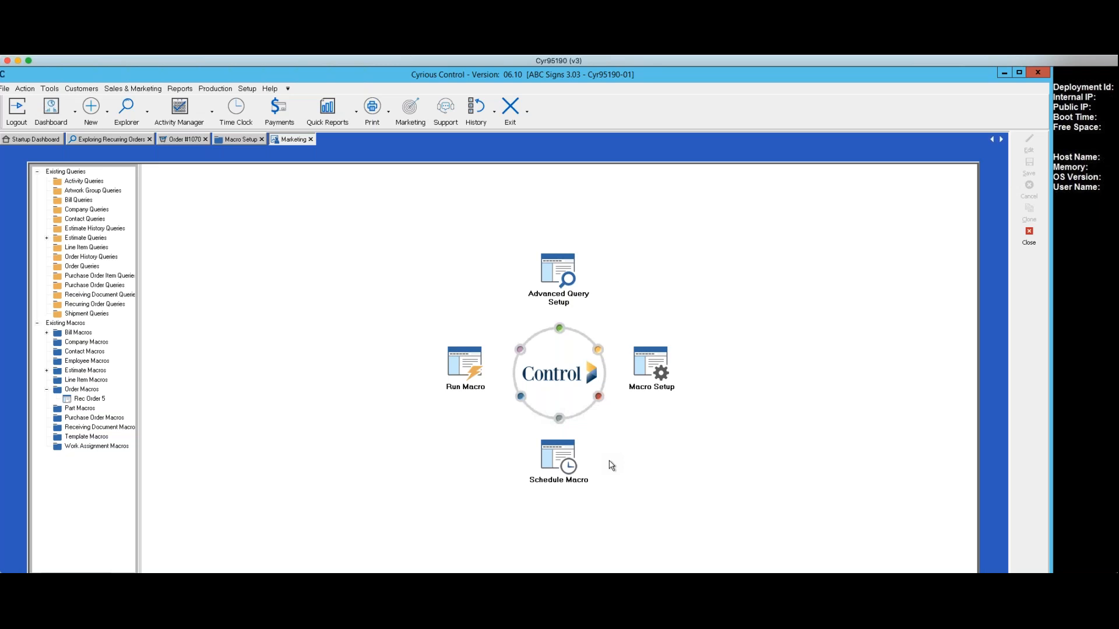
- Close Marketing, Macro Setup, order 1070 and the recurring orders explorer to return to the Startup Dashboard
click(1027, 243)
click(1027, 287)
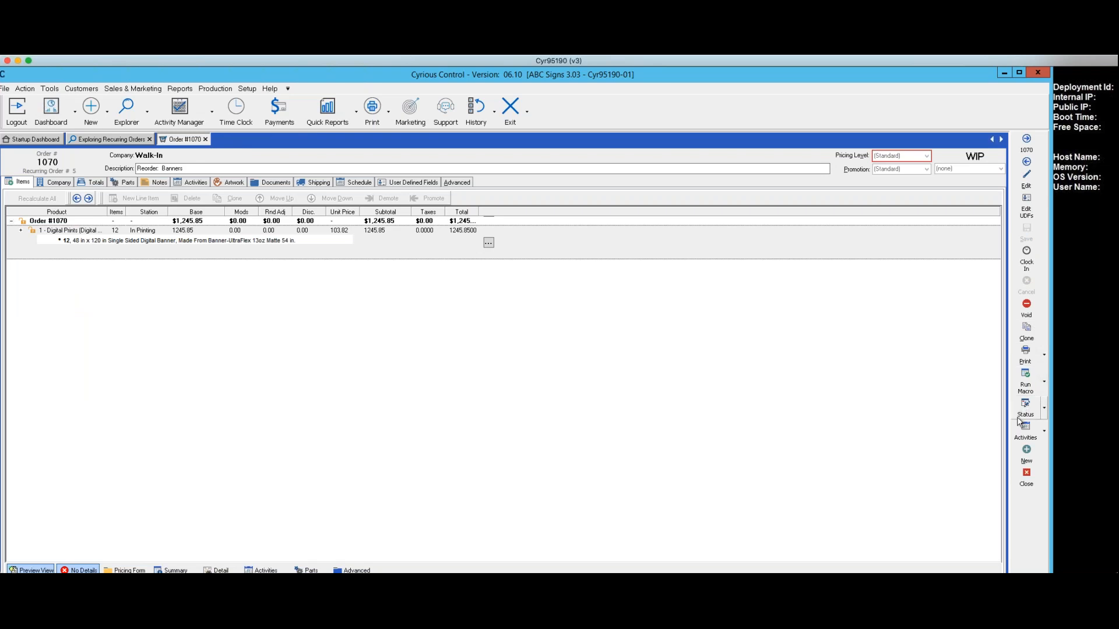
click(1026, 476)
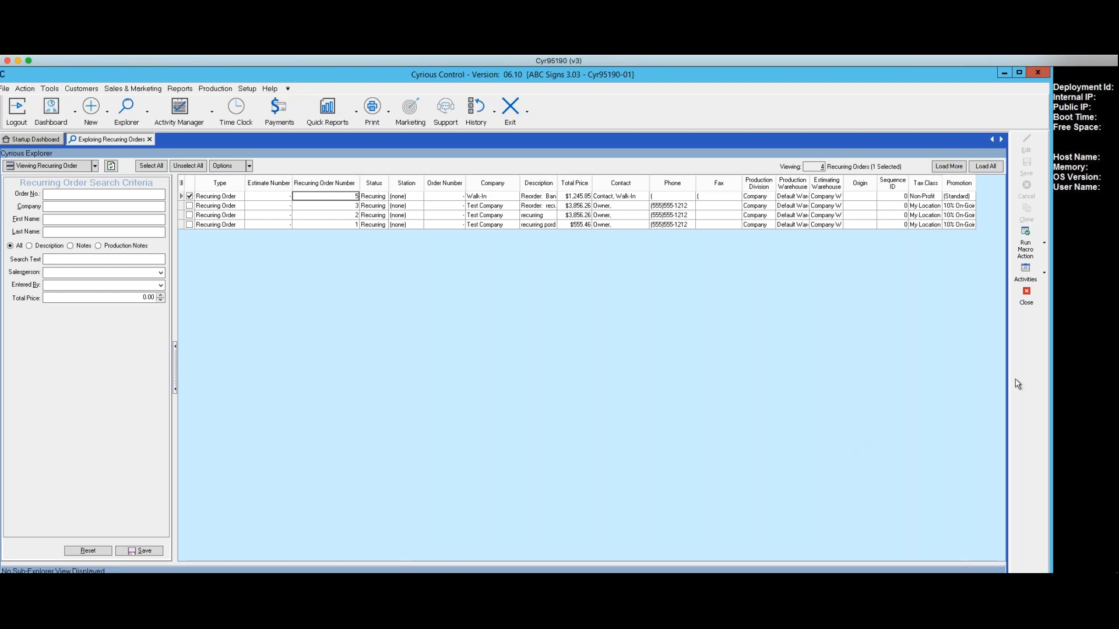
click(1026, 299)
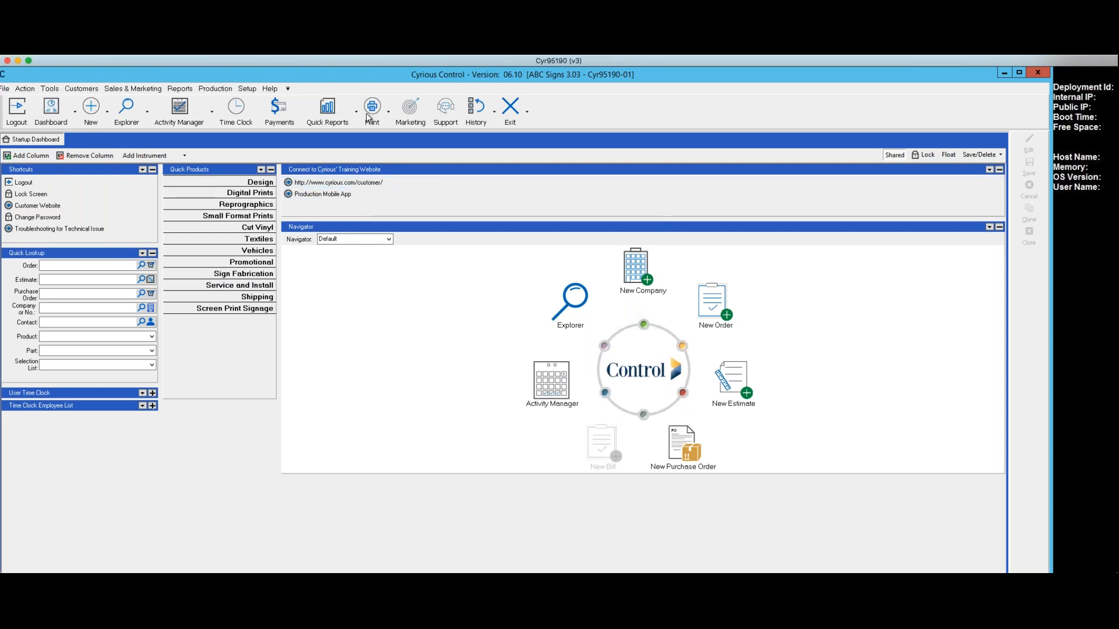
- Open User Defined Field Setup and examine the fields defined for Company, Contact, Transaction, Part and Product
click(246, 89)
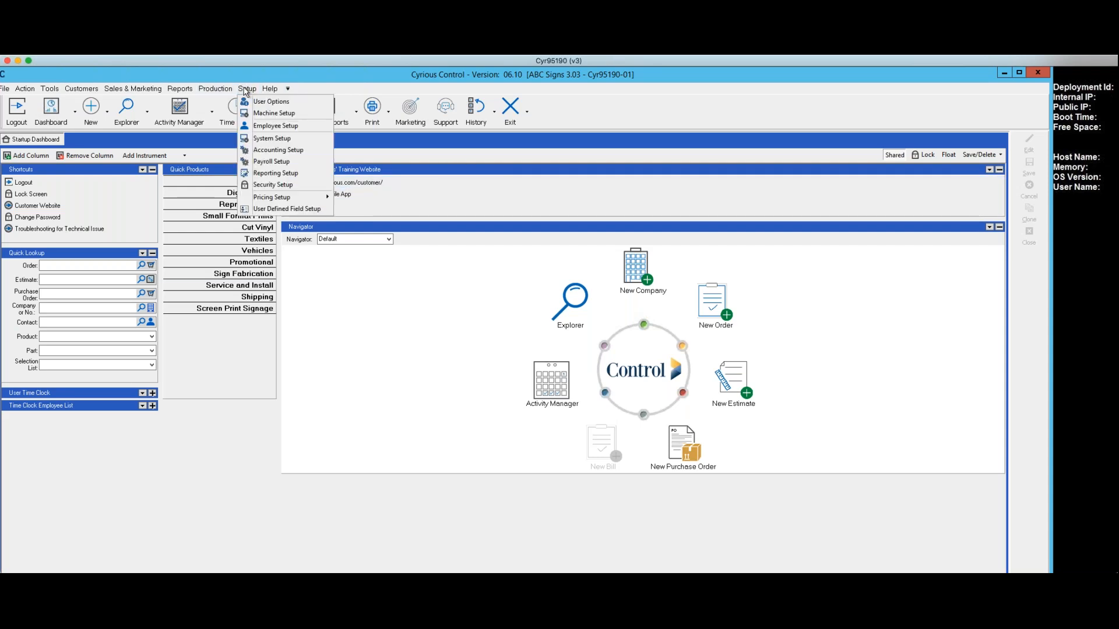
click(287, 208)
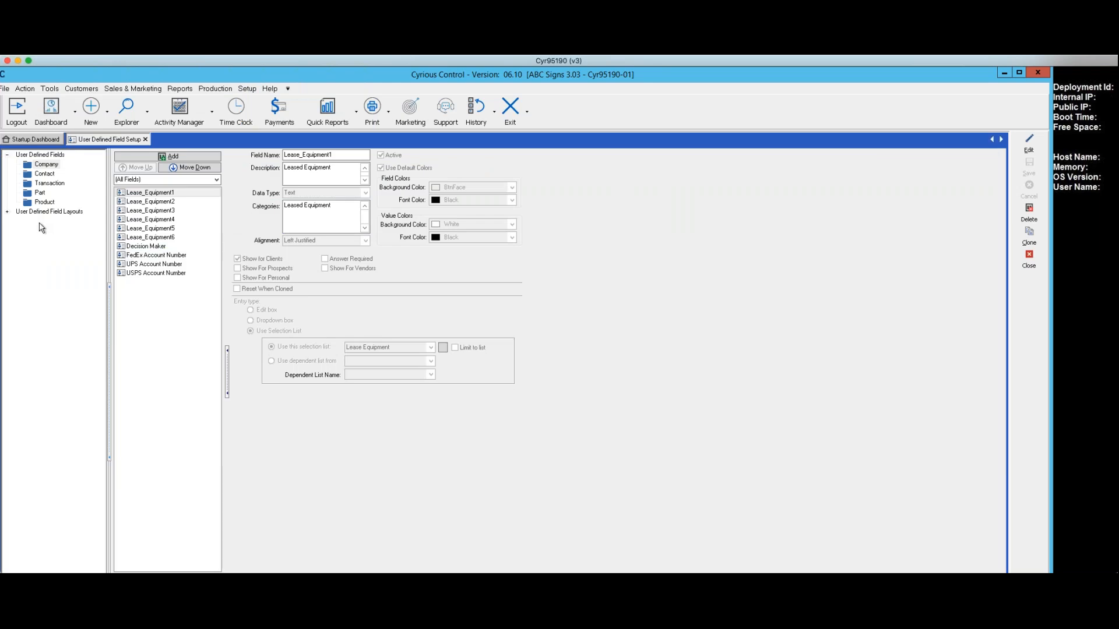
click(7, 211)
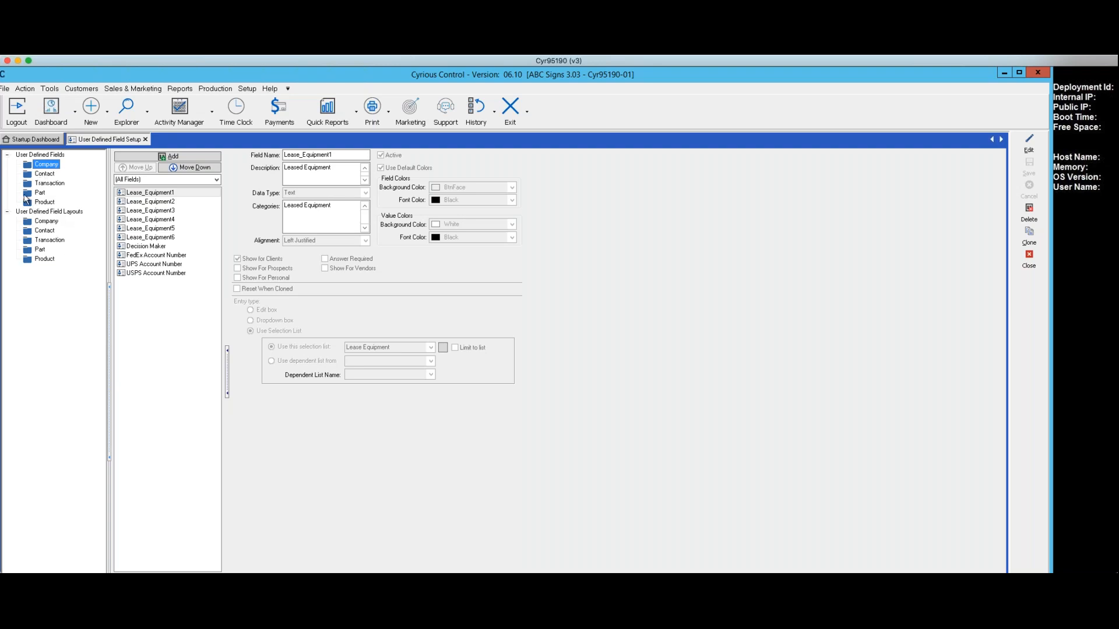
click(36, 165)
click(48, 174)
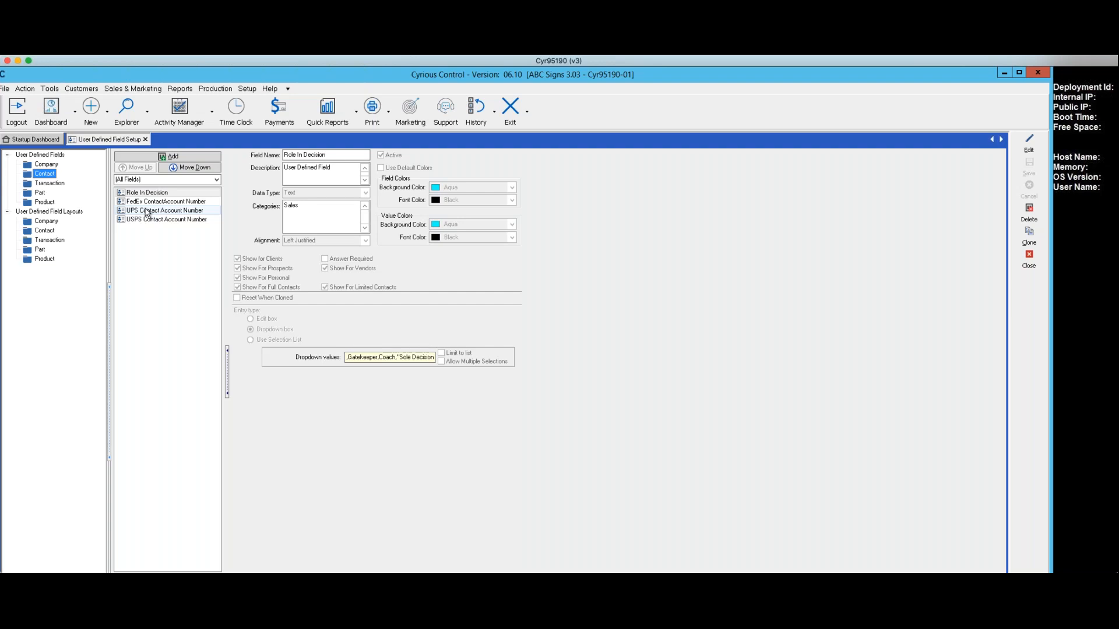
click(56, 183)
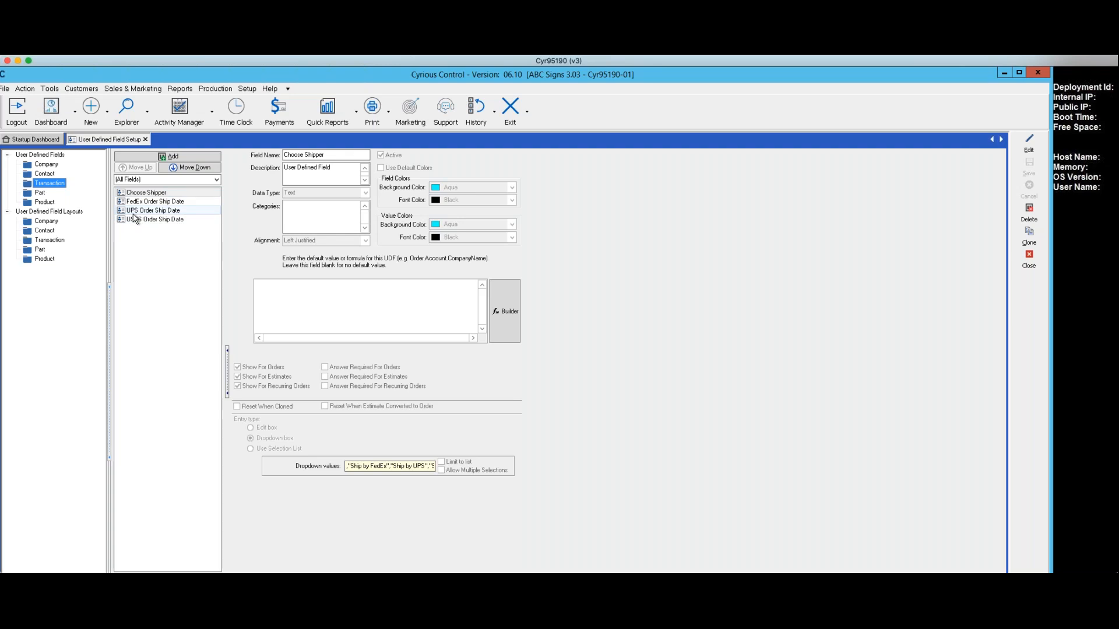
click(40, 193)
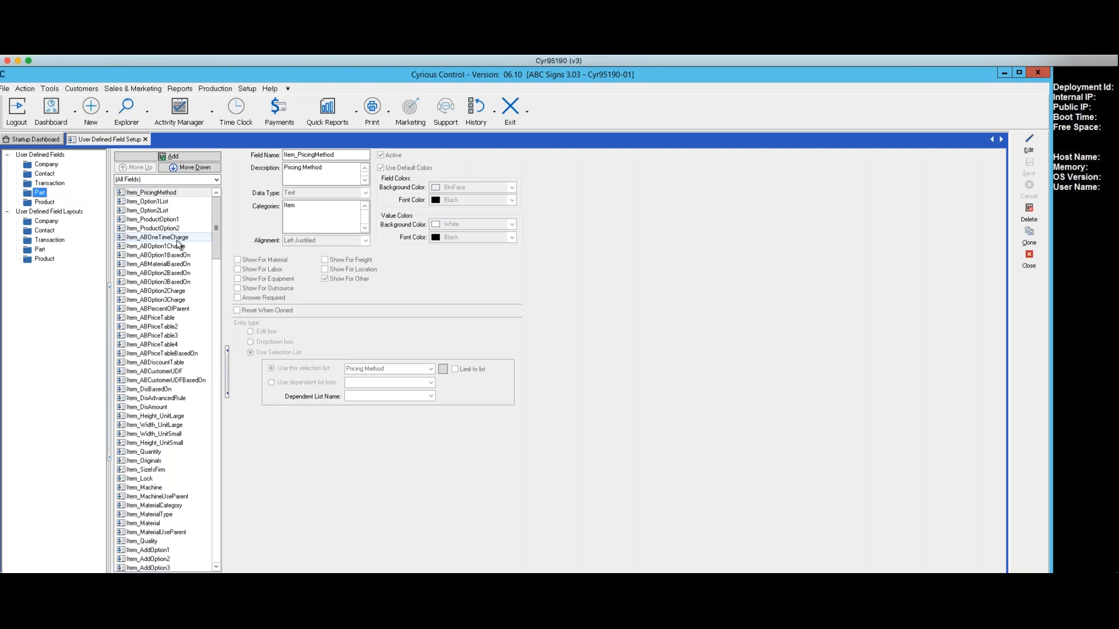
click(42, 203)
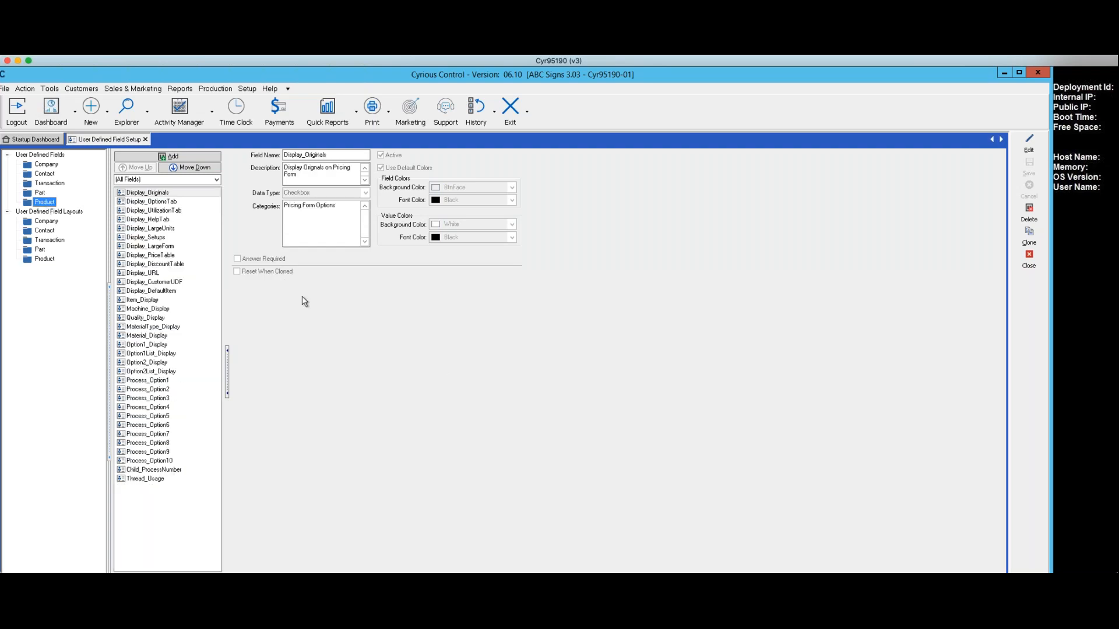
- Examine the user defined field layouts for Company, Contact and Part
click(42, 221)
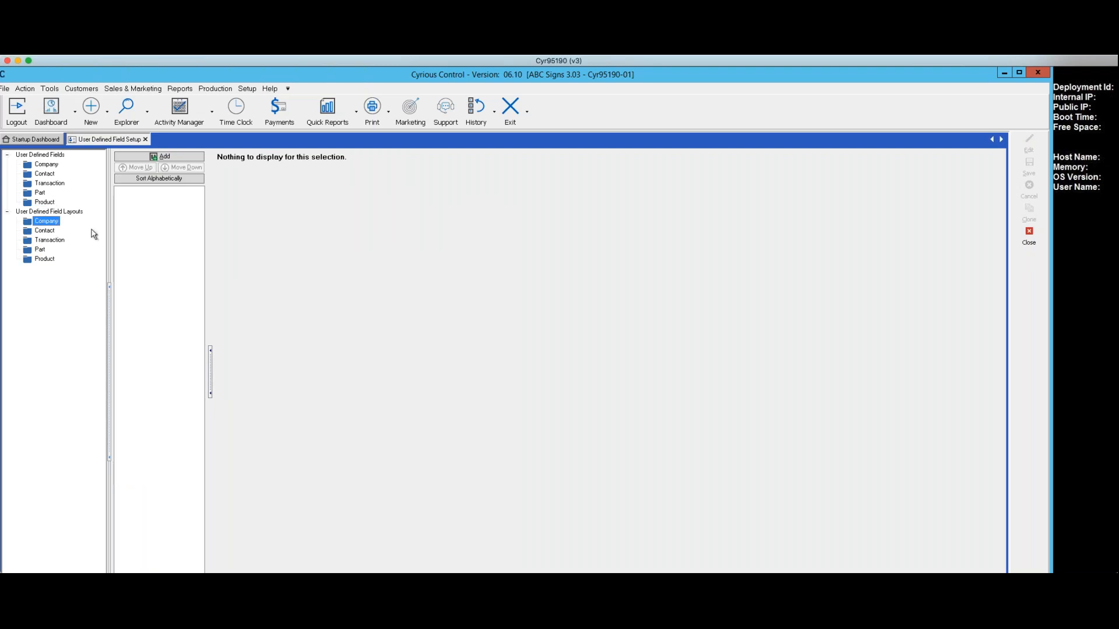
click(37, 230)
click(41, 251)
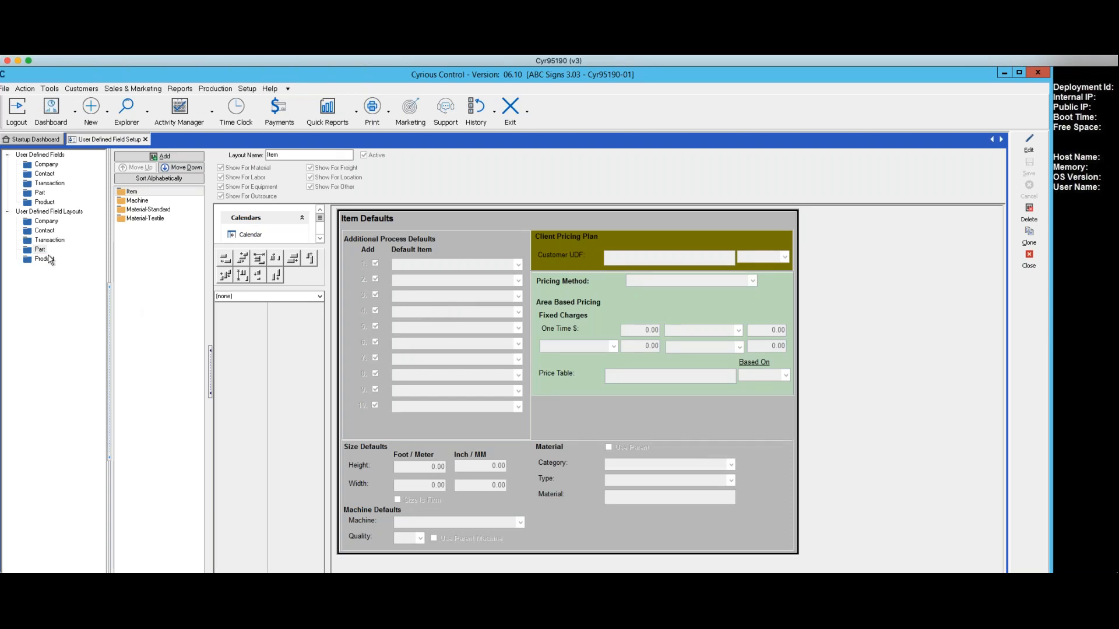
- Examine the Product user defined field layout and the user defined fields set up for Company
click(47, 259)
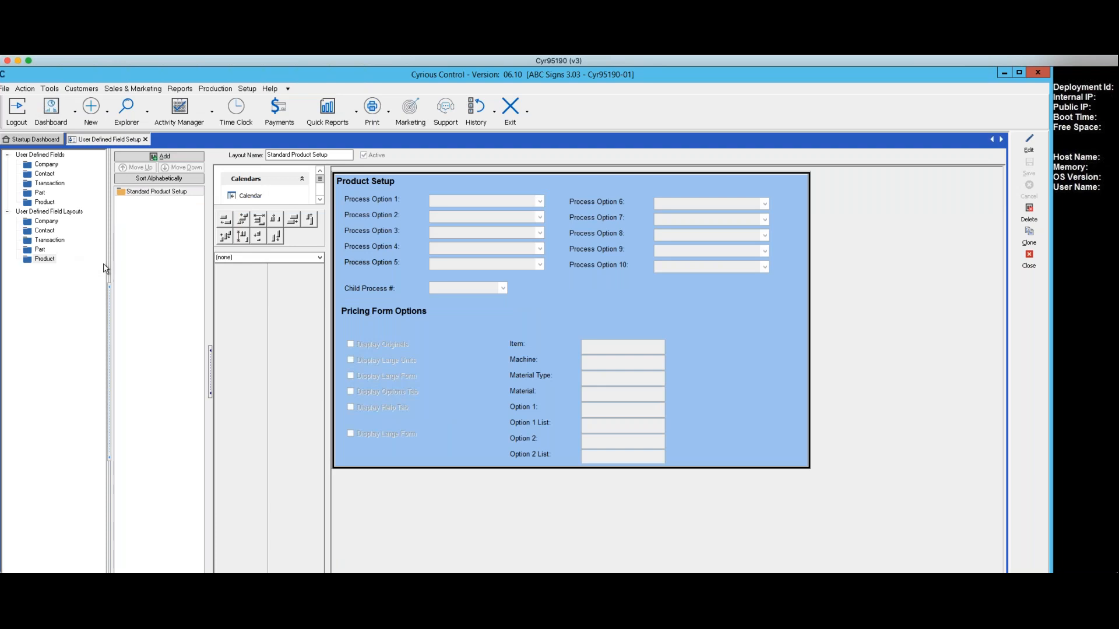
click(46, 164)
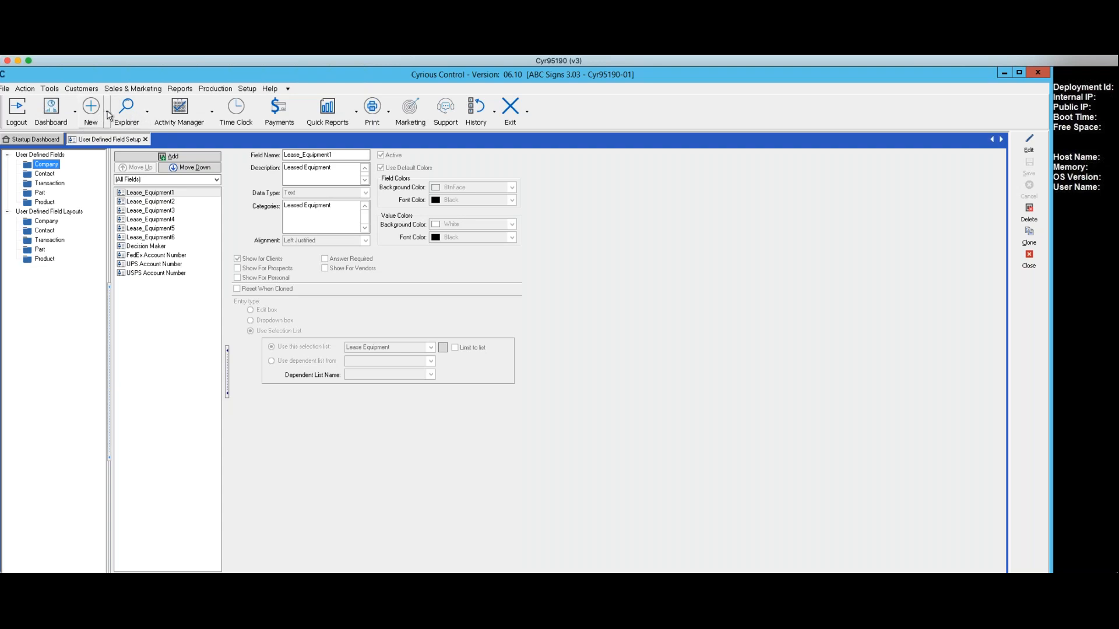
click(107, 113)
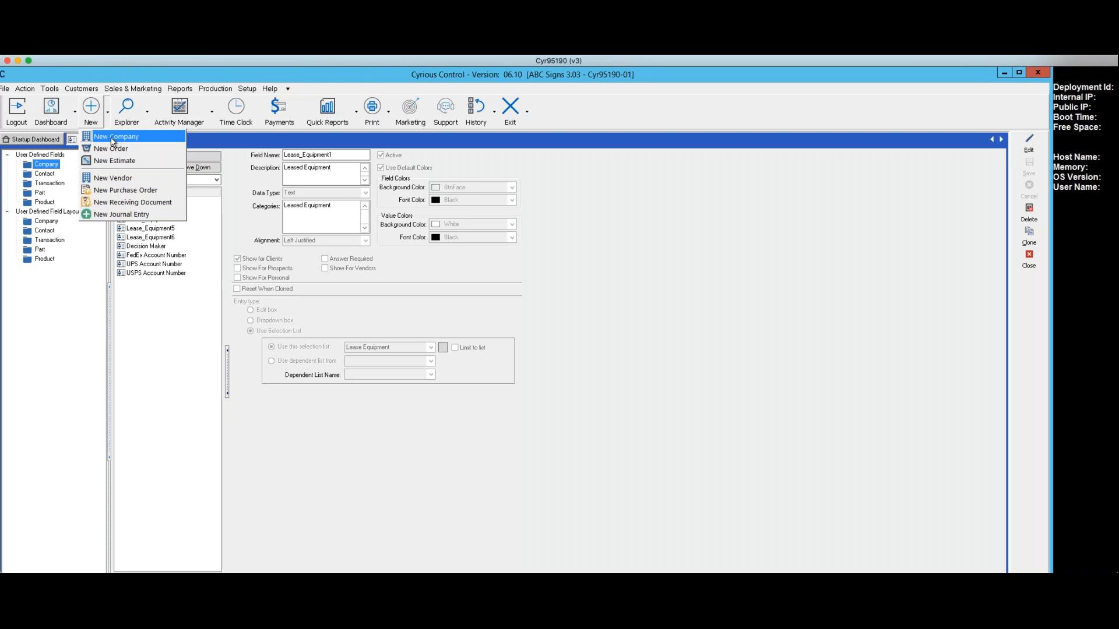
key(Down)
key(Down)
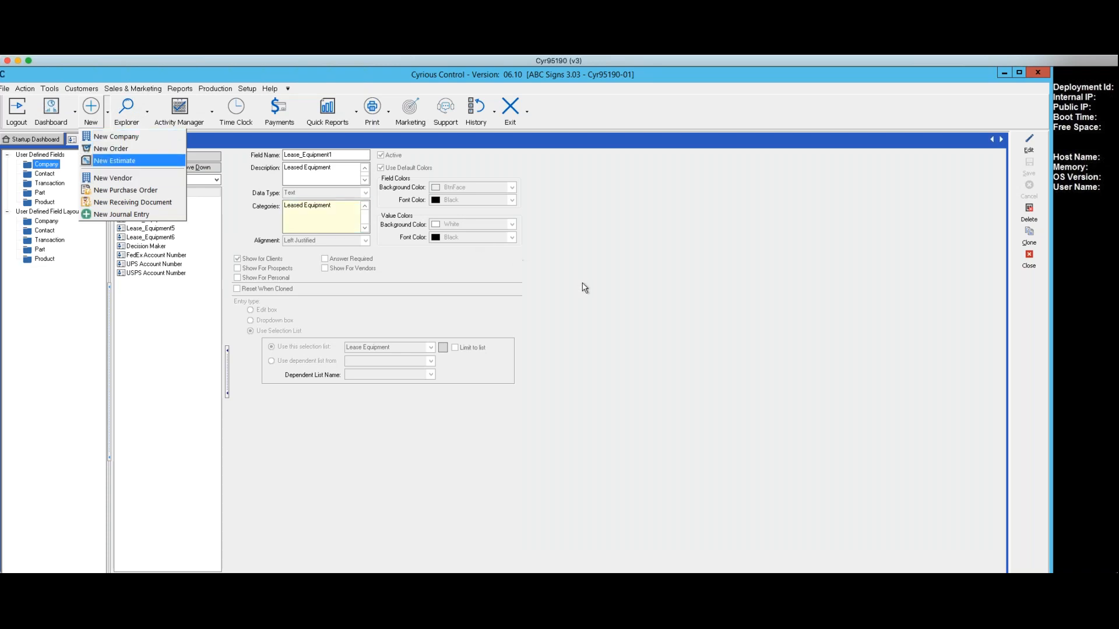
click(585, 287)
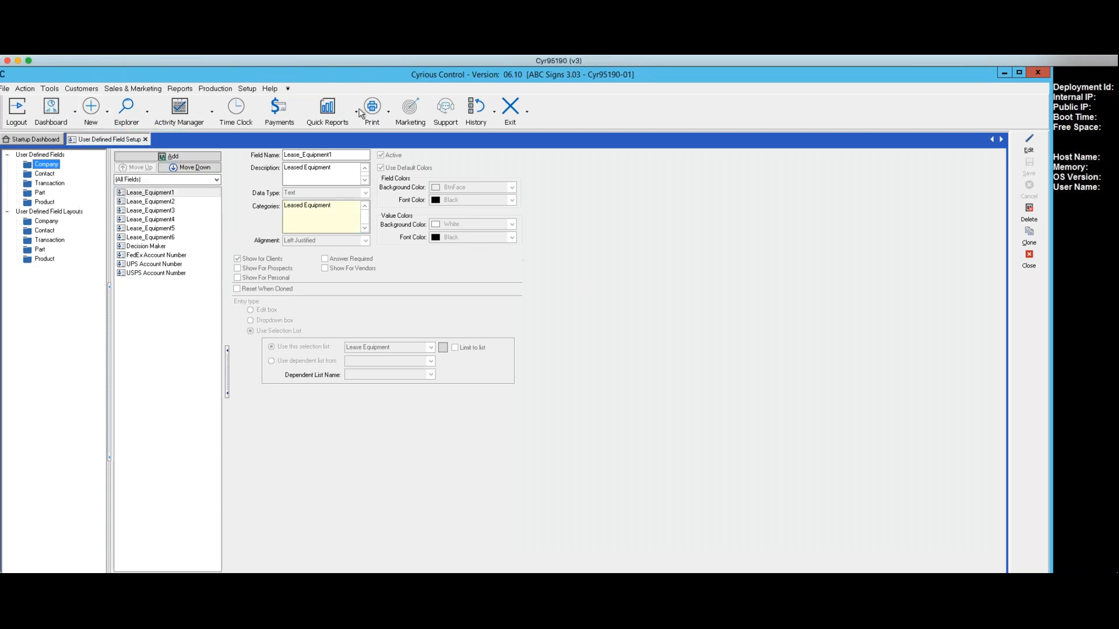
- Explore the companies and open the Test Company record
click(148, 112)
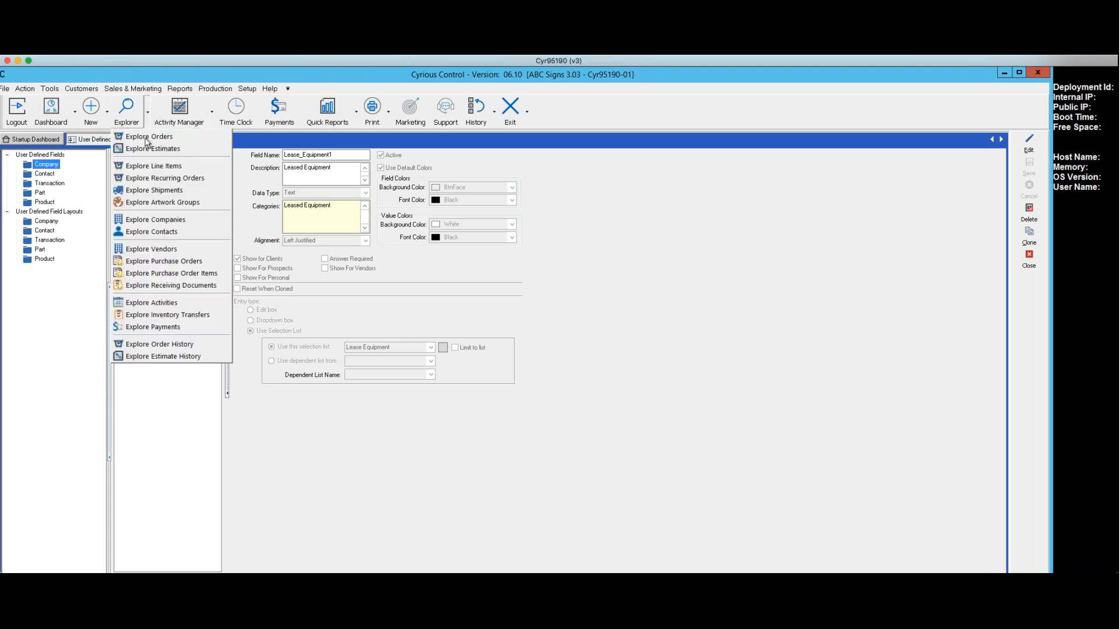
click(154, 220)
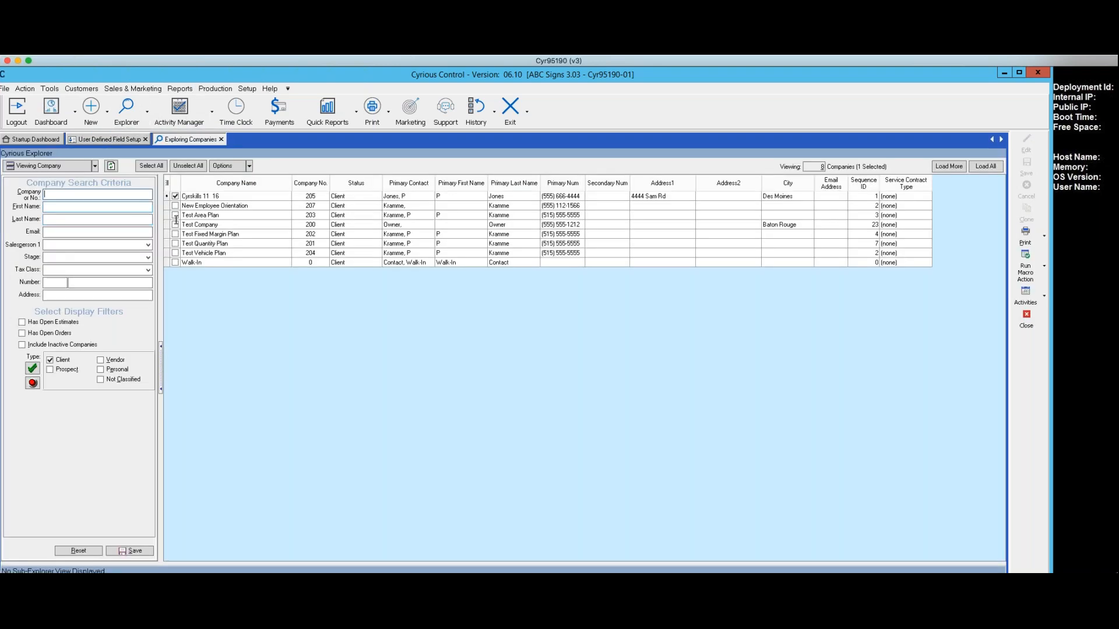
click(197, 225)
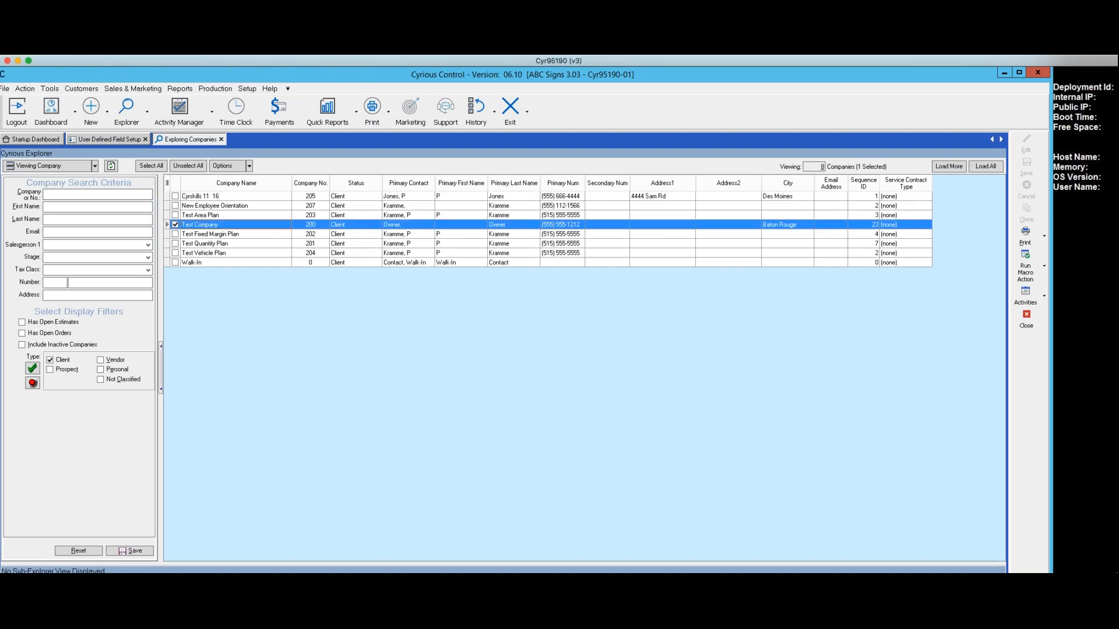
click(188, 225)
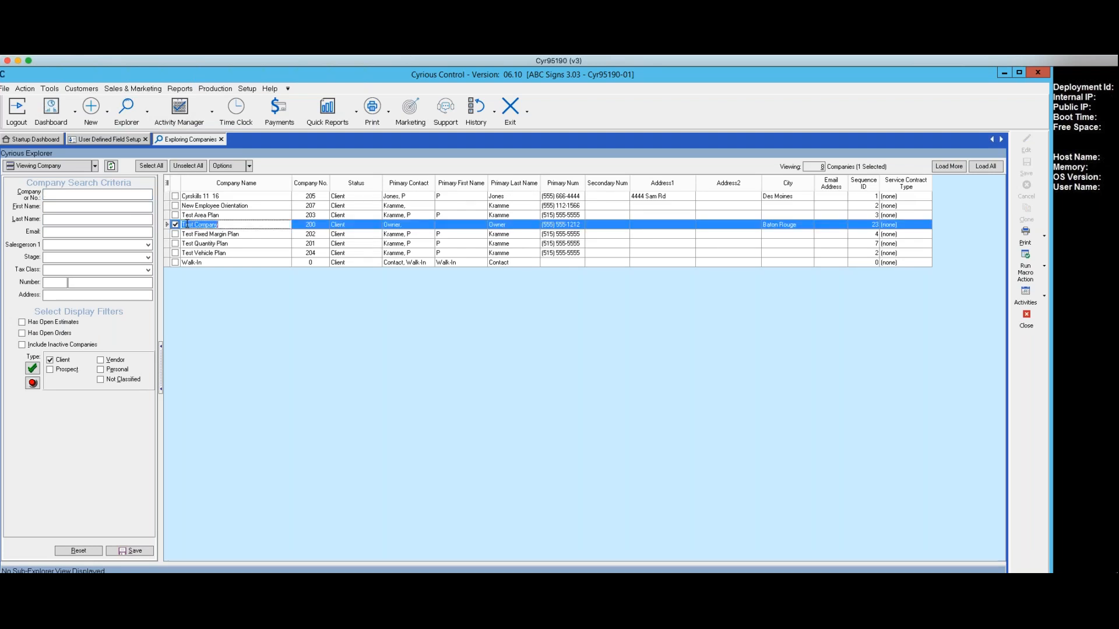
click(275, 310)
double_click(241, 225)
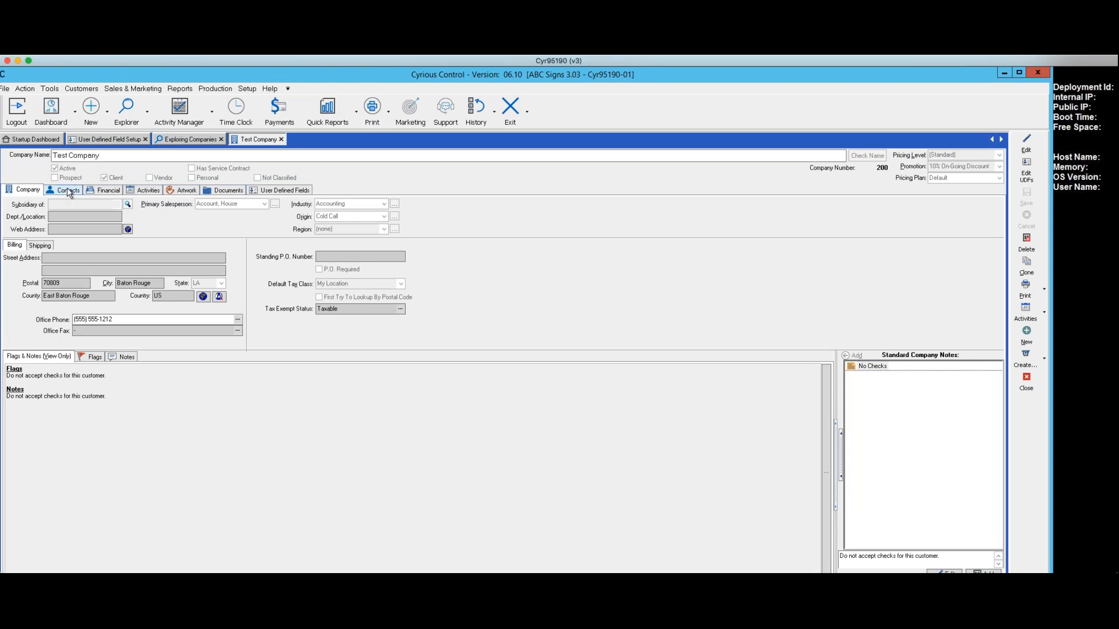
- Enter the UPS account number in Test Company's user defined fields and save with the edit reason "add ups #"
click(274, 192)
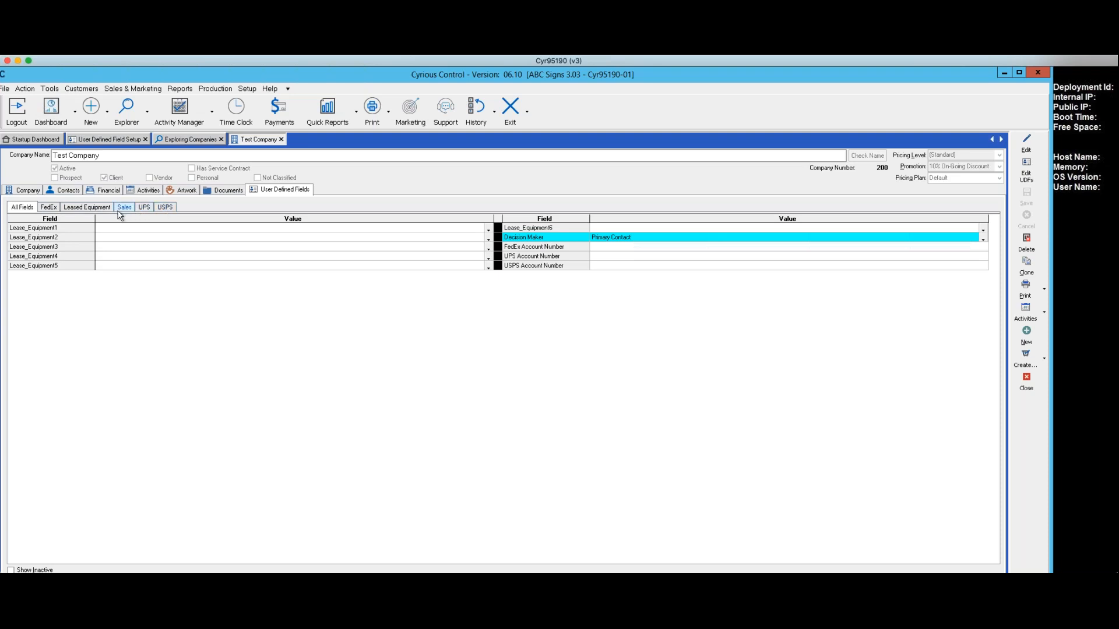
click(145, 208)
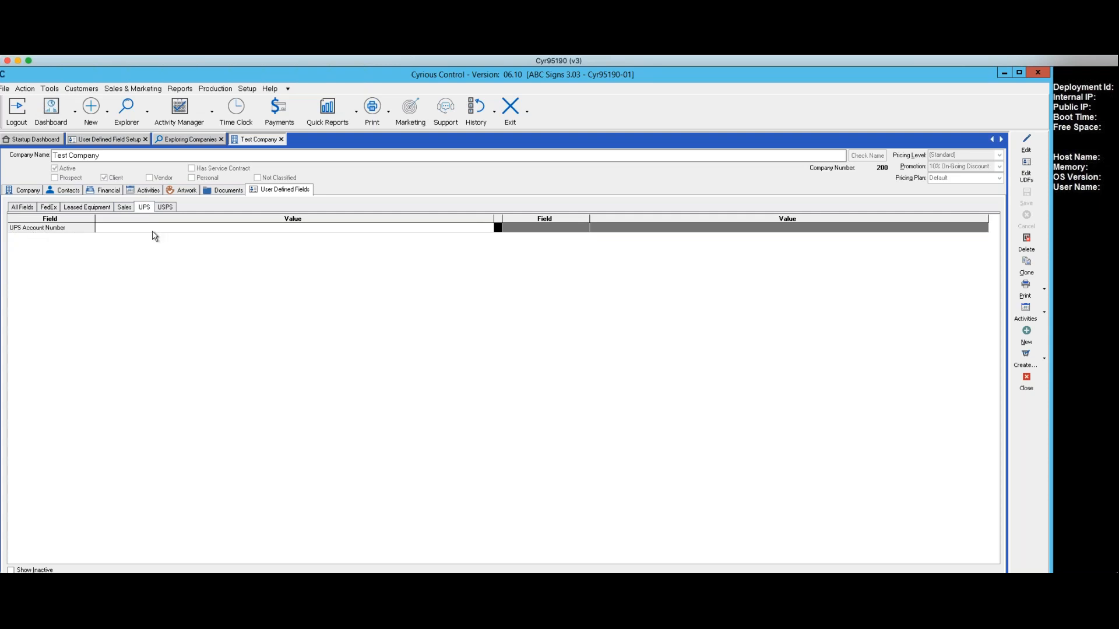
click(1027, 150)
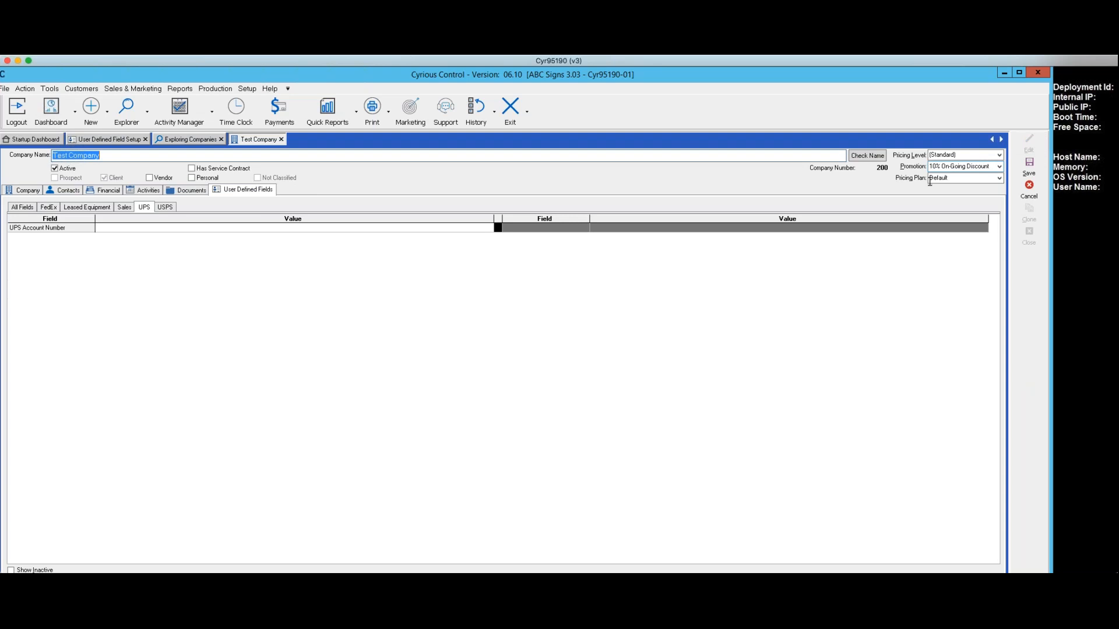
click(445, 229)
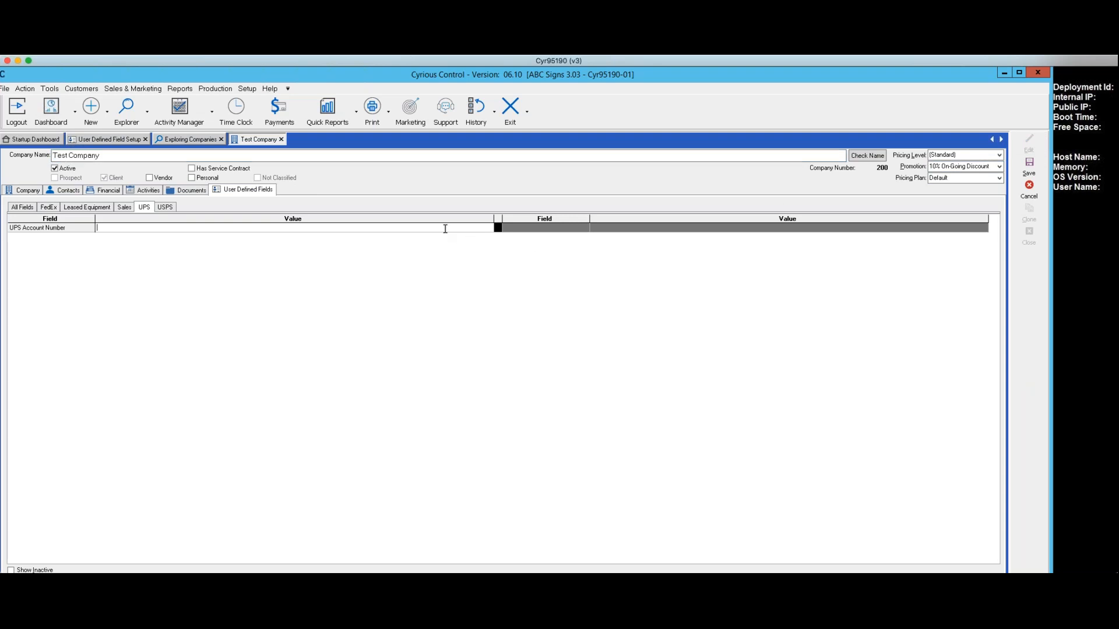
text(1-234-467-890)
click(1029, 169)
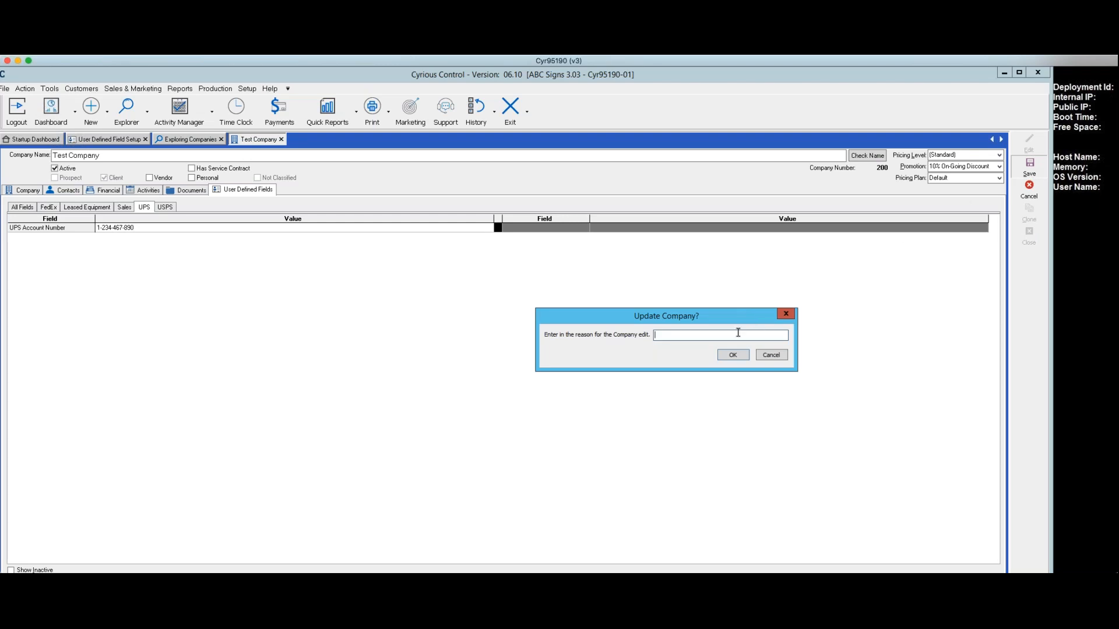
text(add ups #)
click(743, 356)
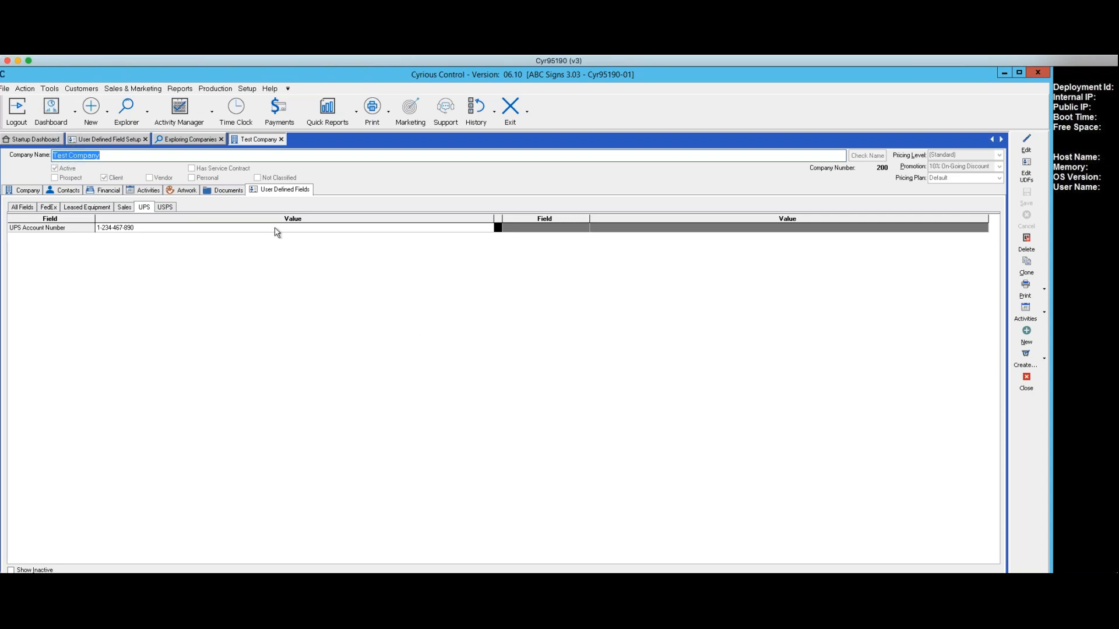
- Enter the UPS contact account number in the user defined fields of Test Company's contact and save with the reason "ups #"
click(67, 190)
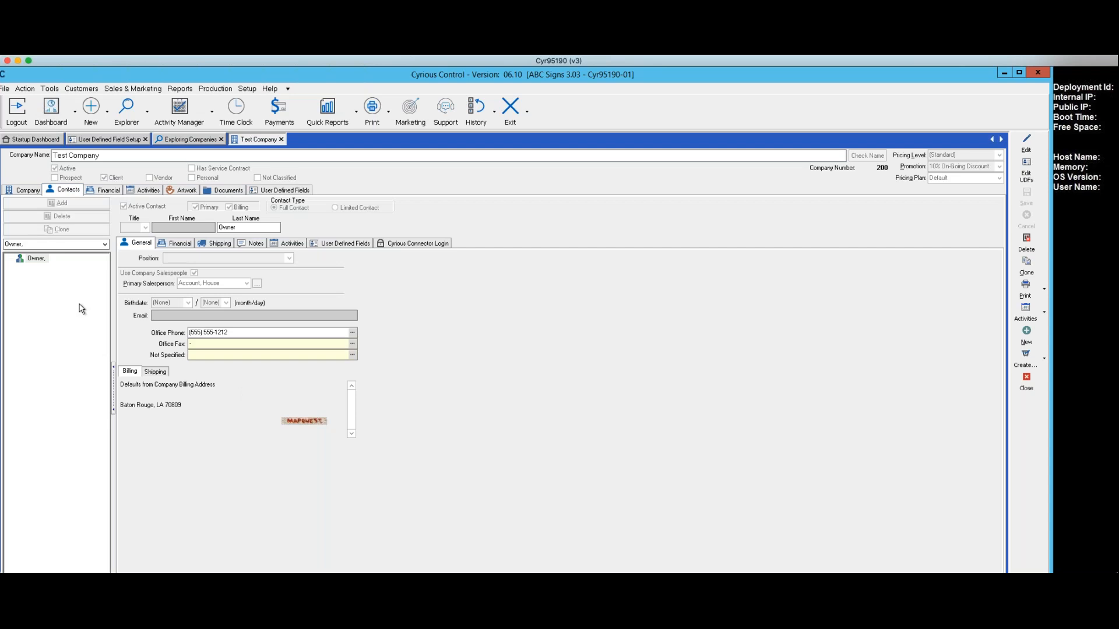
click(34, 260)
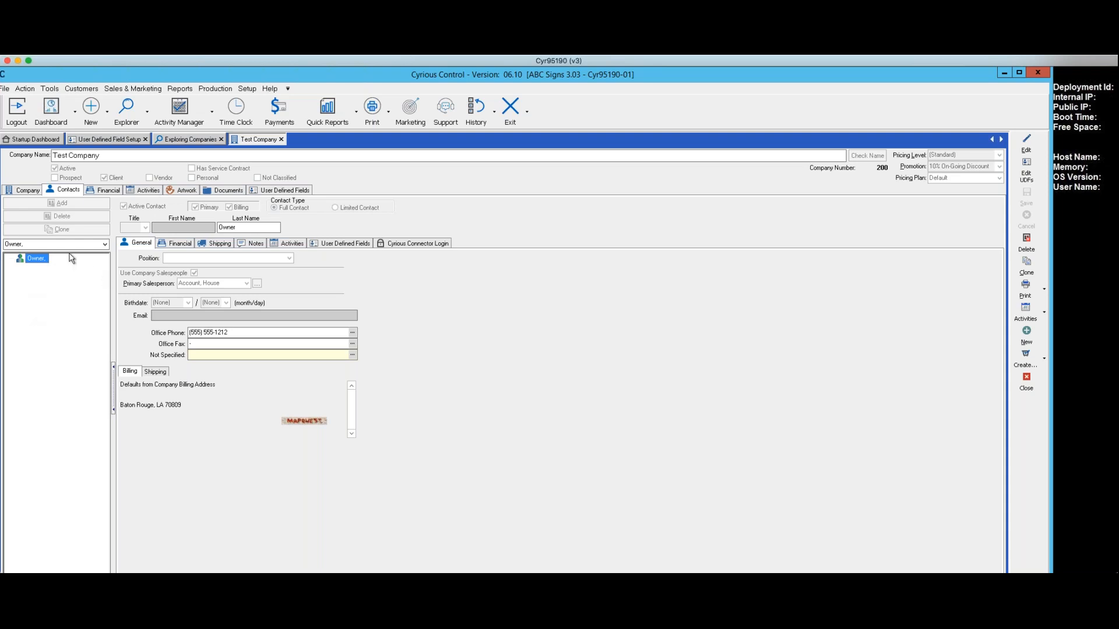
click(332, 245)
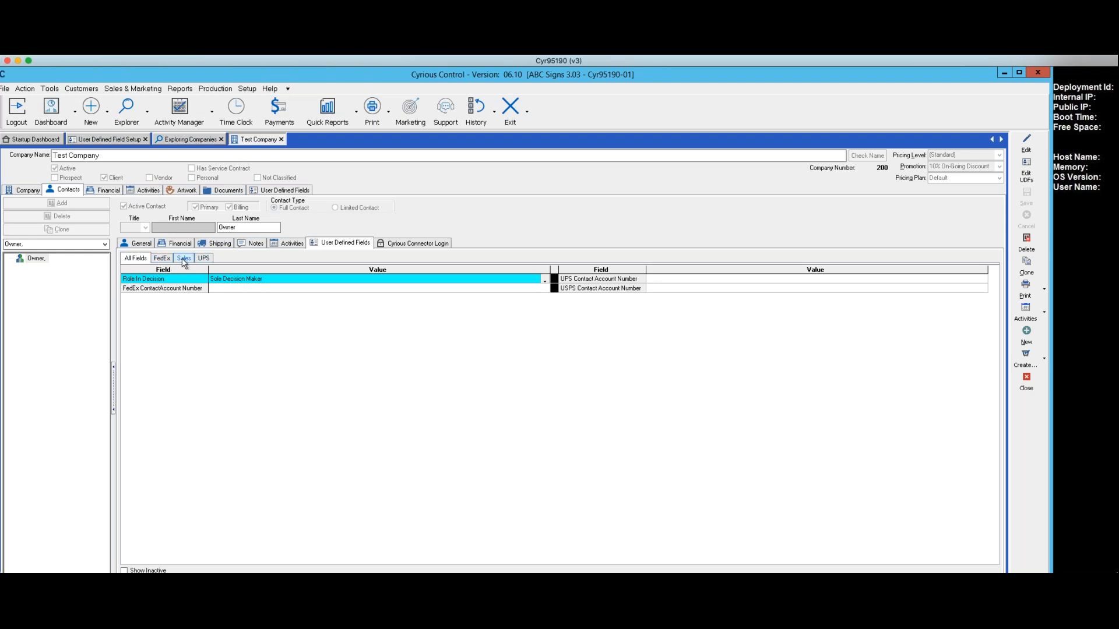
click(204, 258)
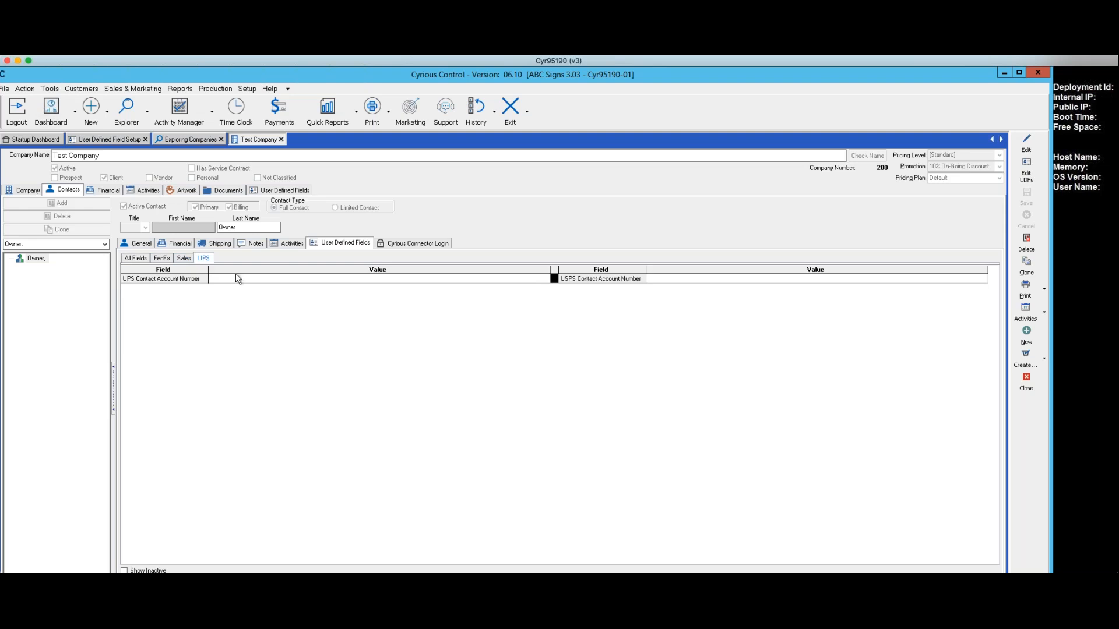
click(1030, 148)
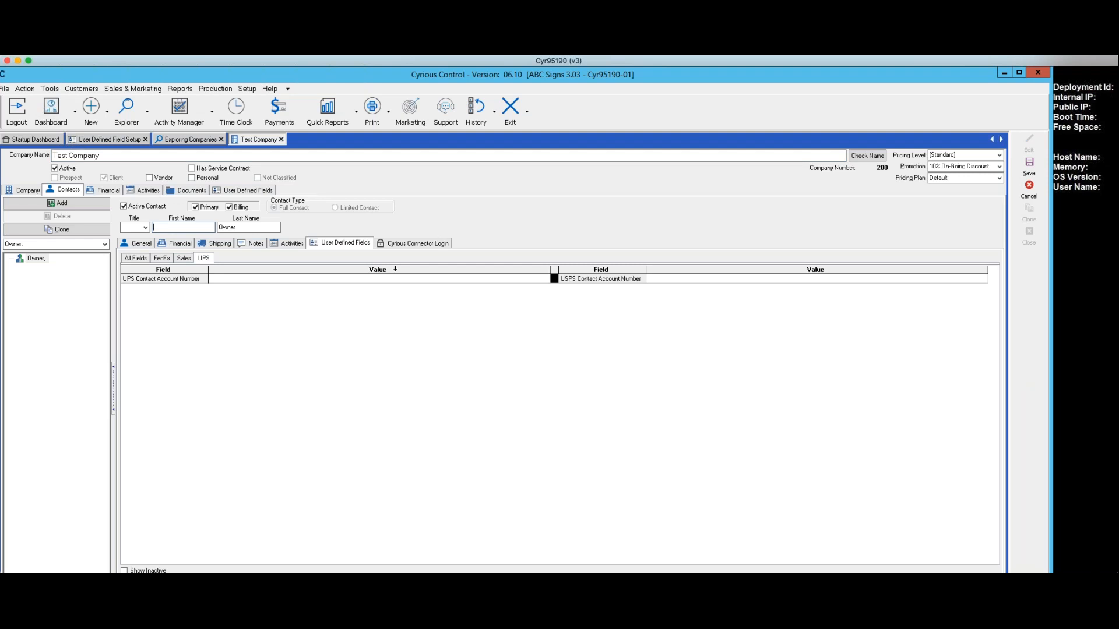
click(386, 280)
text(2-345-789-10)
click(1030, 169)
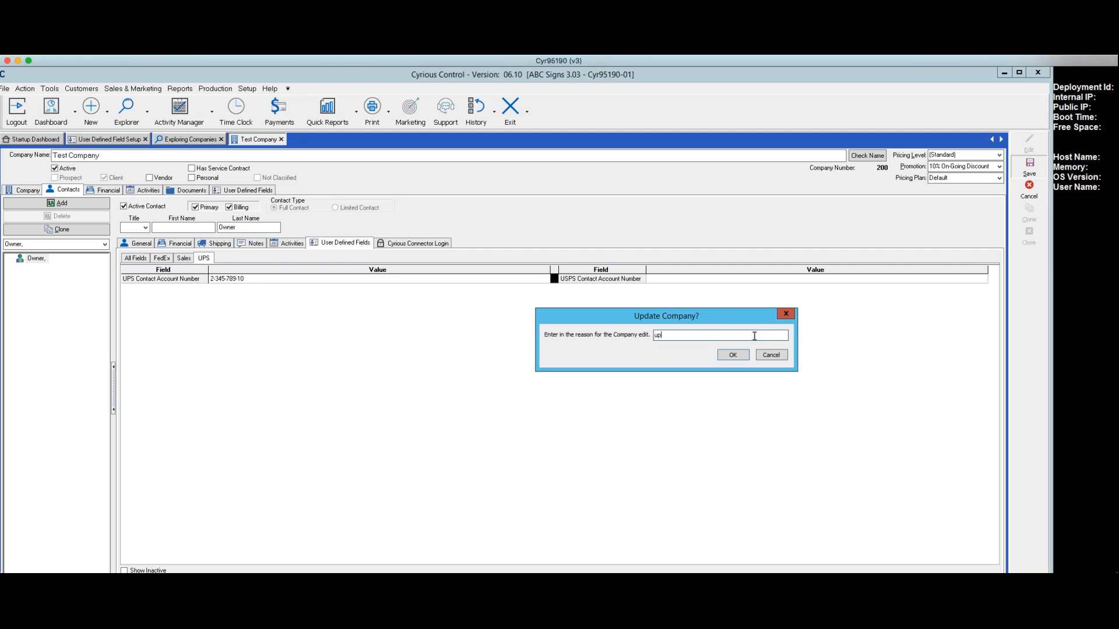
text(ups #)
click(733, 355)
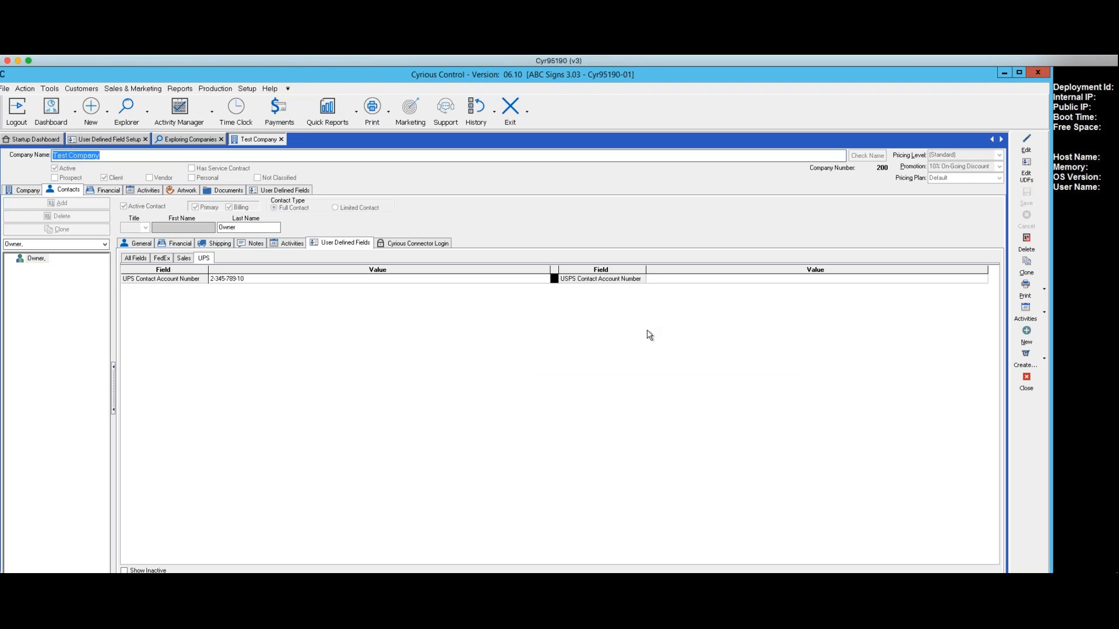
- Explore the orders and open the Test Company order created on 9/23/2018
click(149, 115)
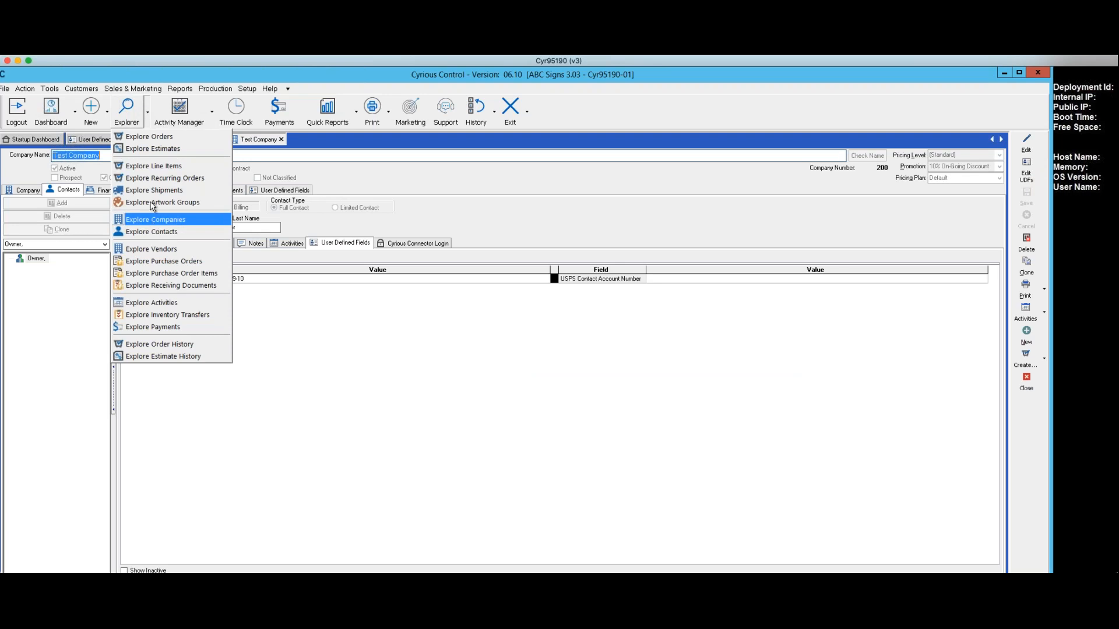
click(149, 137)
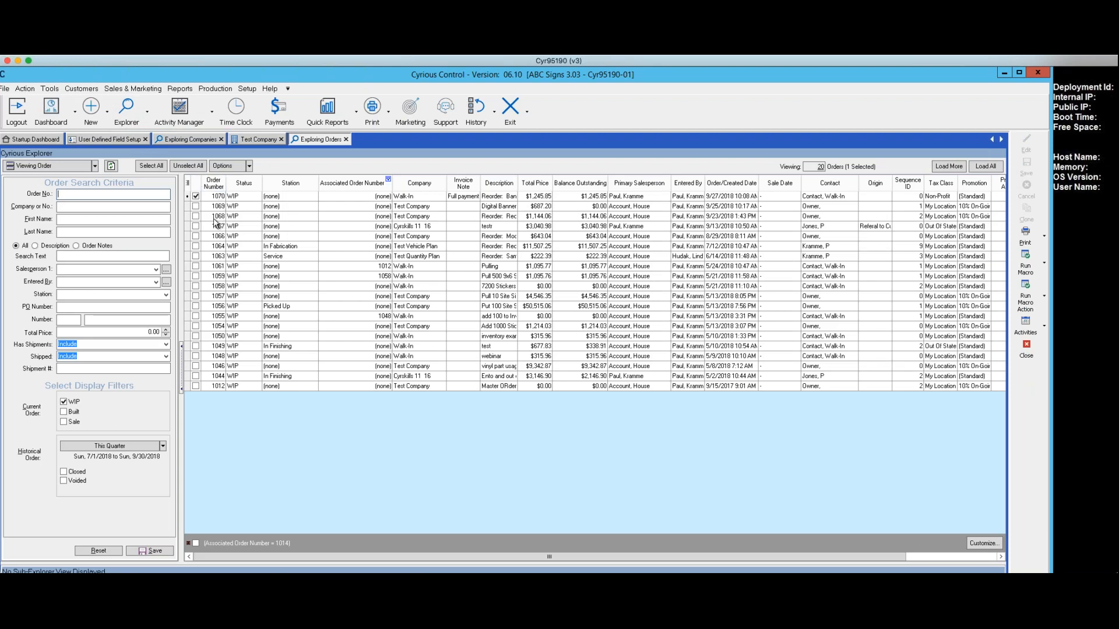
click(213, 218)
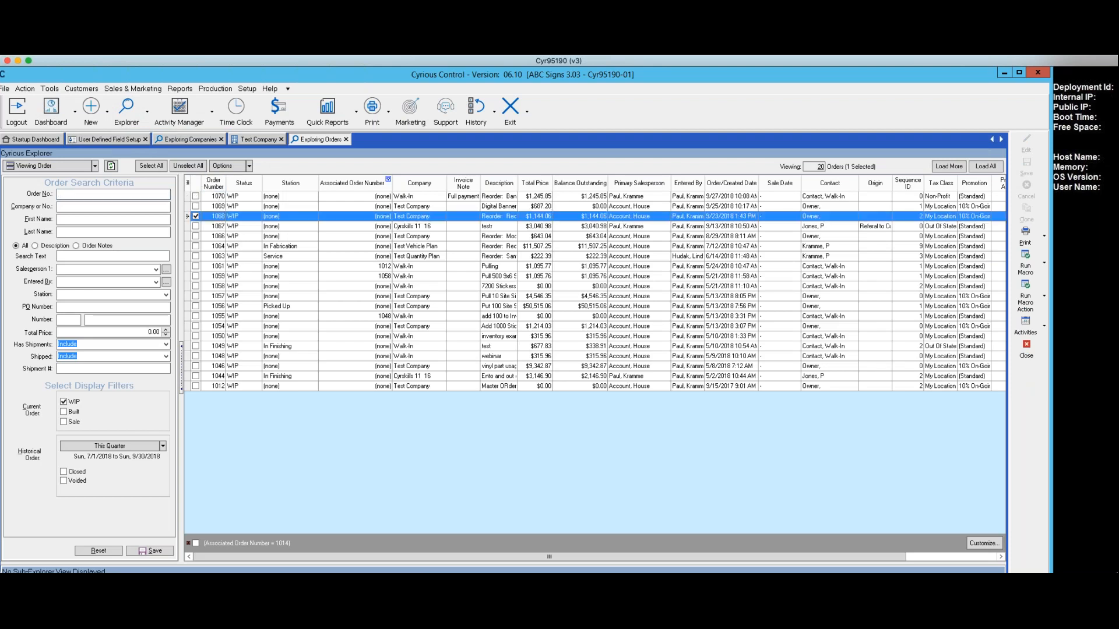
double_click(211, 218)
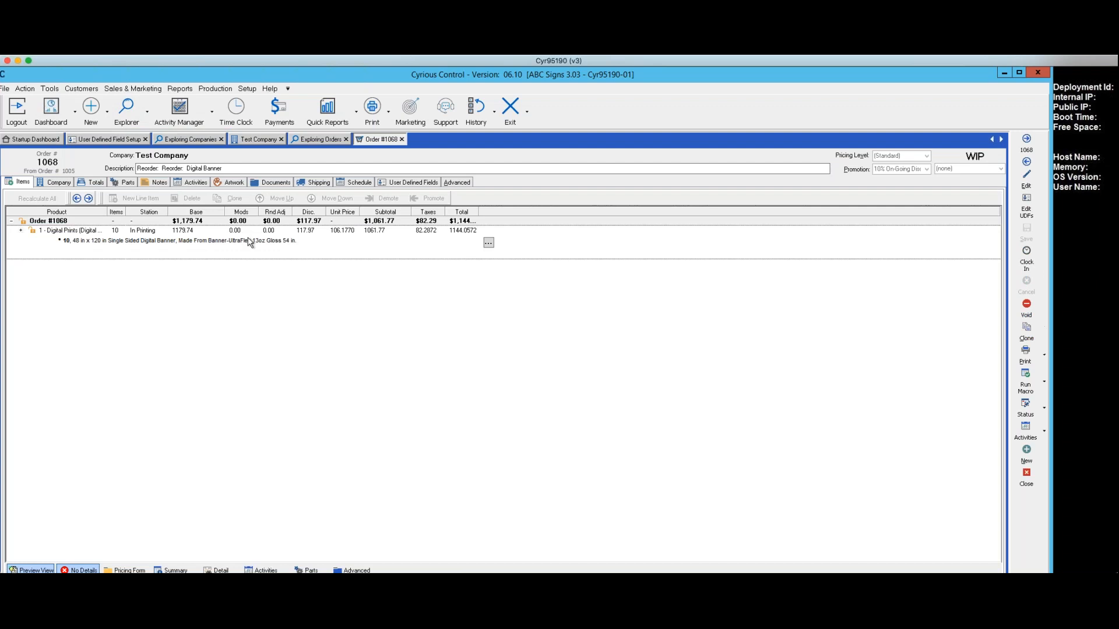
- Examine the order's user defined fields from its advanced options, including the UPS Order Ship Date
click(454, 183)
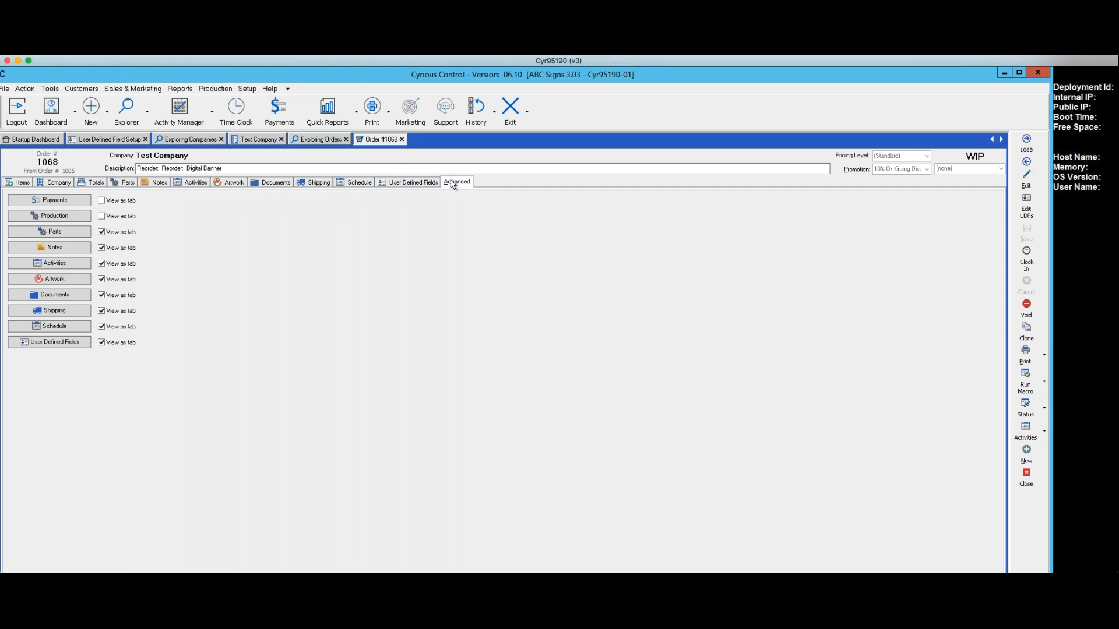
click(47, 341)
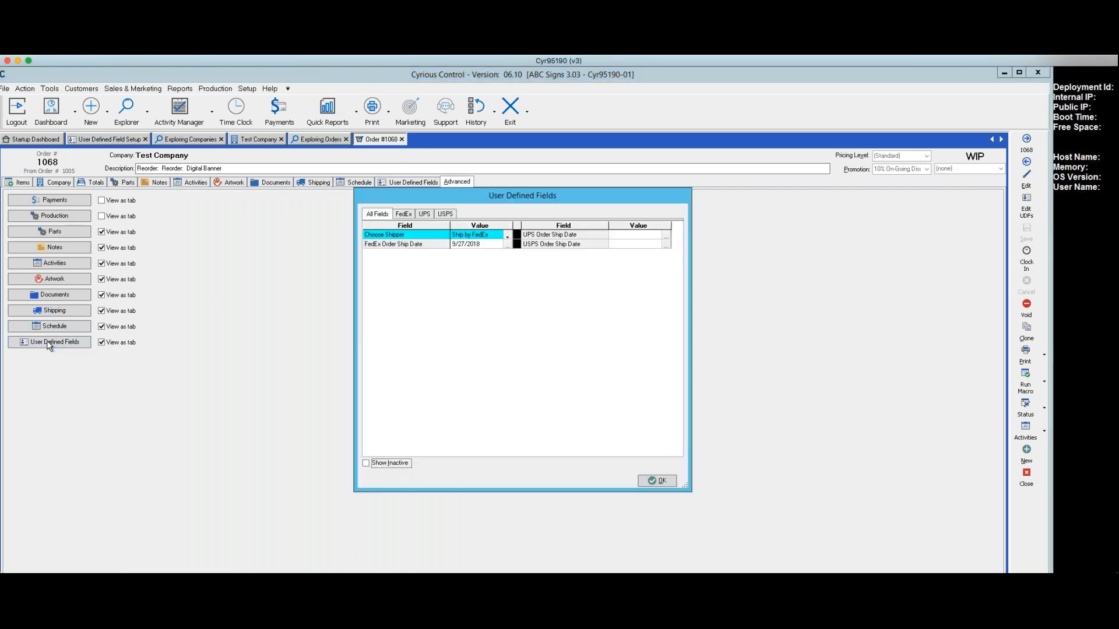
click(380, 217)
click(423, 214)
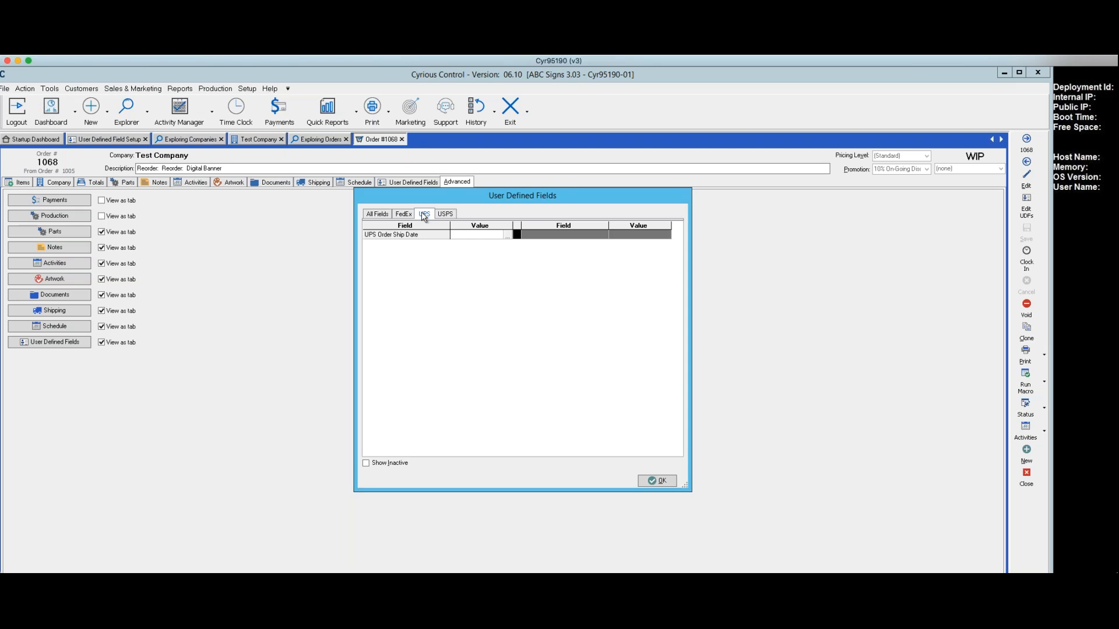
click(508, 235)
click(656, 483)
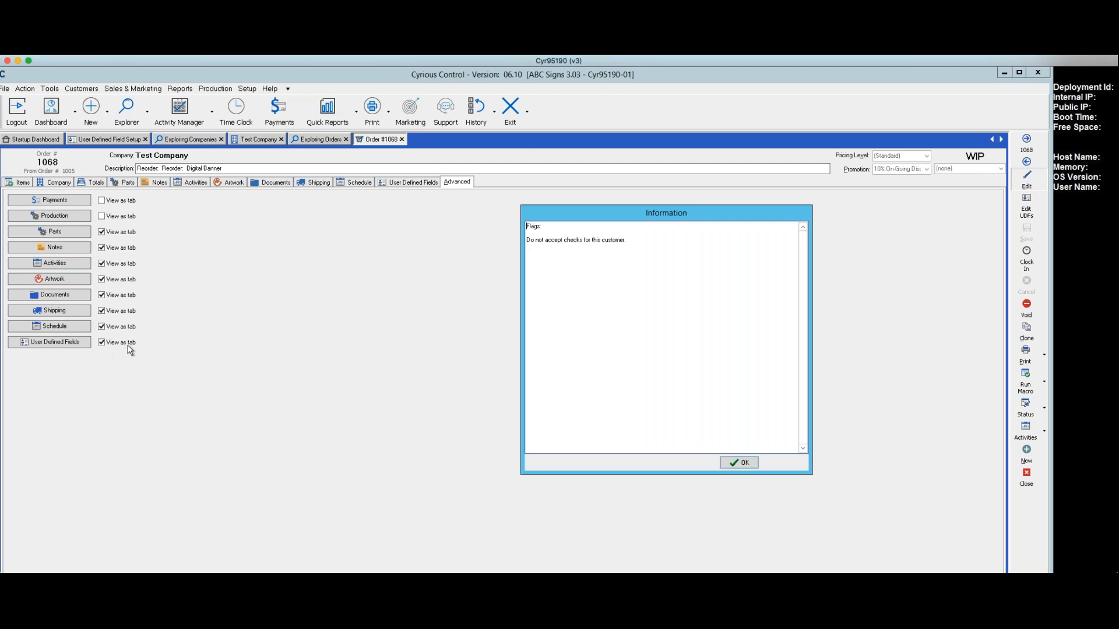
- Edit the Test Company order's user defined fields and enter the UPS Order Ship Date
click(738, 463)
click(30, 326)
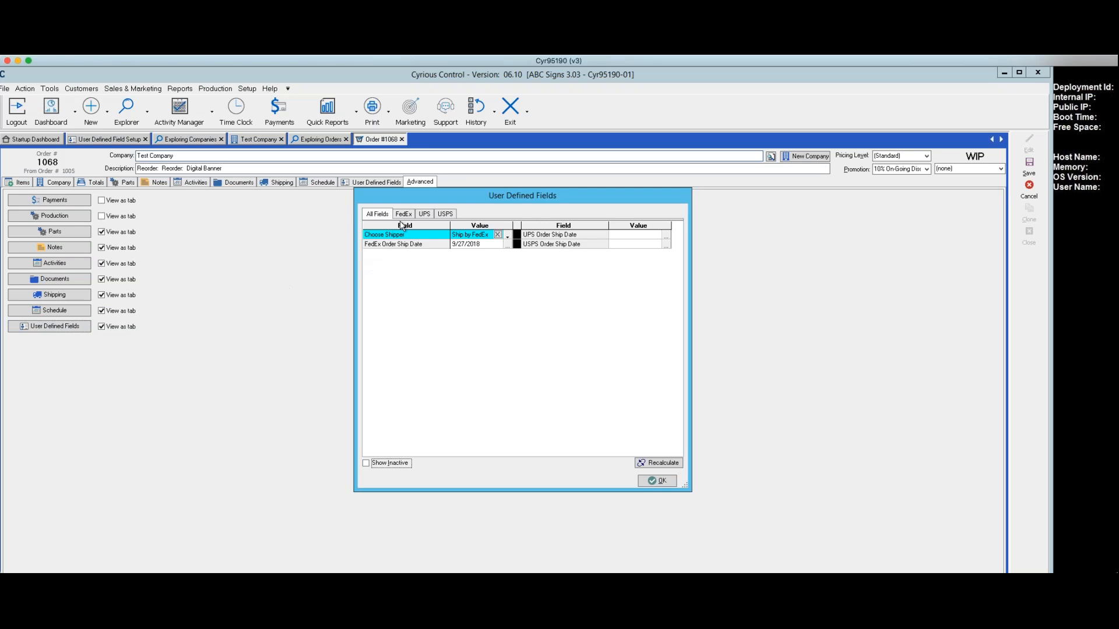
click(425, 215)
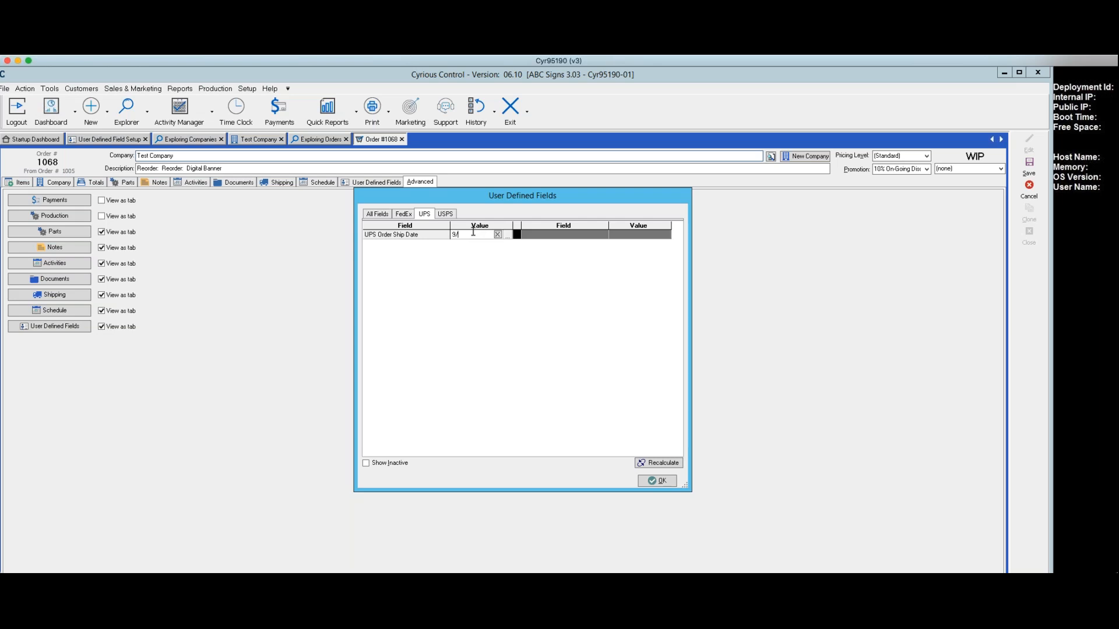
text(18)
click(653, 484)
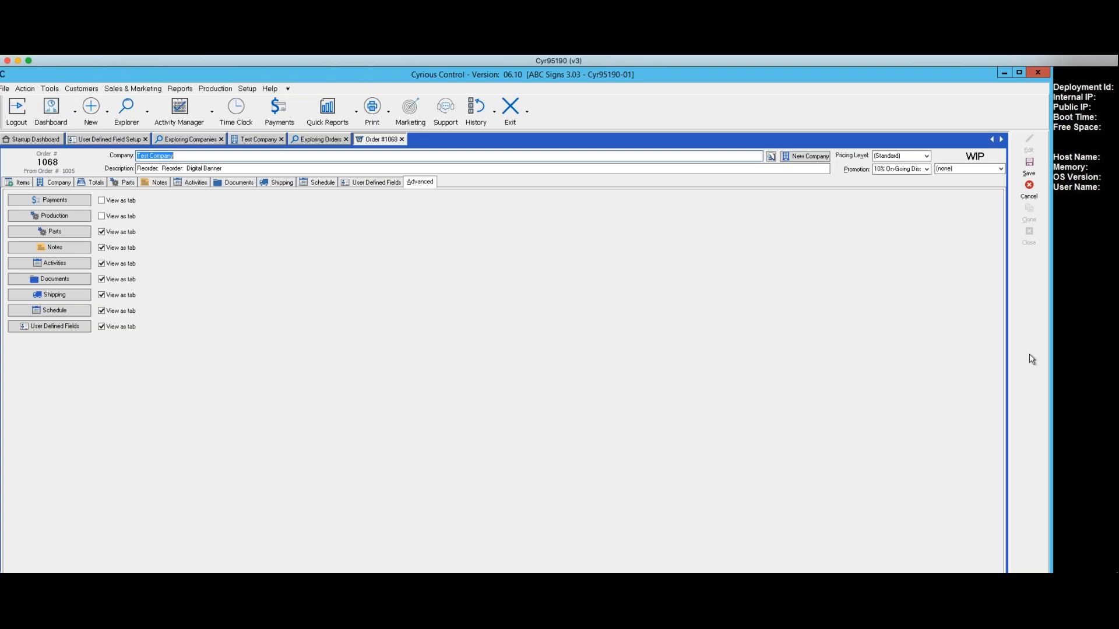
- Save the order with the edit reason "ship date" and the current date and time, then close it and the orders explorer
click(1029, 193)
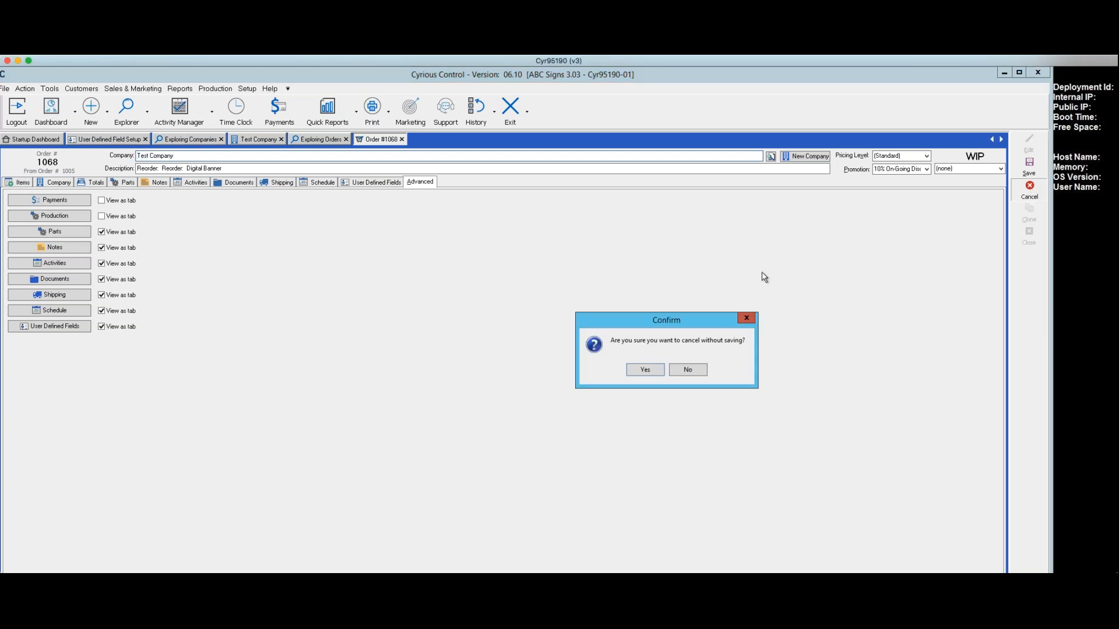
click(677, 370)
click(1029, 167)
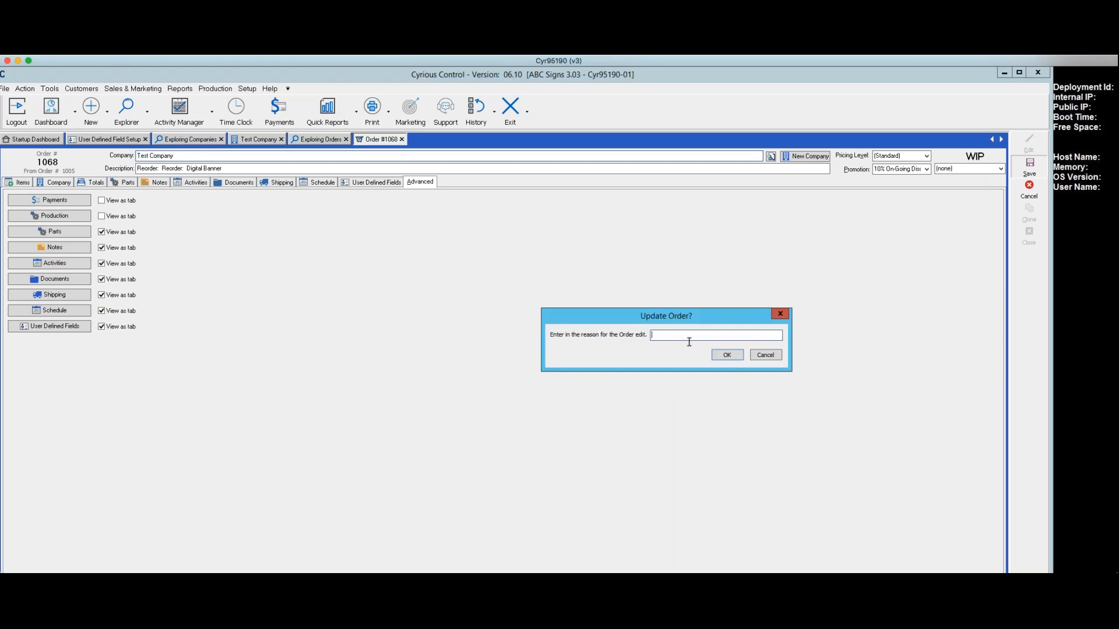
text(ship date)
click(726, 356)
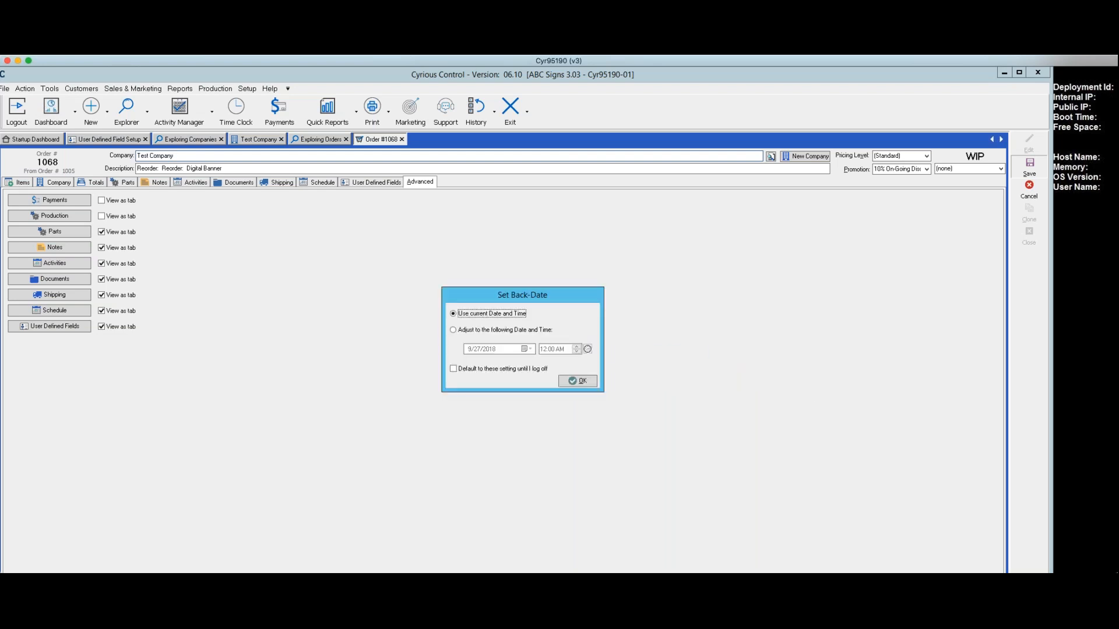
click(575, 380)
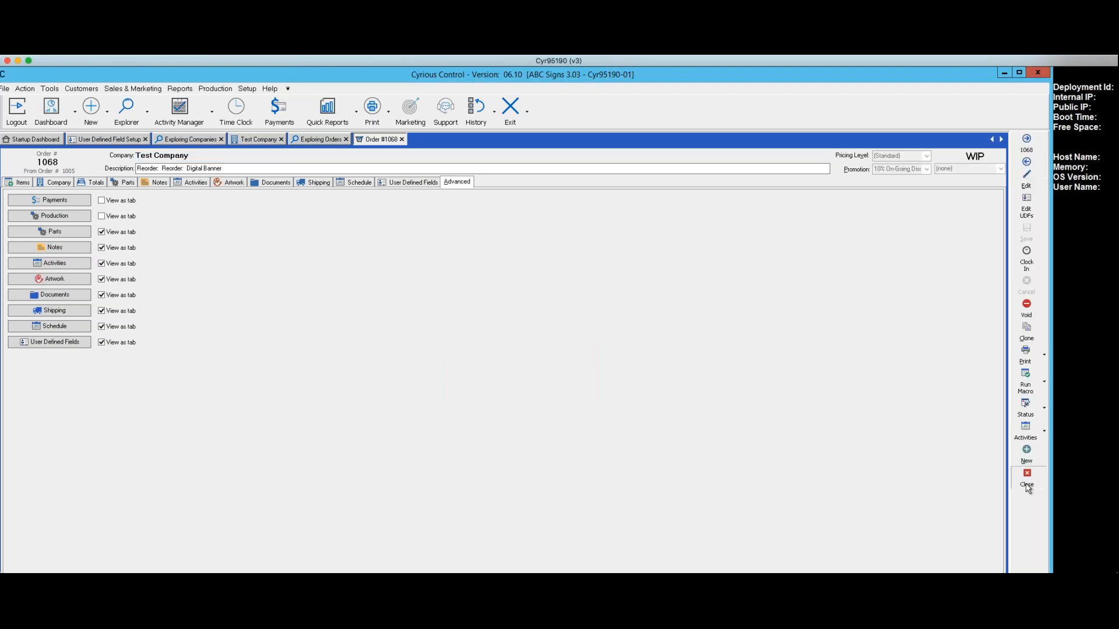
click(1027, 484)
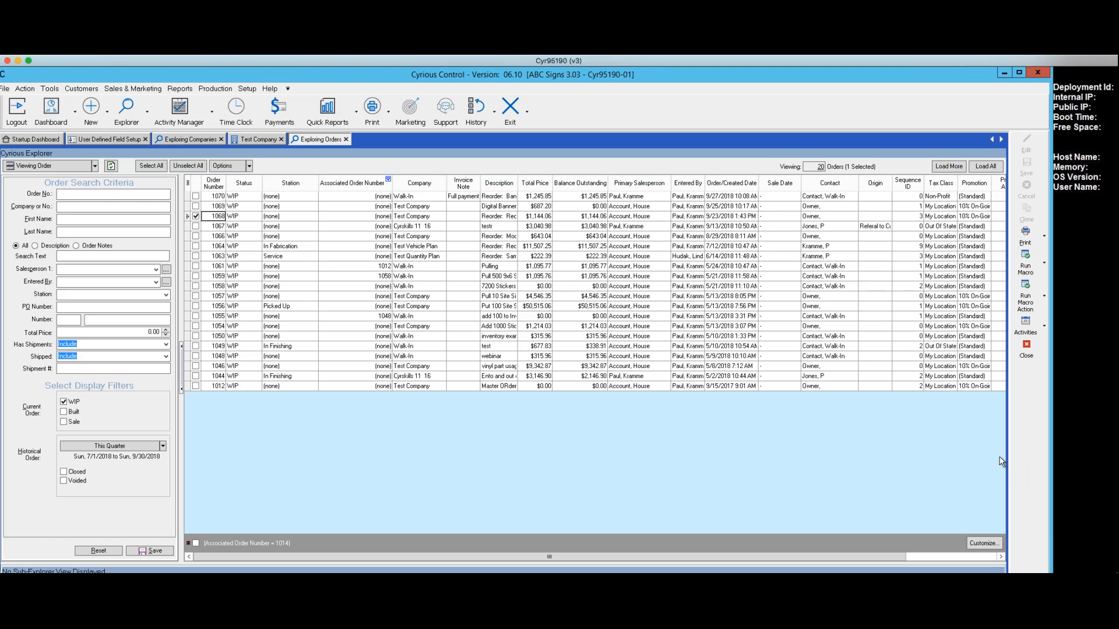
click(1026, 349)
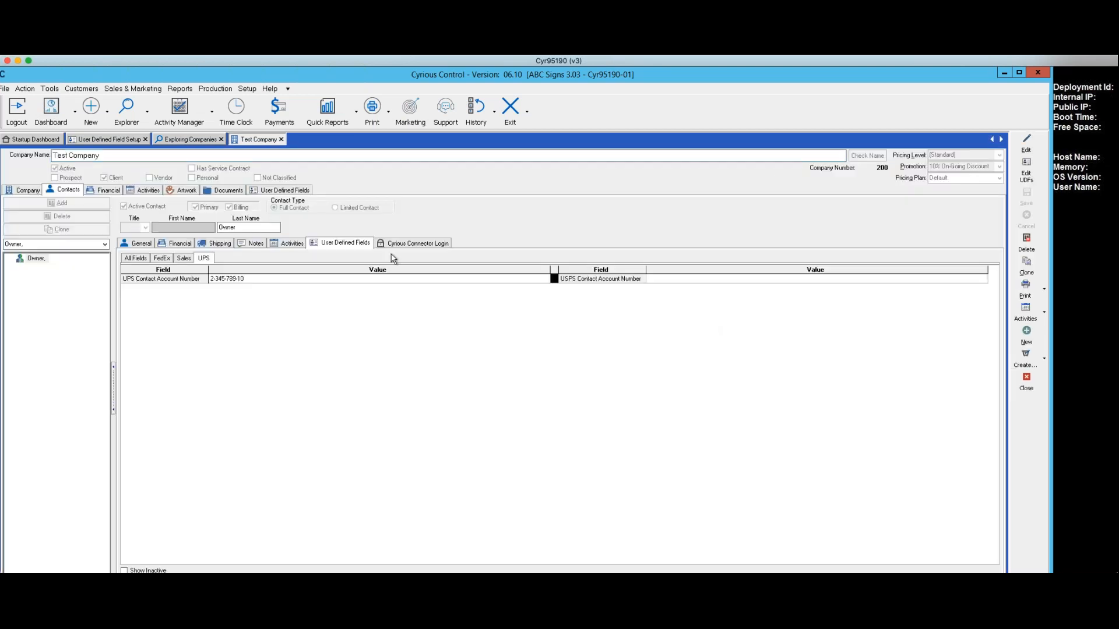
- Examine the Sales user defined fields of Test Company and its contact, covering Decision Maker and Role In Decision
click(32, 190)
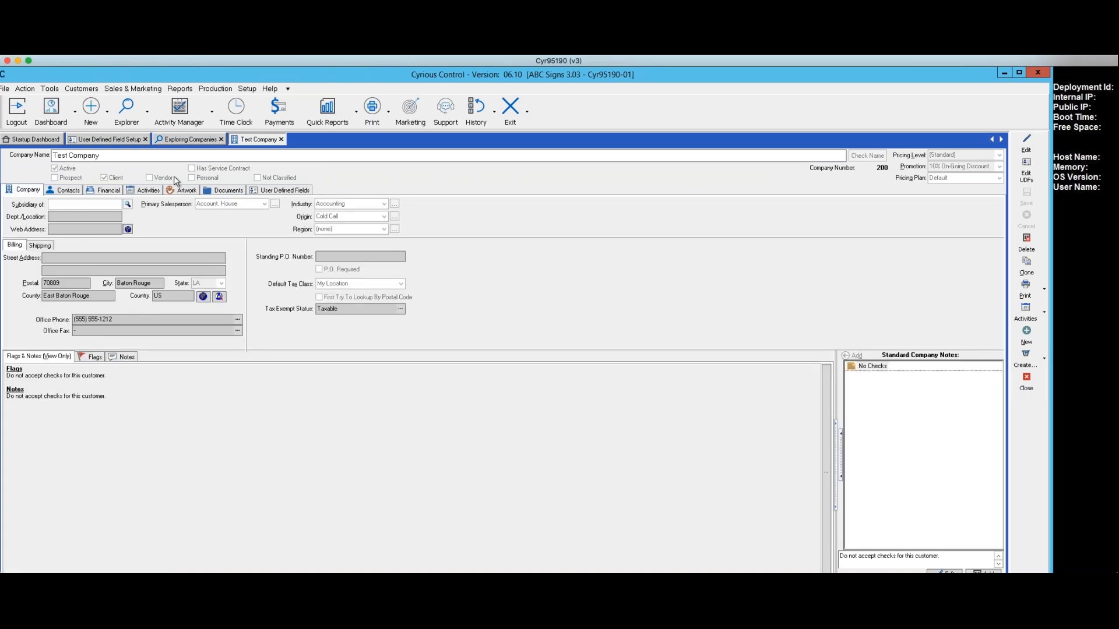
click(279, 191)
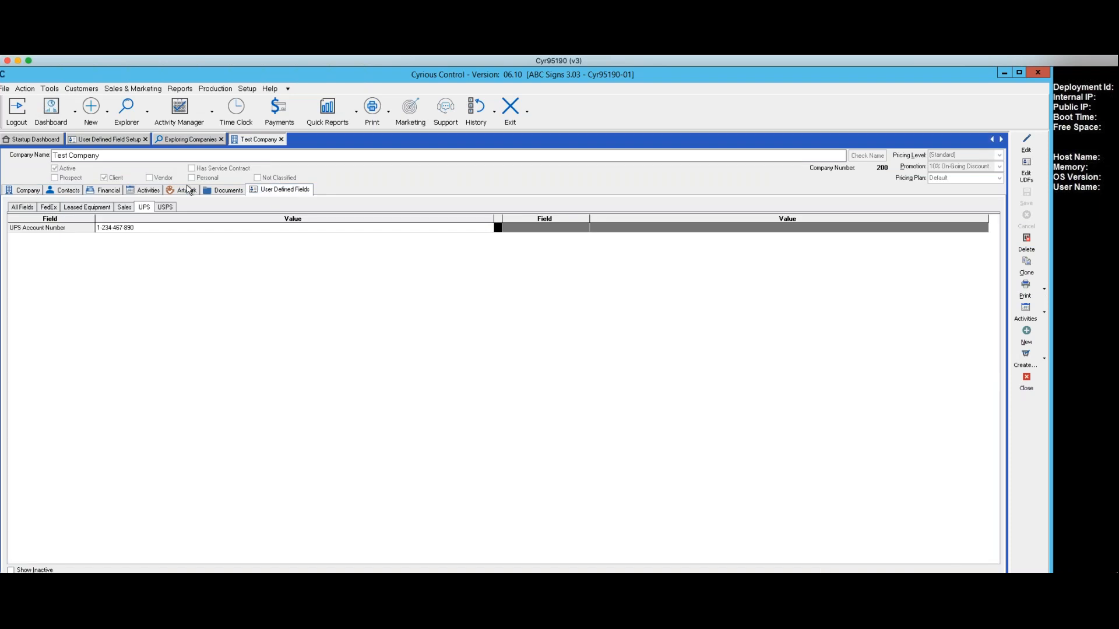
click(122, 207)
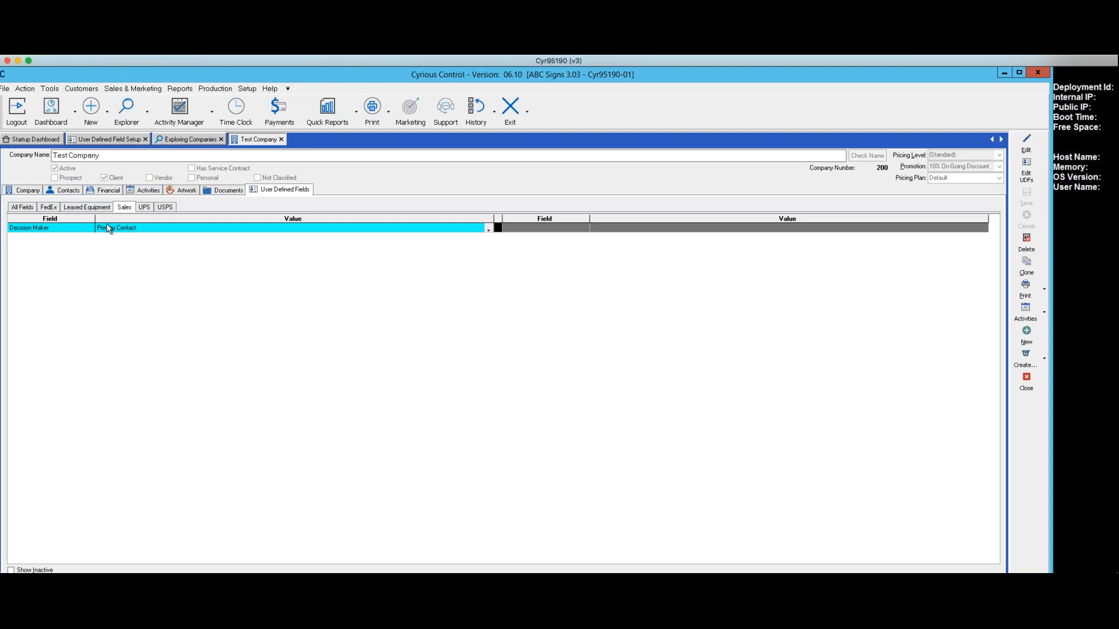
click(64, 192)
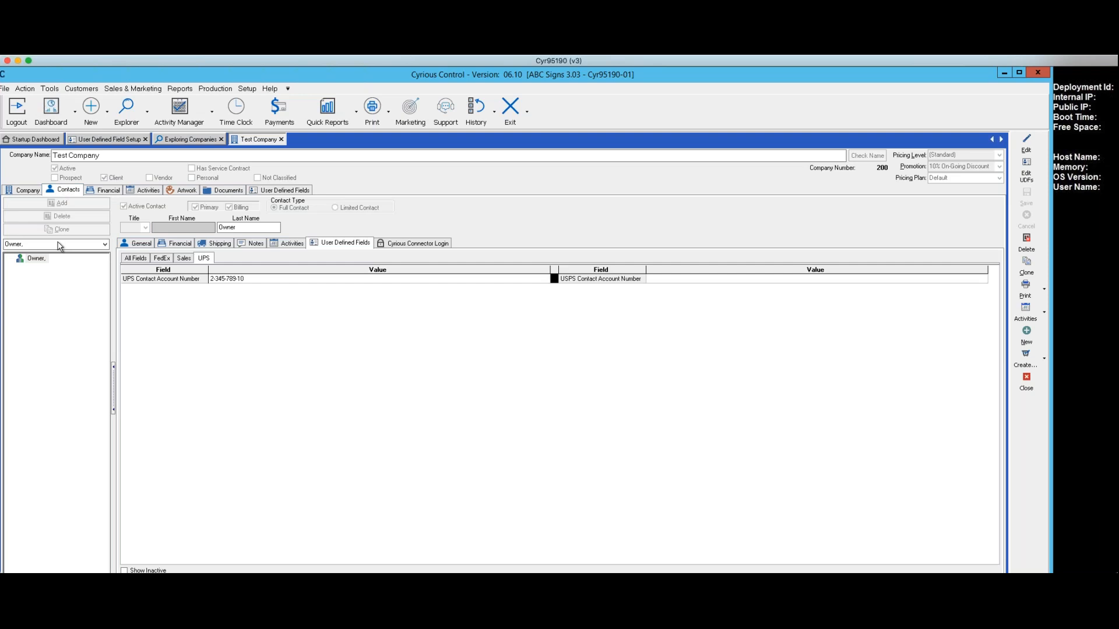
click(36, 259)
click(351, 247)
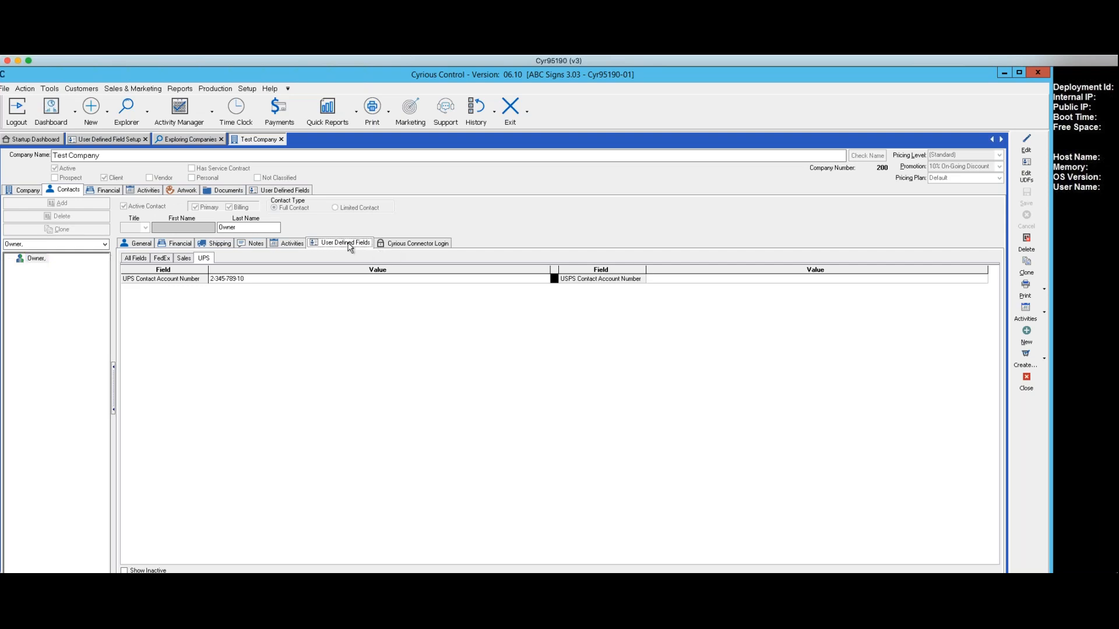
click(184, 258)
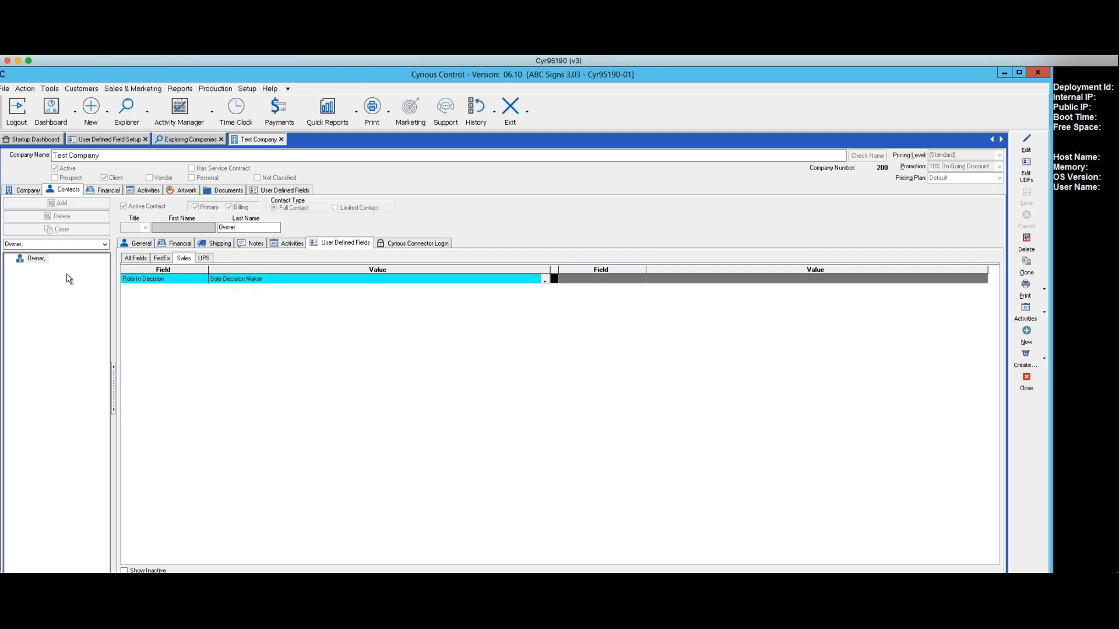
click(46, 262)
- Close the Test Company record, the companies explorer and the user defined field setup
click(1022, 387)
click(1025, 327)
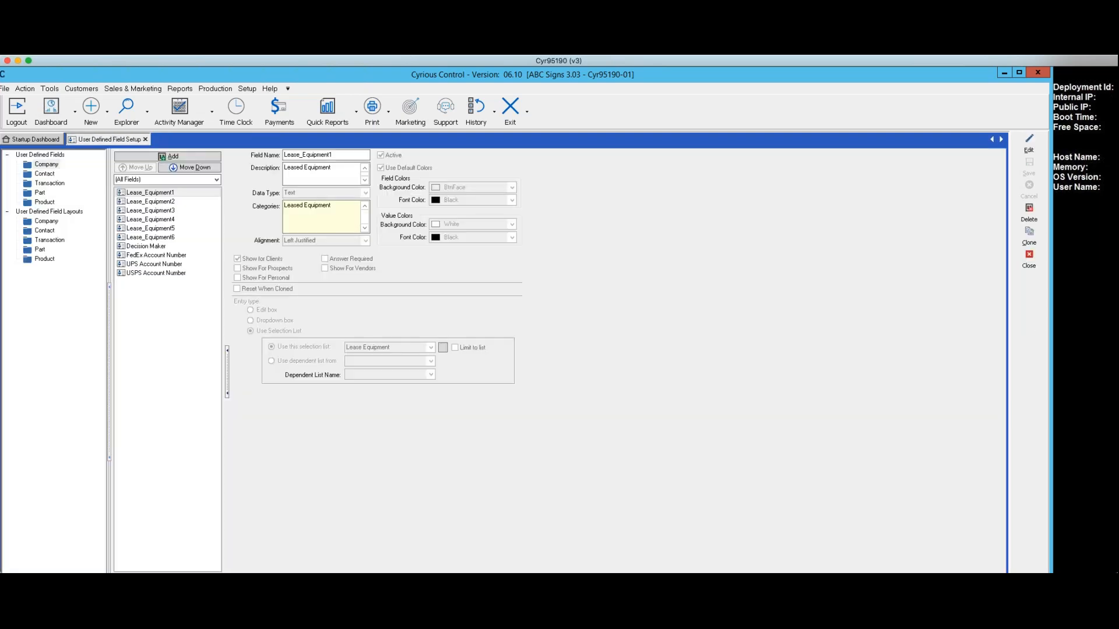
click(1029, 259)
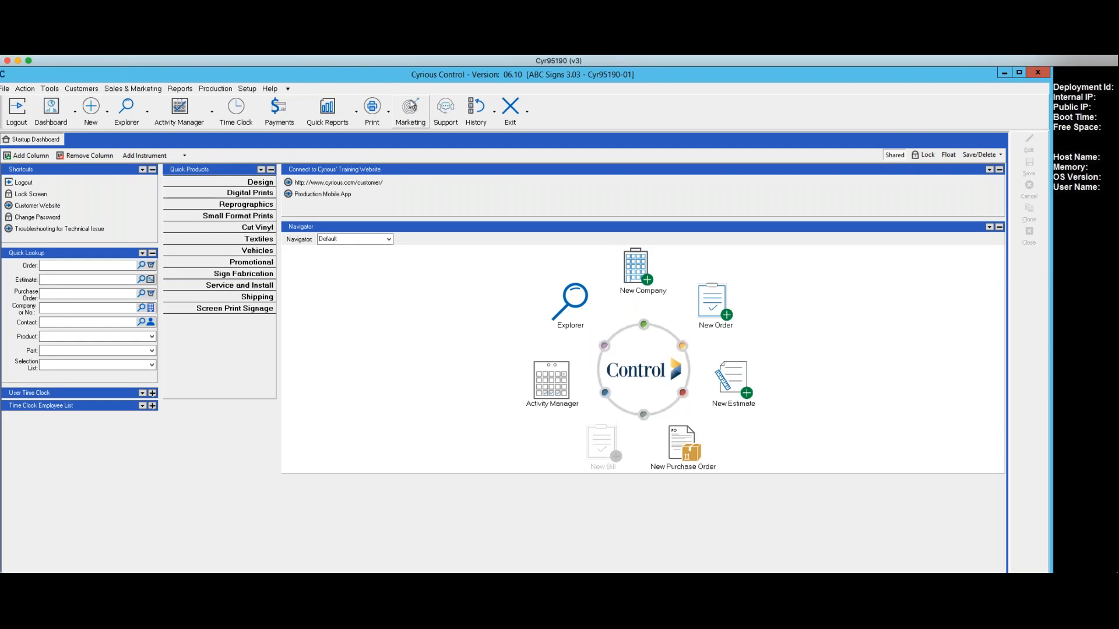
- Open the user defined field setup and show the settings of the company field Decision Maker
click(248, 89)
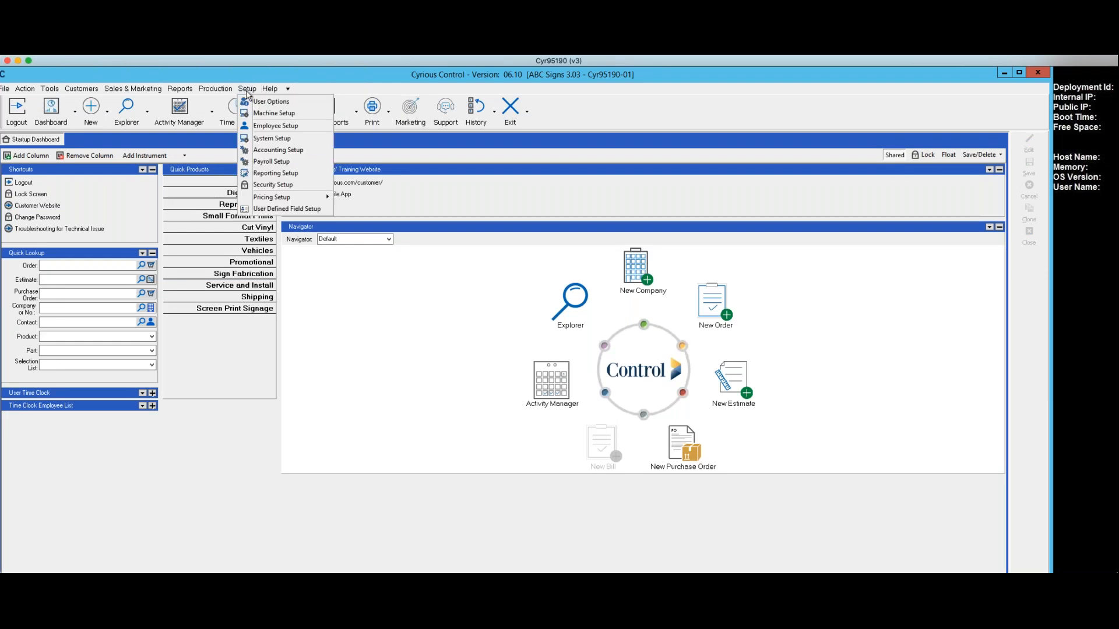
click(265, 211)
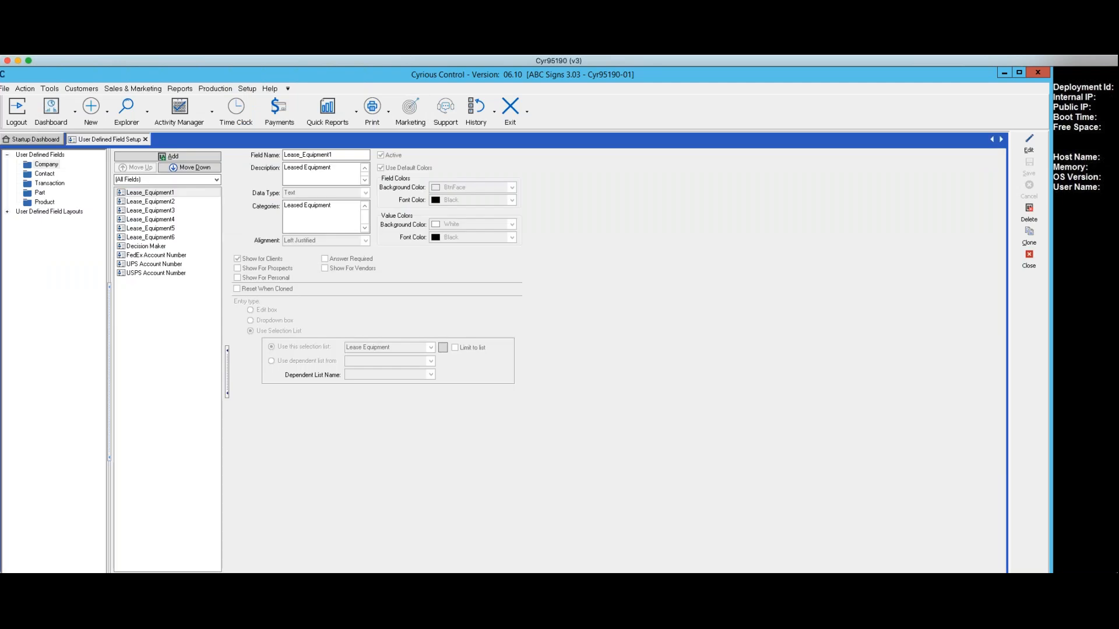
click(47, 165)
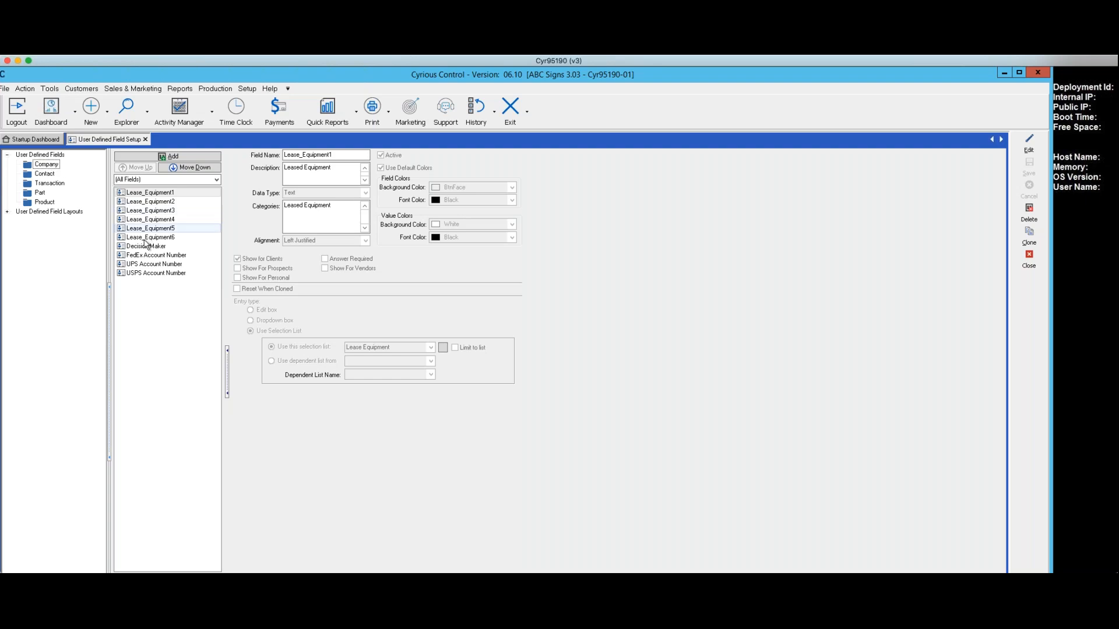
click(144, 247)
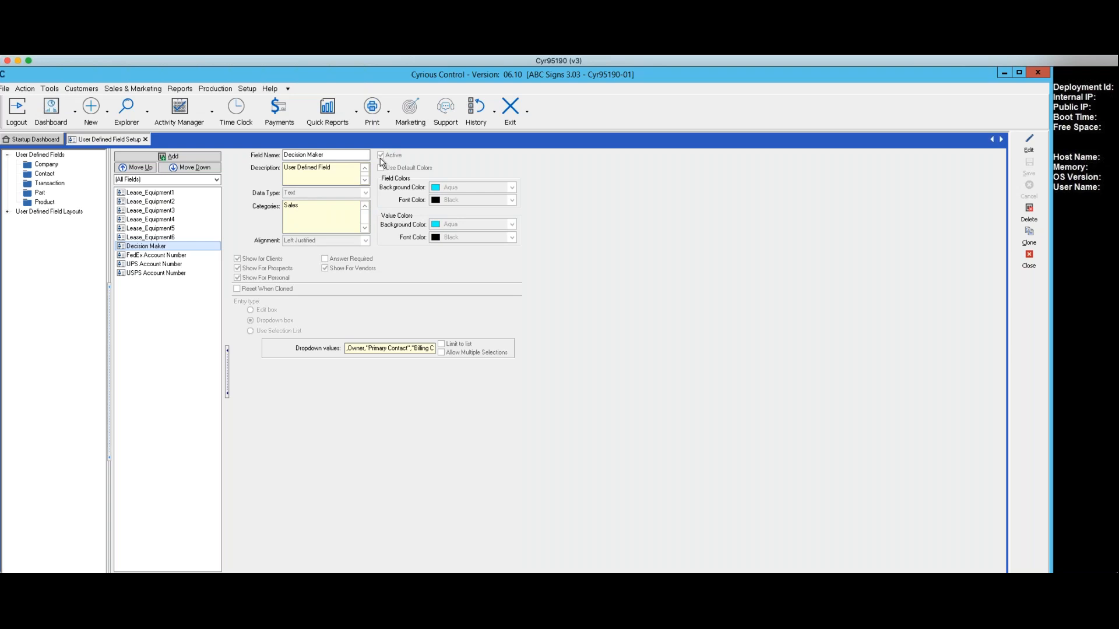
- Examine the Decision Maker field's dropdown values in edit mode and cancel the edit without saving
click(382, 156)
click(382, 156)
click(1028, 144)
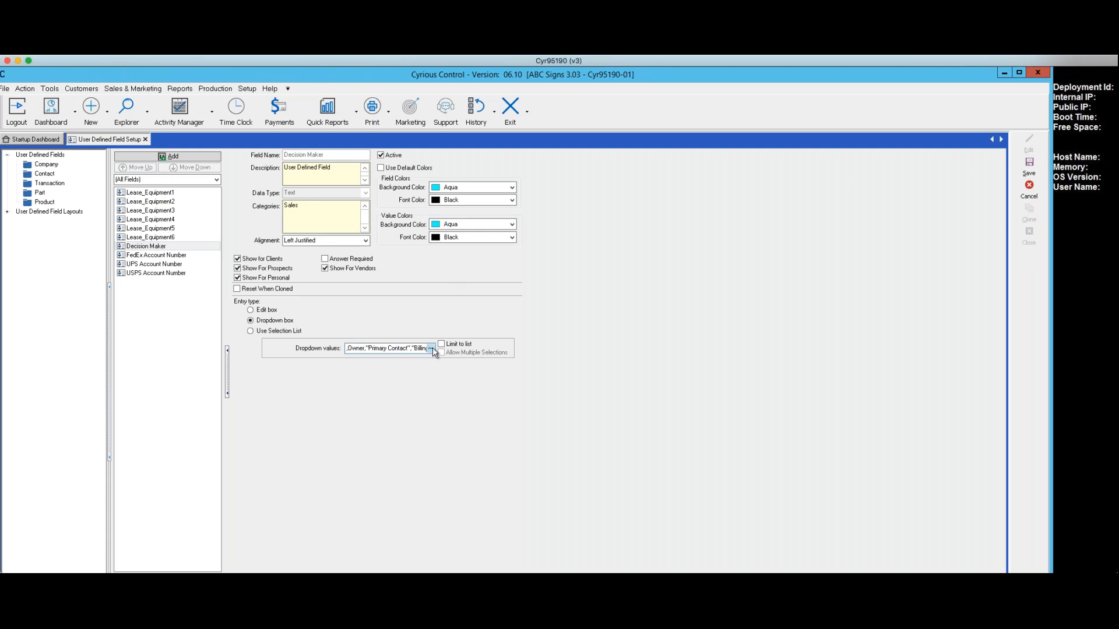
click(431, 348)
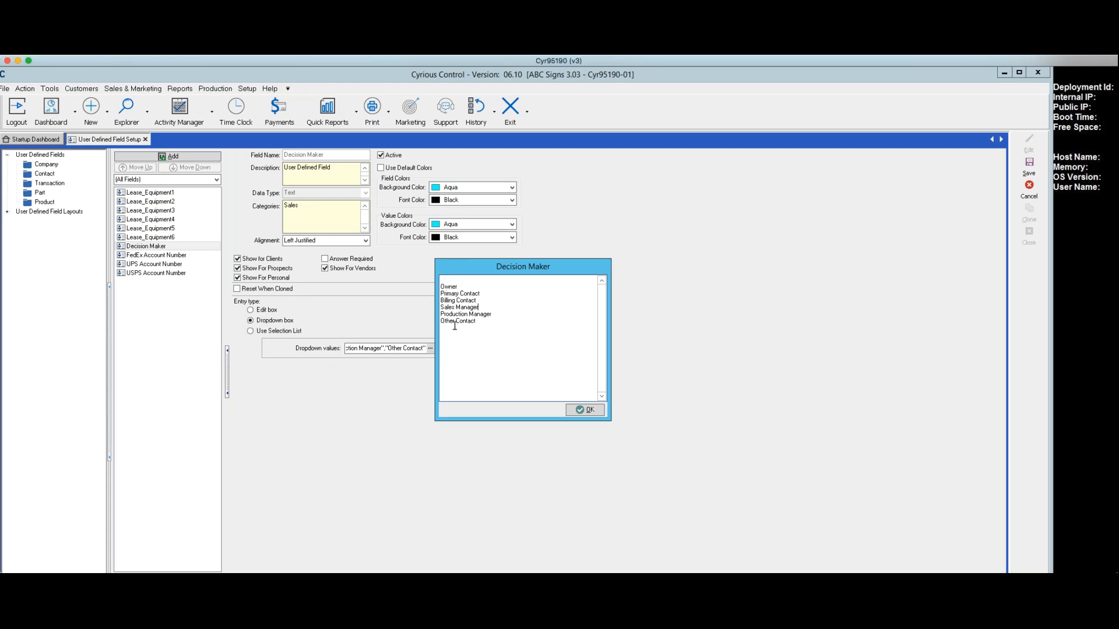
click(585, 410)
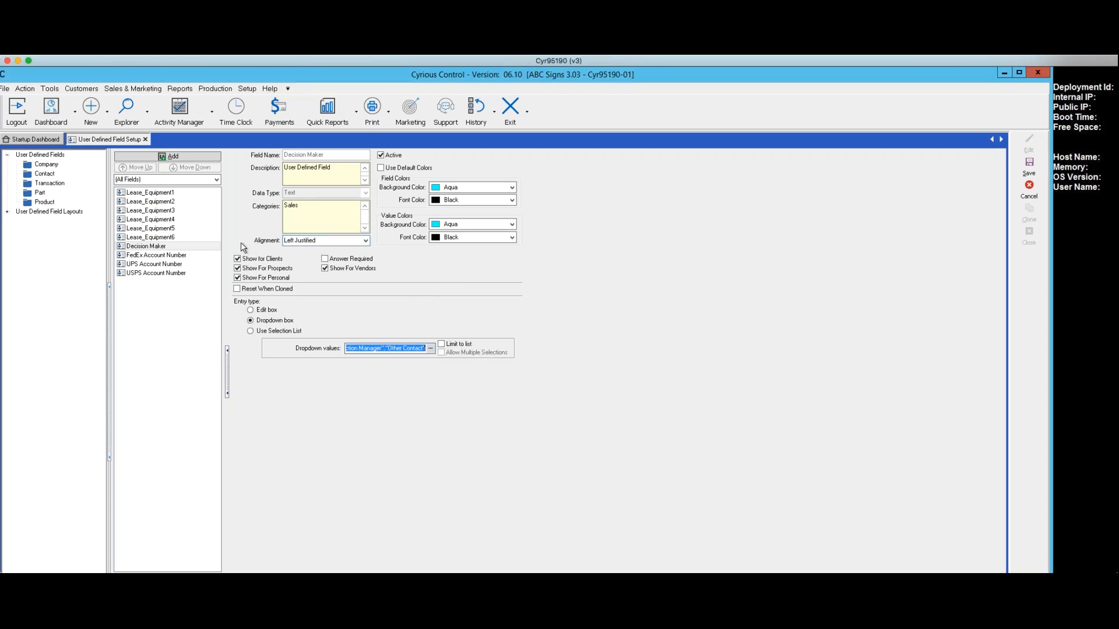
click(178, 258)
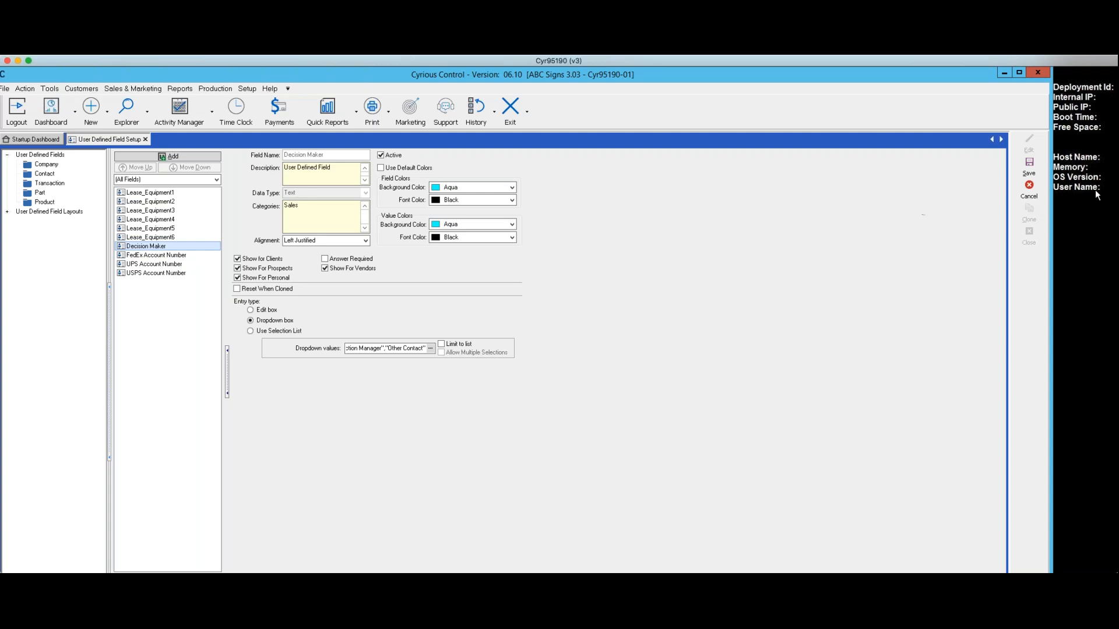
click(1029, 189)
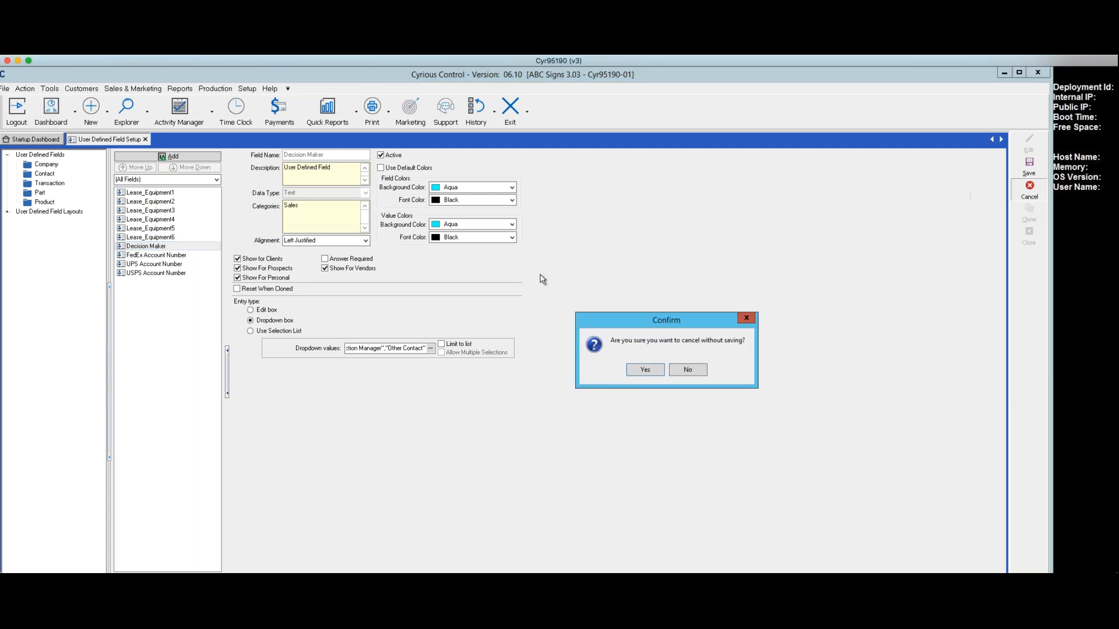
click(637, 371)
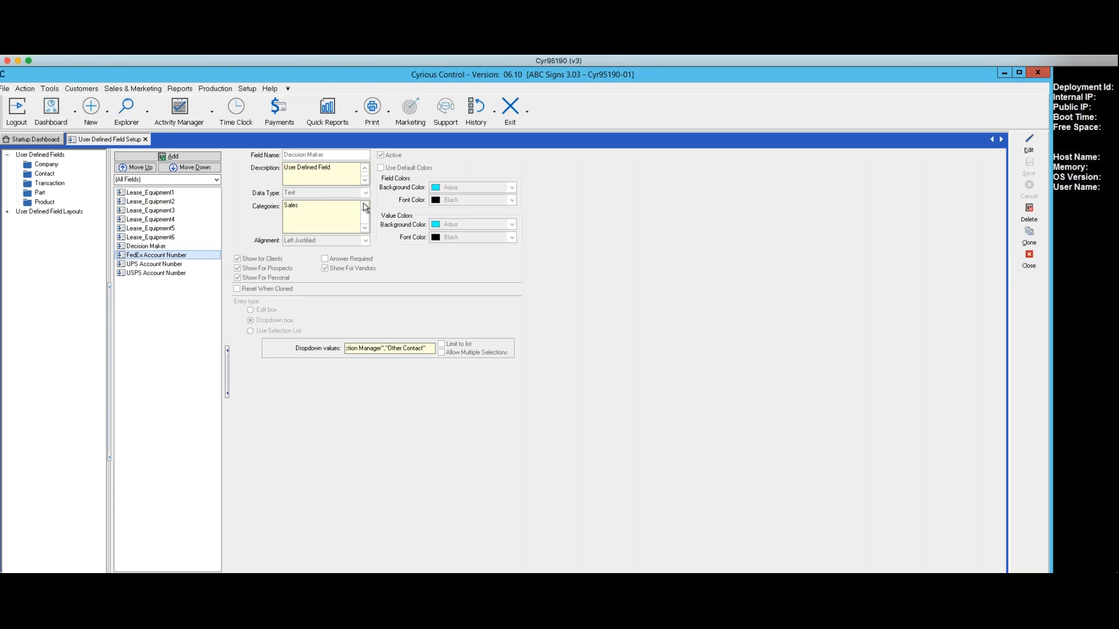
- Reopen the user defined field setup and examine the company fields FedEx, UPS and USPS Account Number
click(1029, 257)
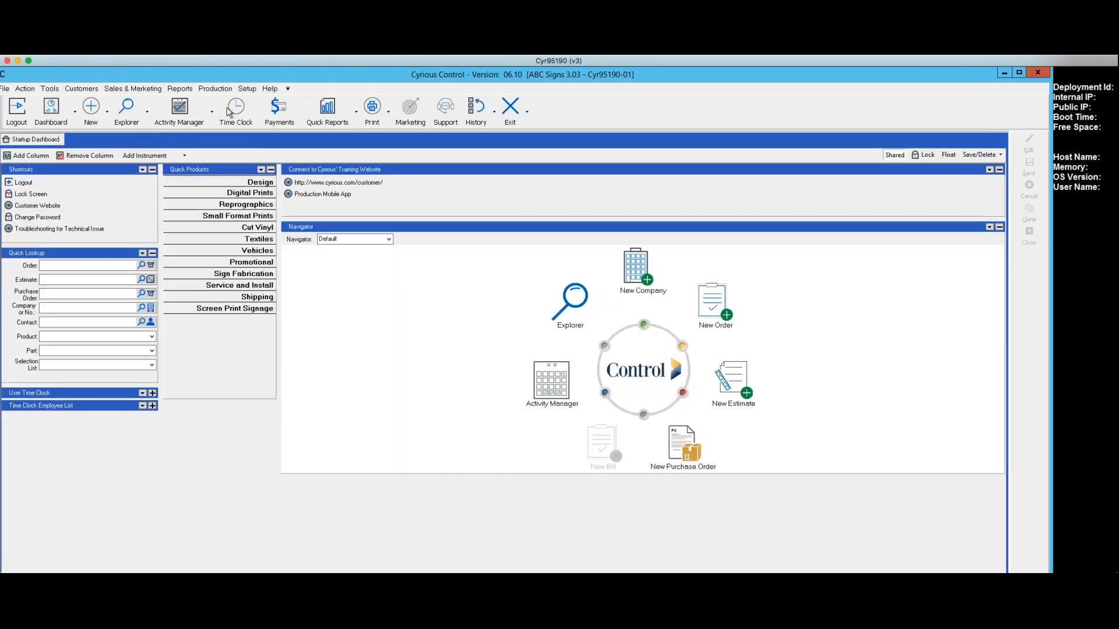
click(247, 90)
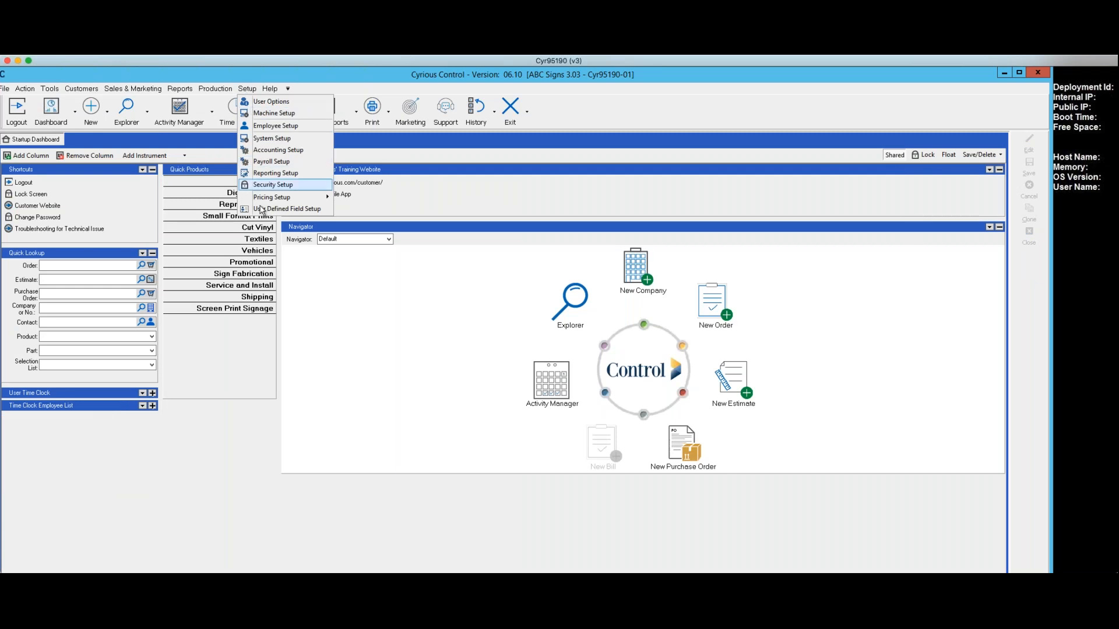
click(261, 209)
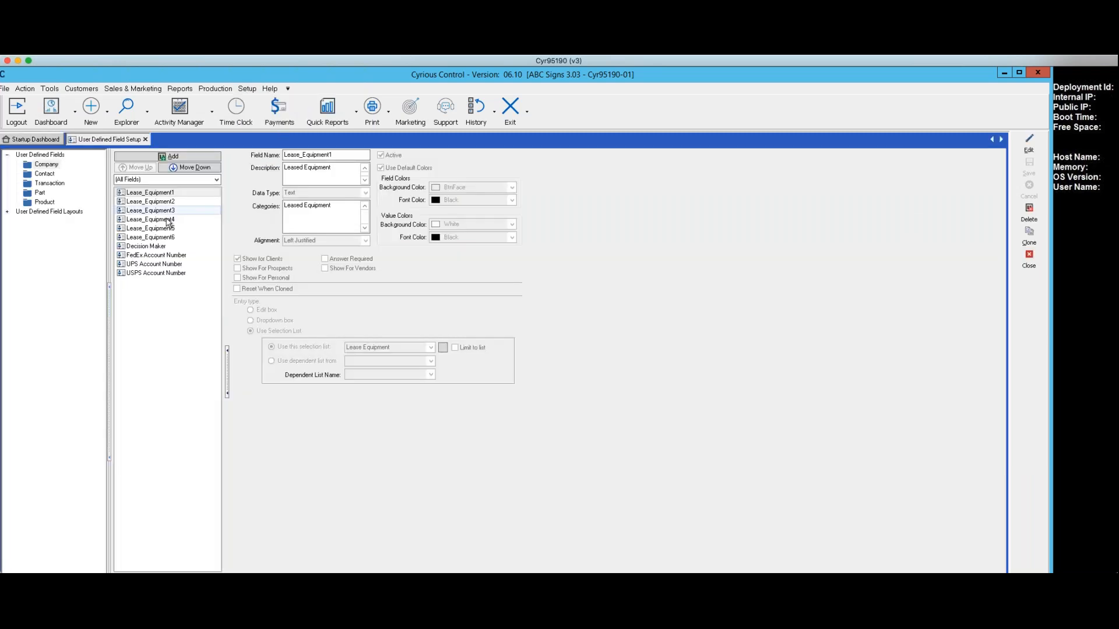
click(143, 255)
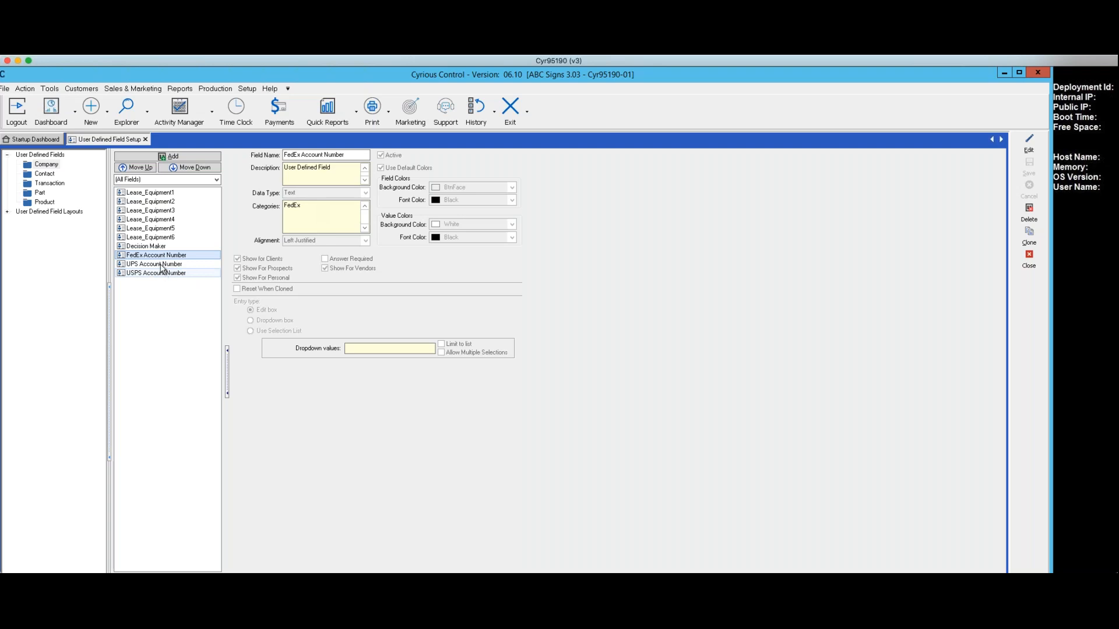
click(161, 265)
click(161, 274)
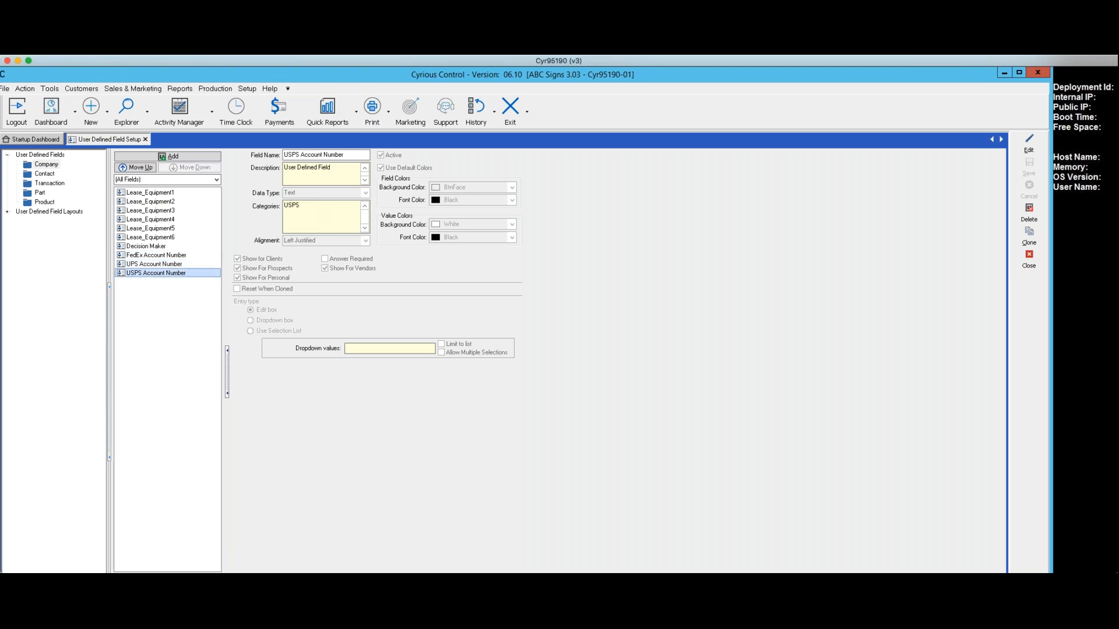
- Examine the dropdown values of the contact field Role In Decision in edit mode and cancel the edit without saving
click(30, 176)
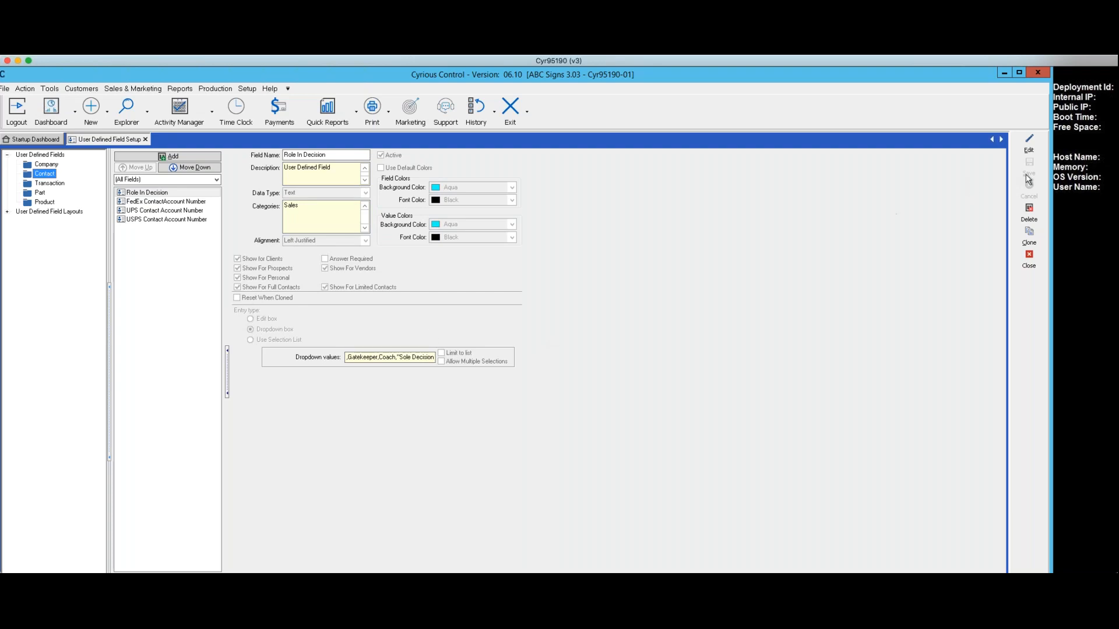
click(1029, 143)
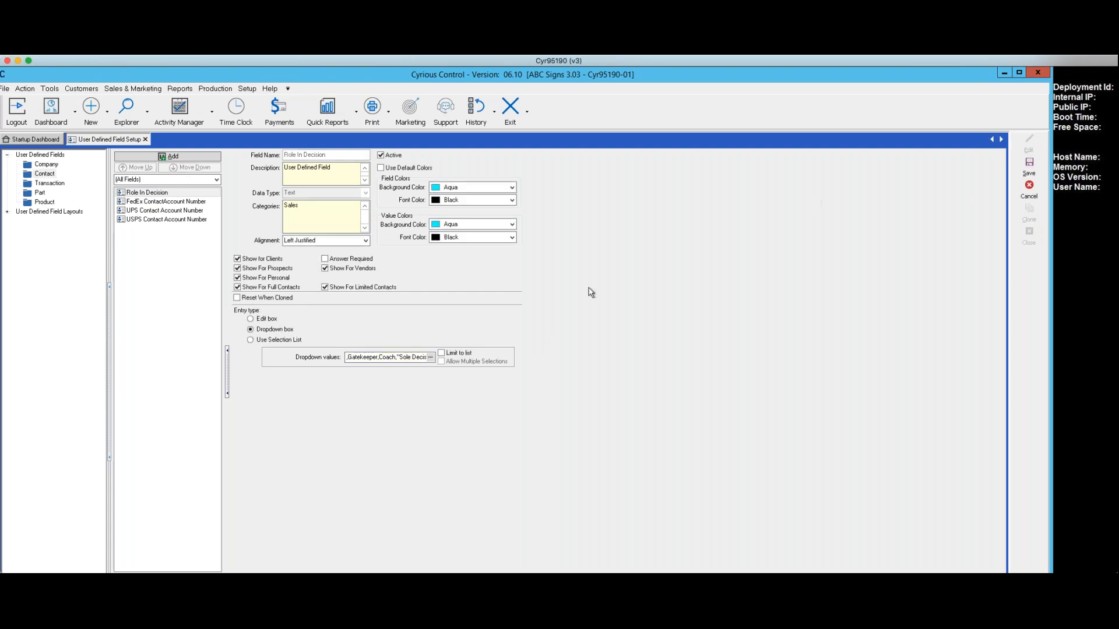
click(432, 358)
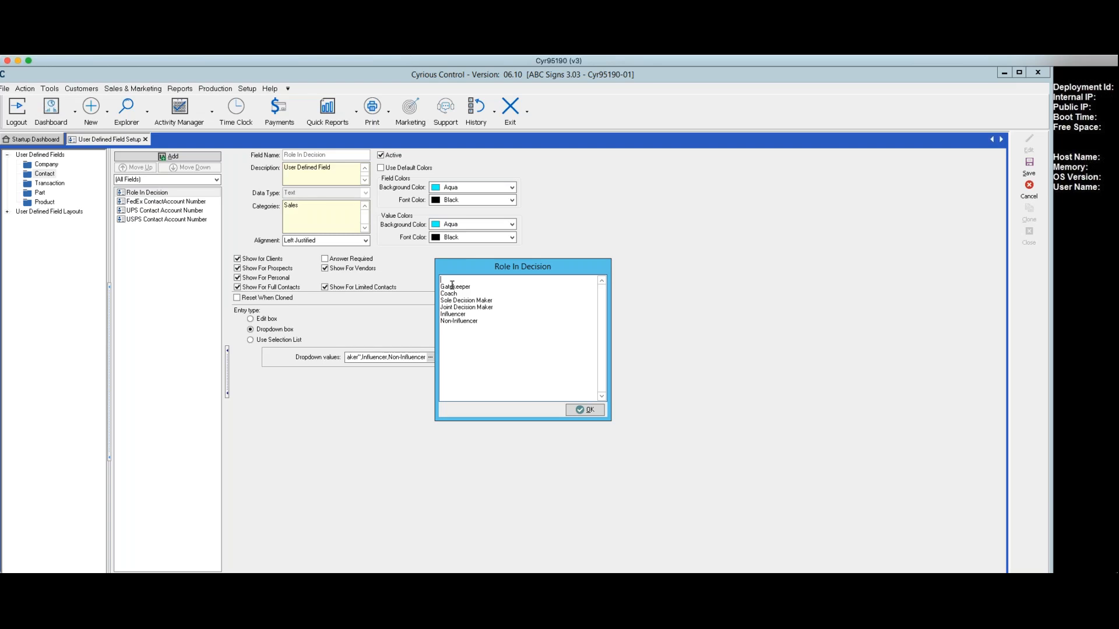
click(581, 410)
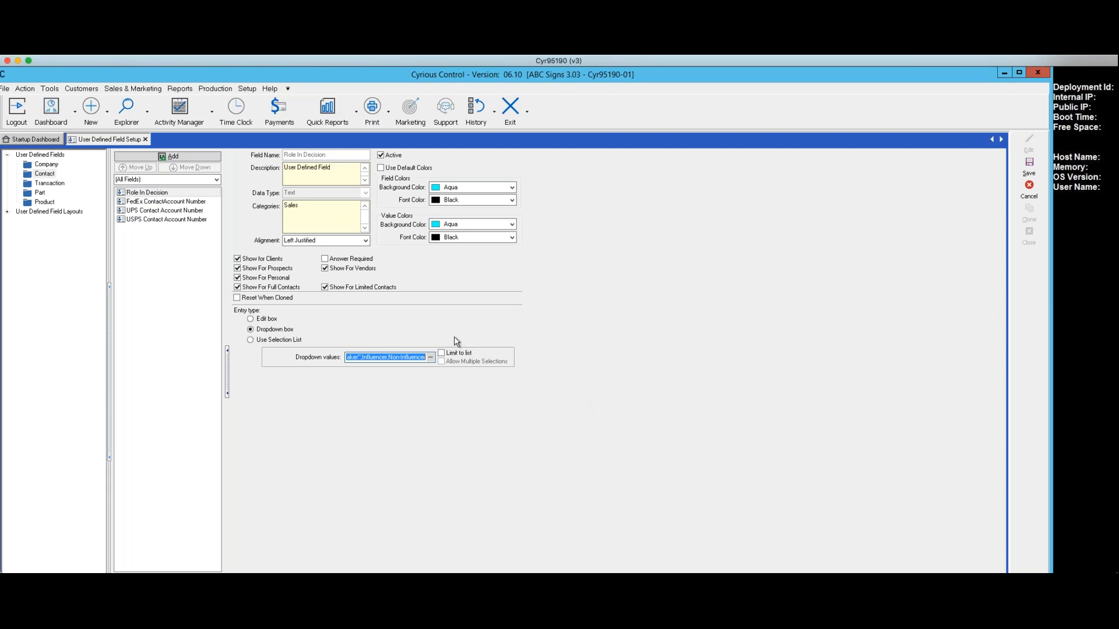
click(46, 183)
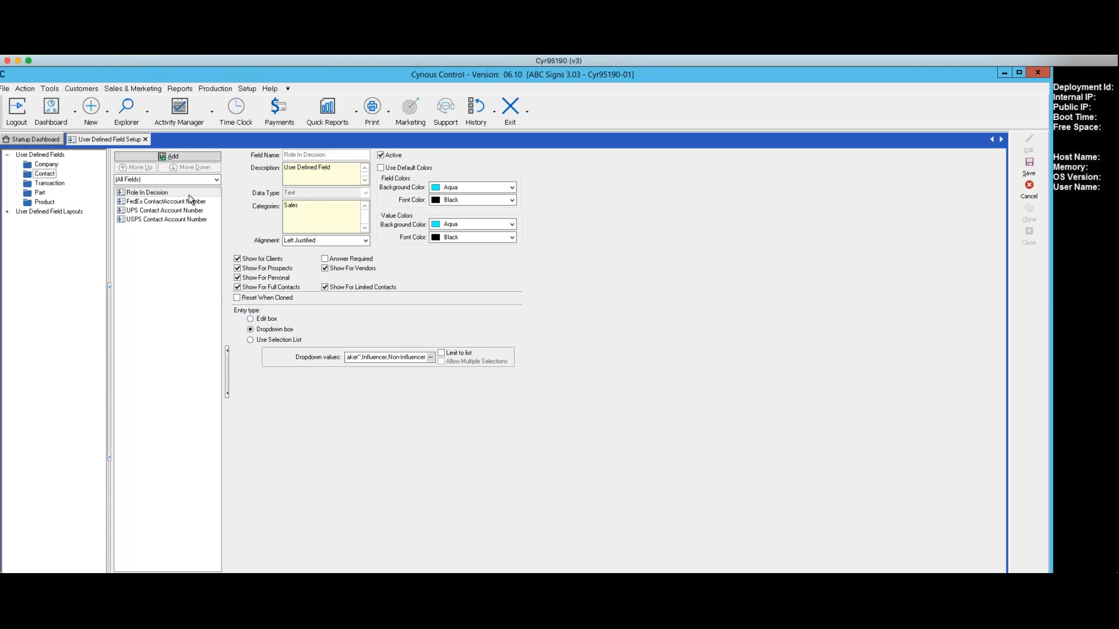
click(1024, 194)
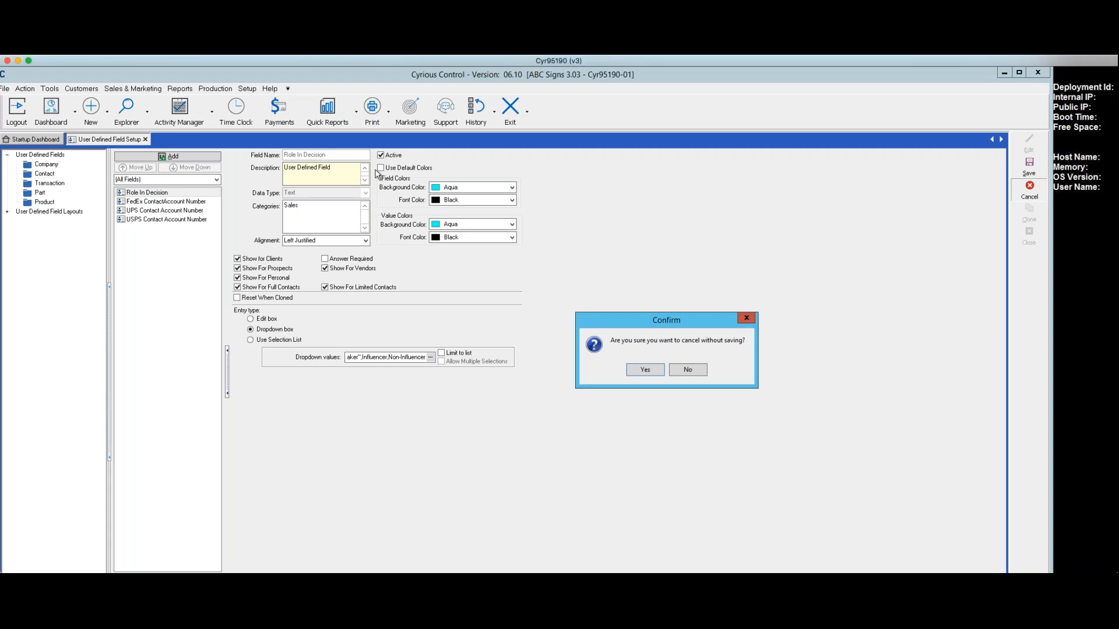
click(645, 369)
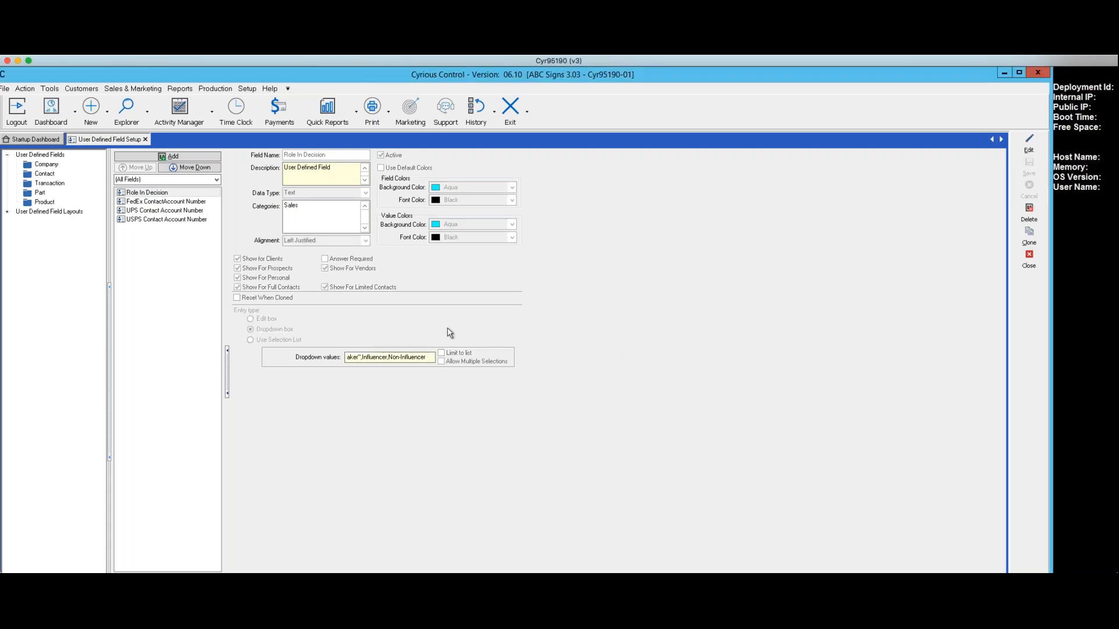
- Examine the transaction fields Choose Shipper and FedEx, UPS and USPS Order Ship Date, including their categories
click(54, 185)
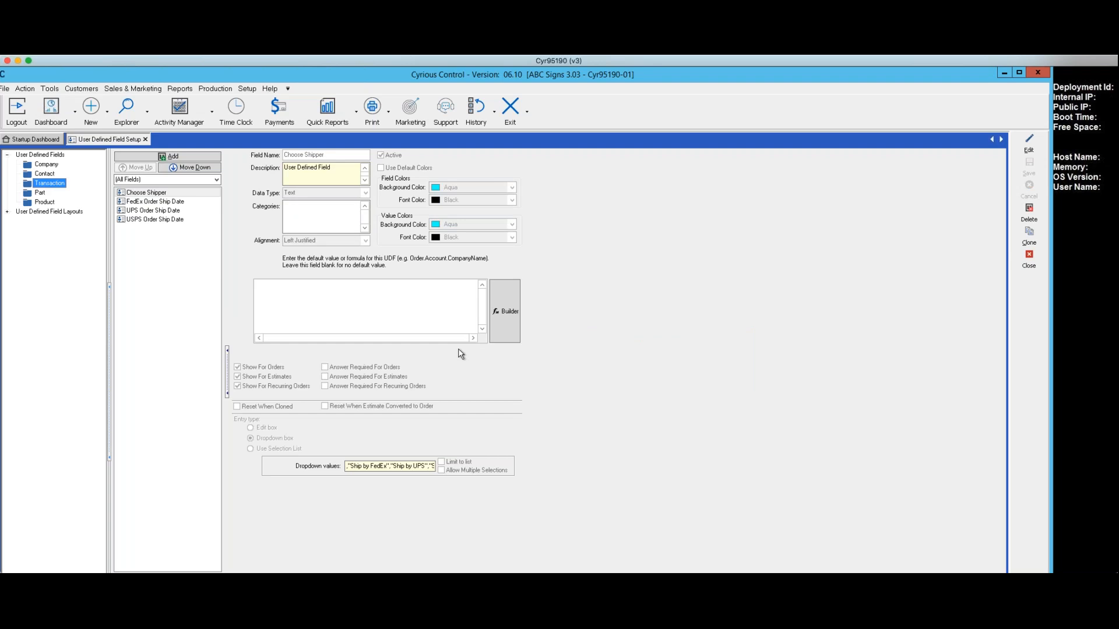
click(140, 194)
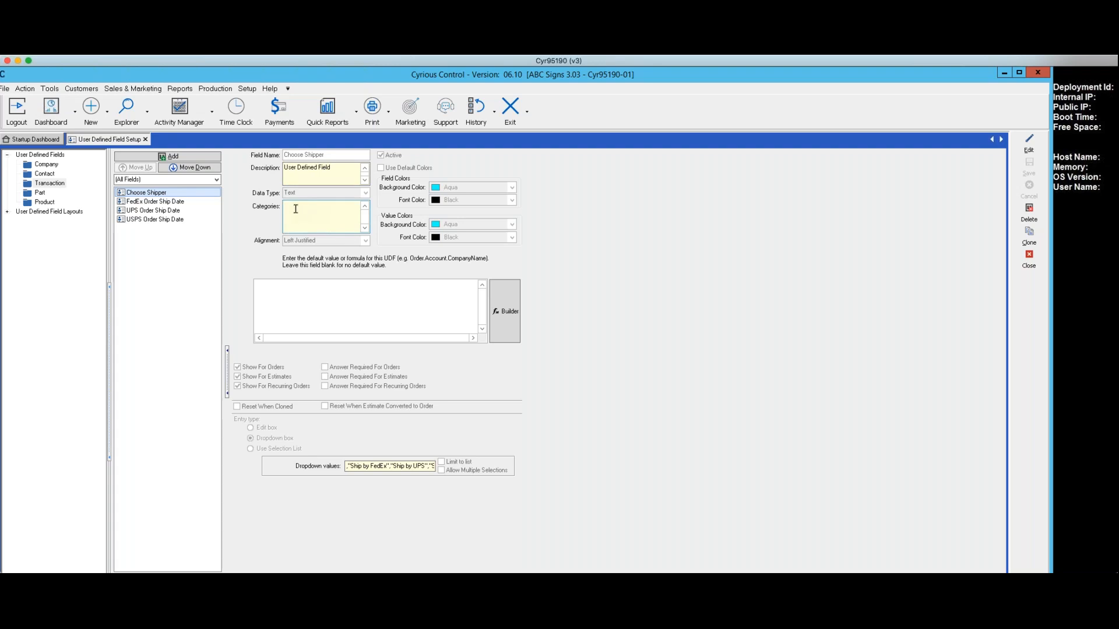
click(178, 202)
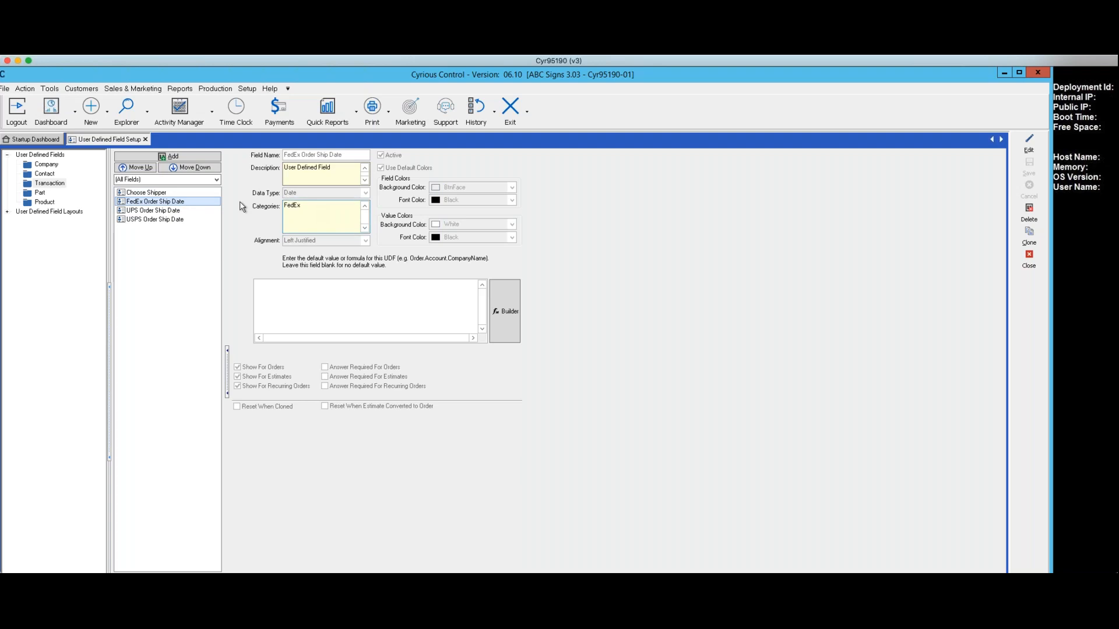
click(178, 211)
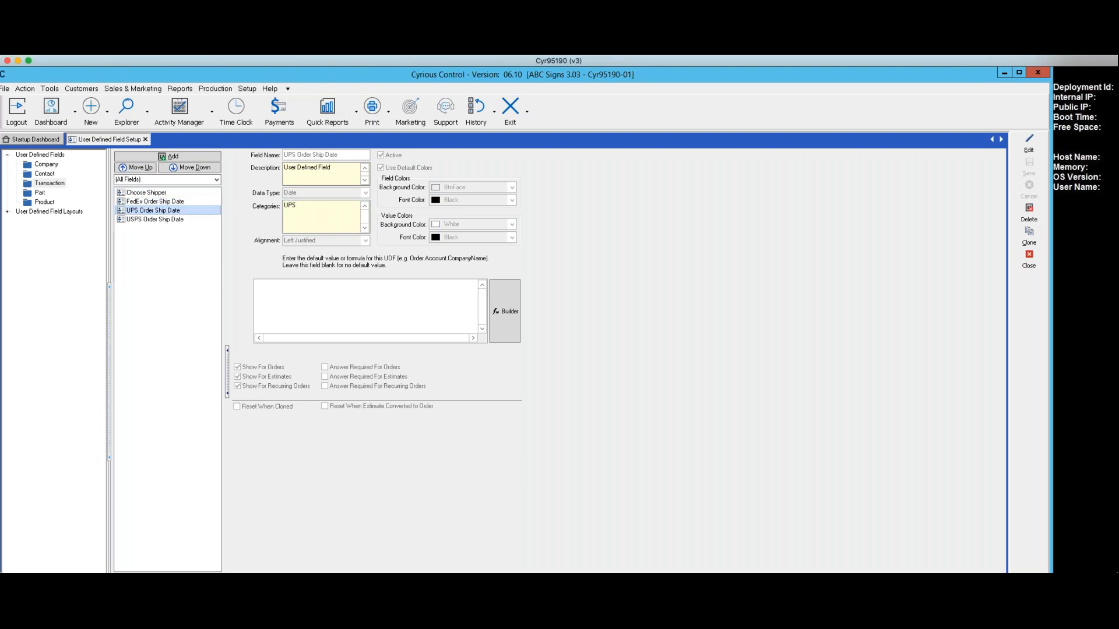
click(175, 220)
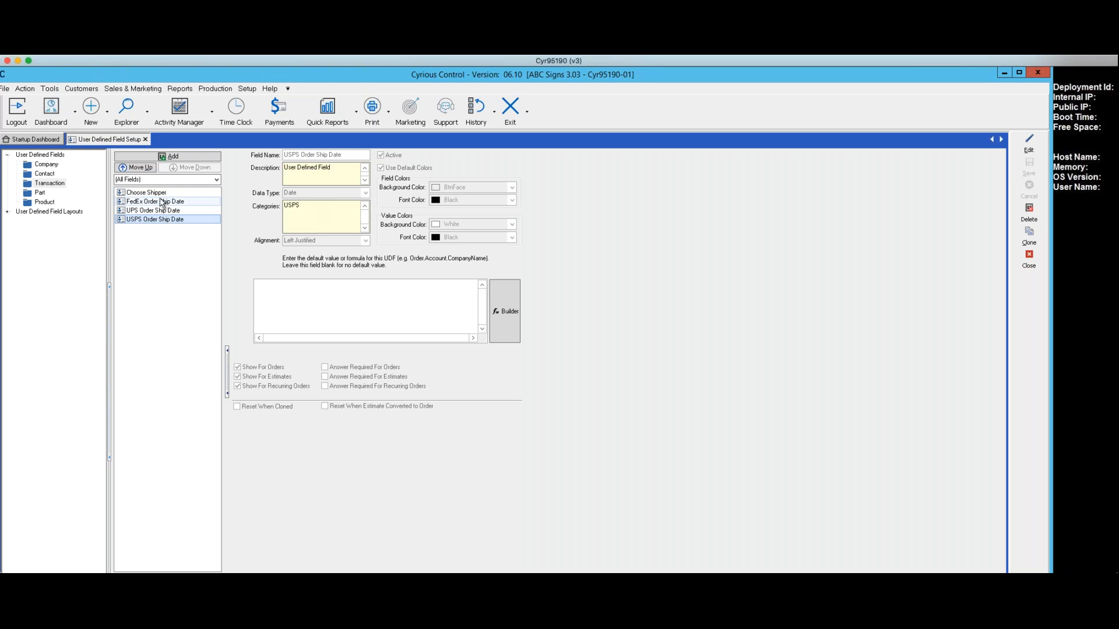
- Examine the Choose Shipper field's dropdown values in edit mode and cancel the edit without saving
click(155, 195)
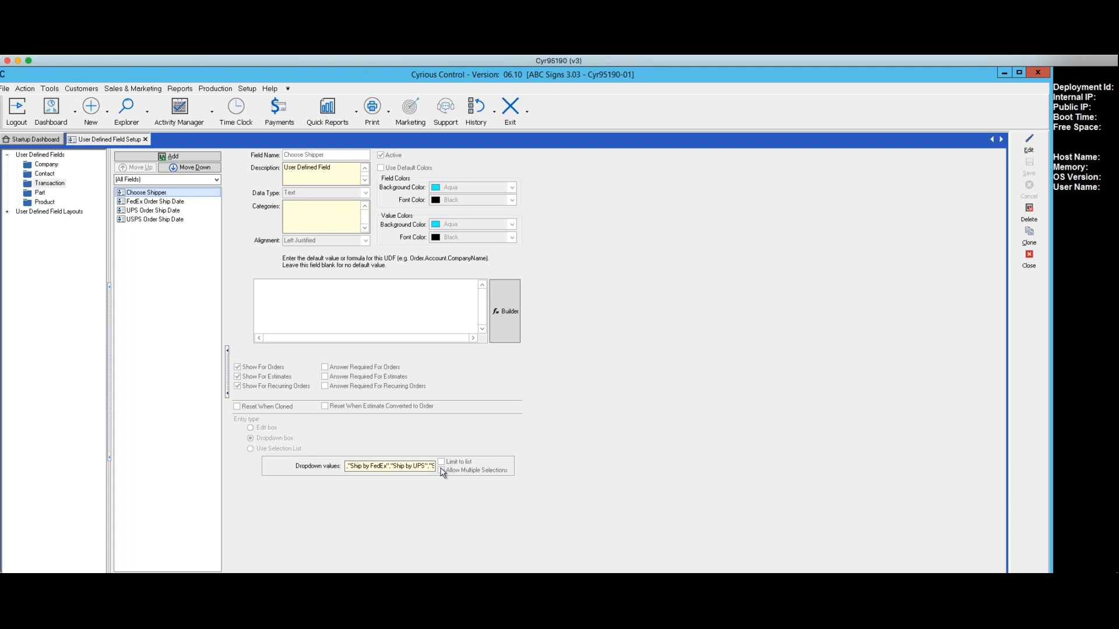
click(1028, 143)
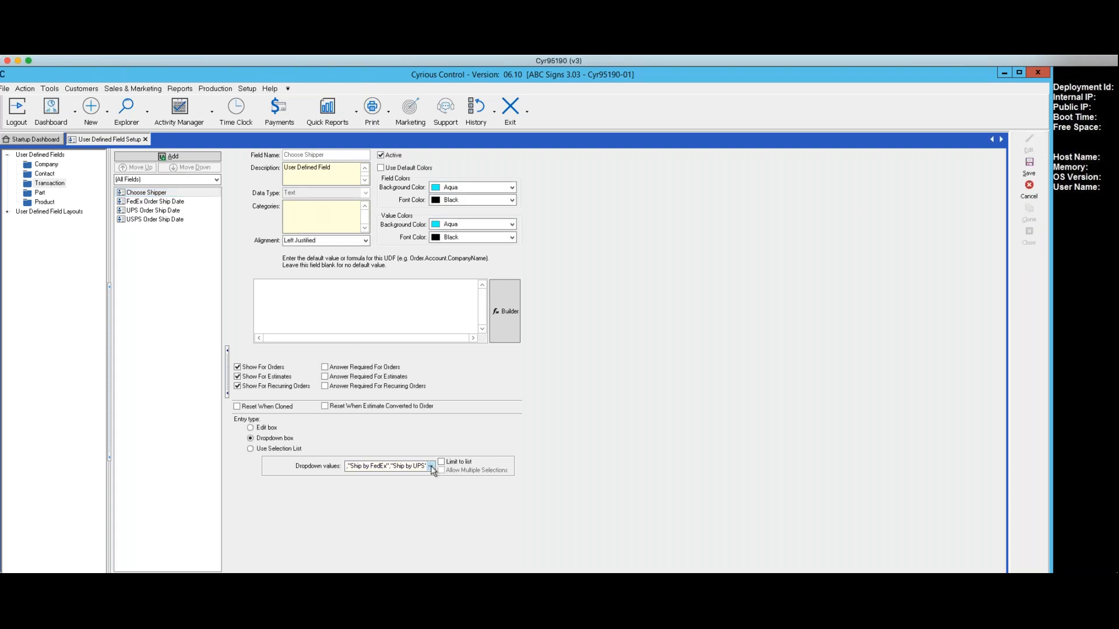
click(431, 467)
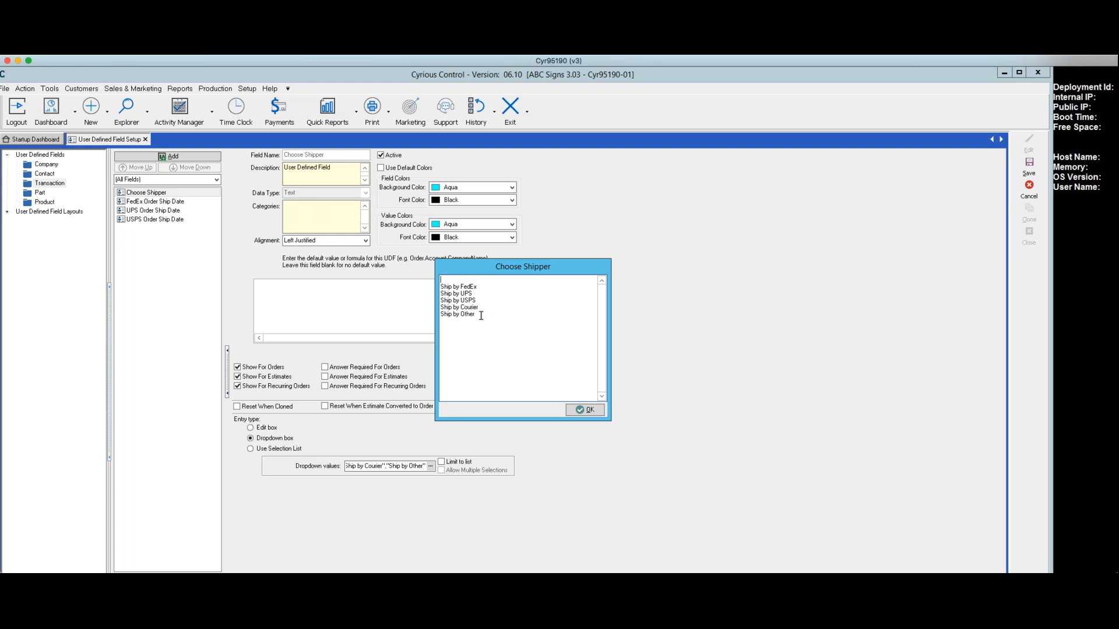
click(579, 411)
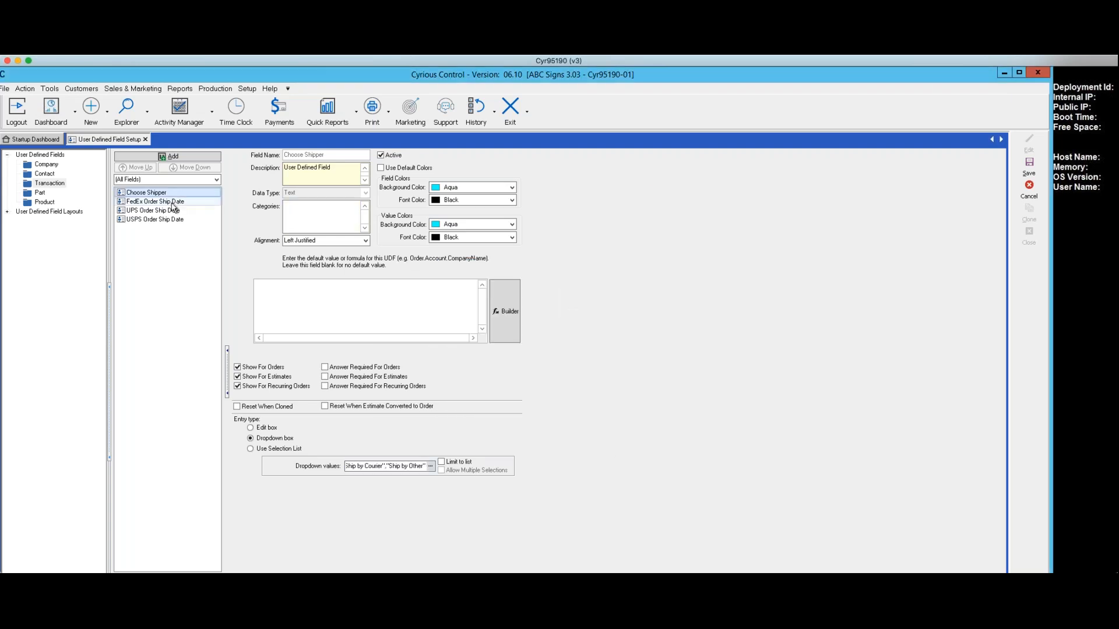
click(1027, 197)
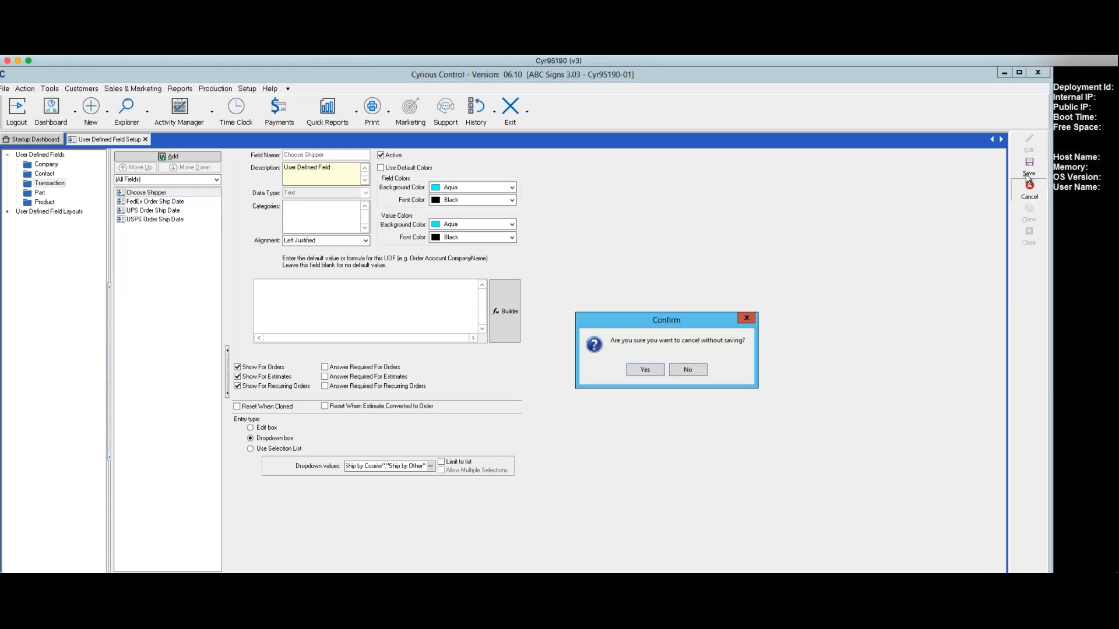
click(645, 370)
- Reopen the user defined field setup, review the FedEx, UPS and USPS Order Ship Date transaction fields, and close the setup
click(151, 202)
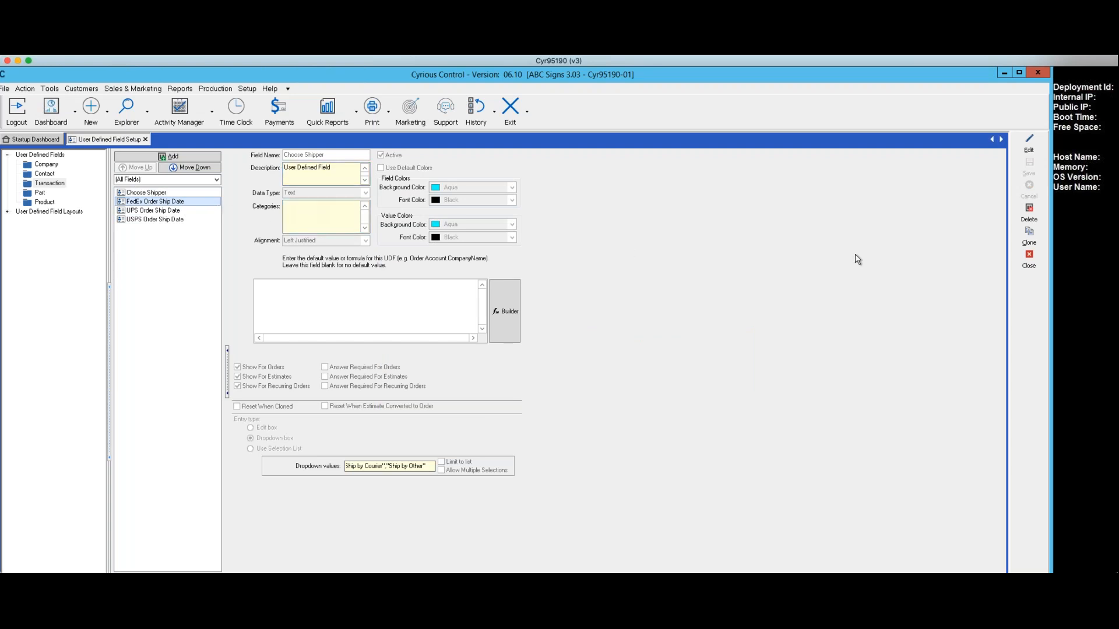
click(1030, 257)
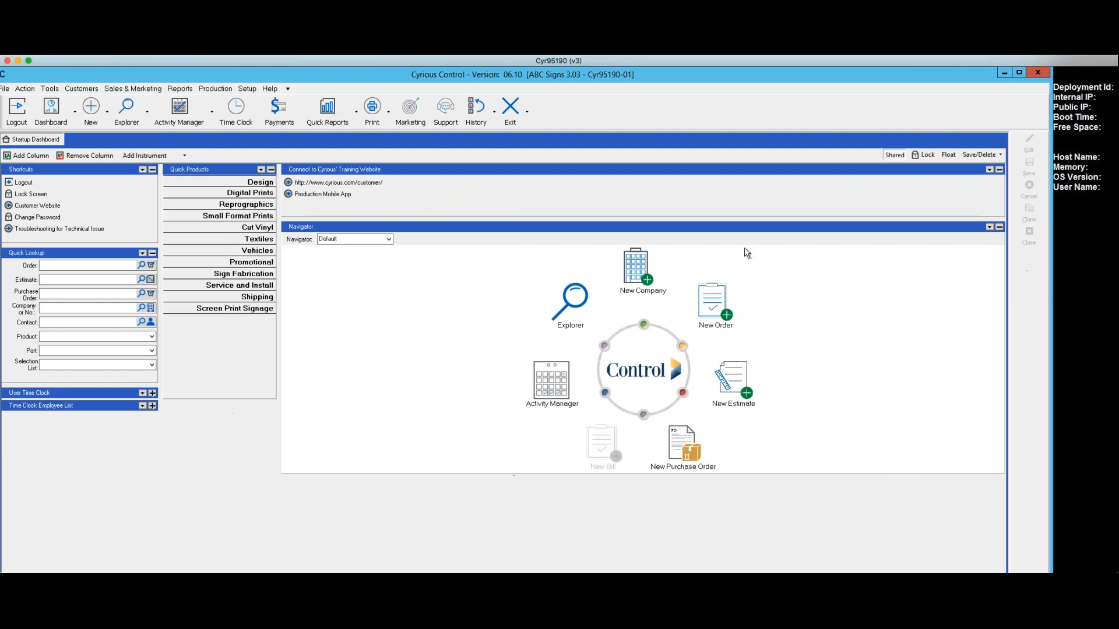
click(247, 88)
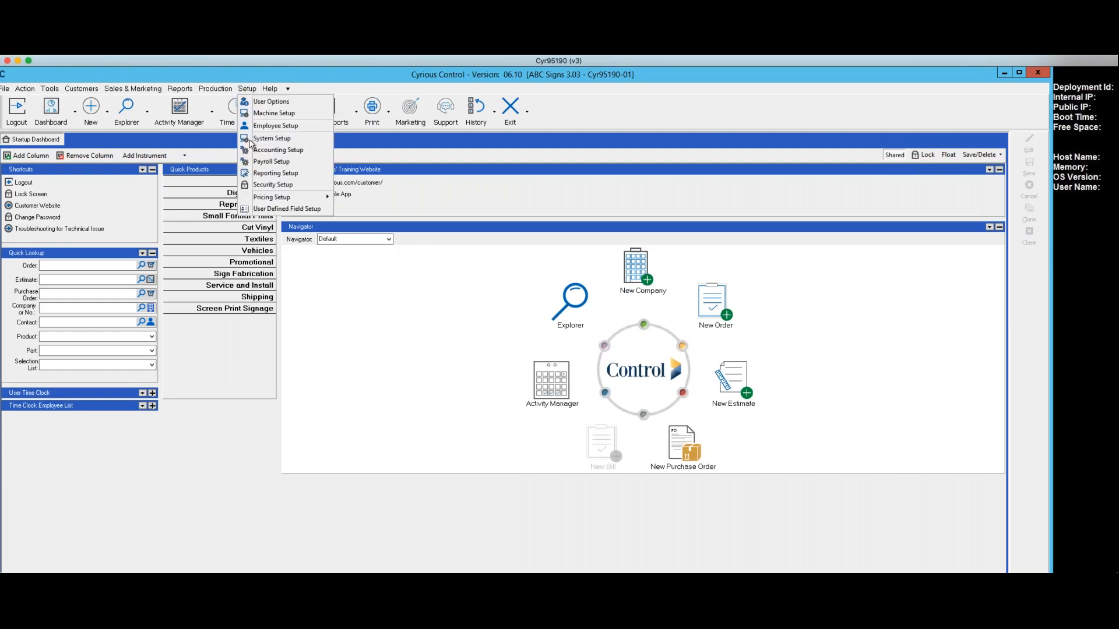
click(263, 209)
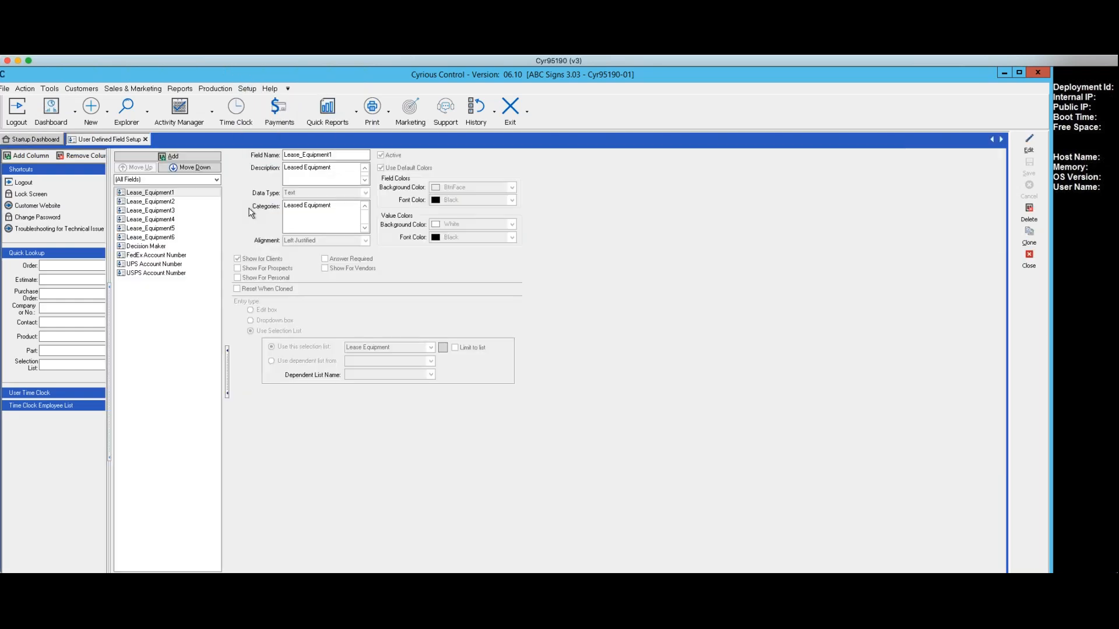
click(56, 184)
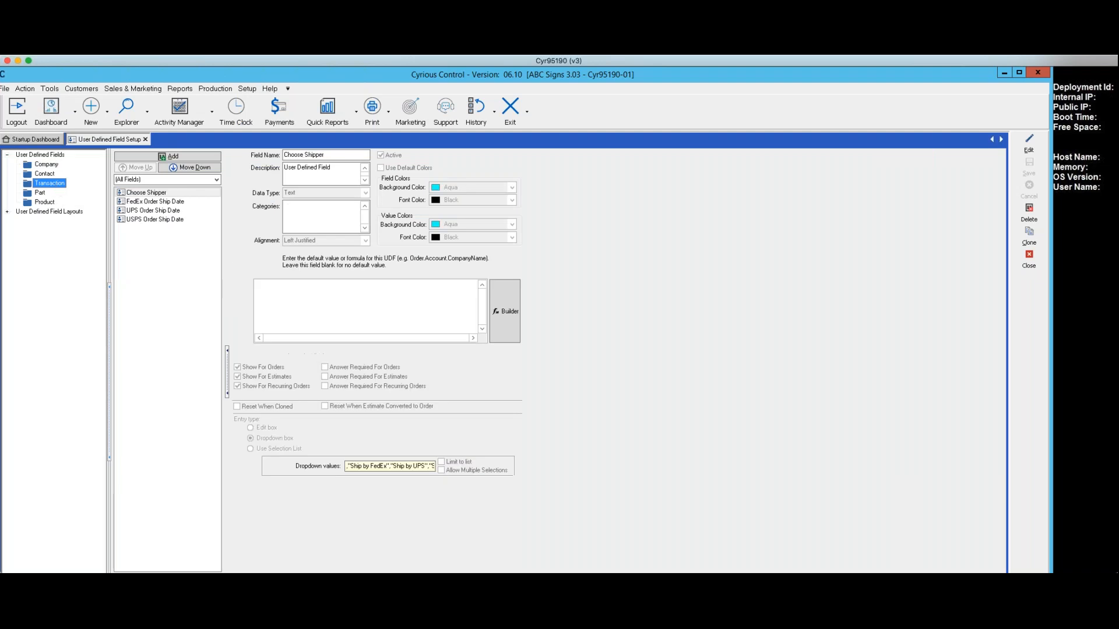
click(164, 203)
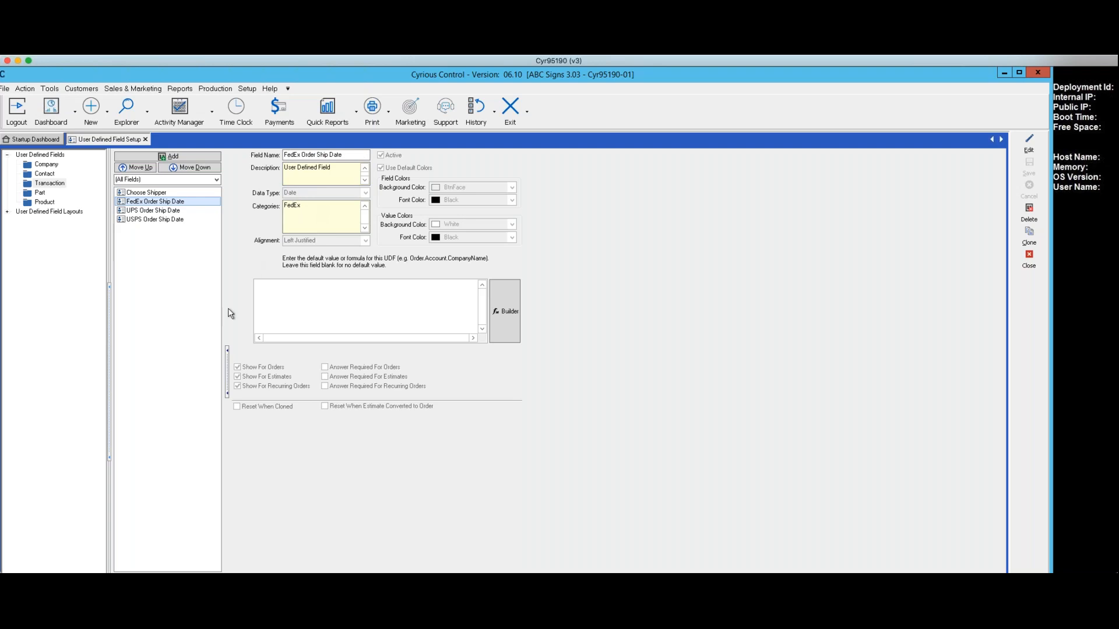
click(179, 211)
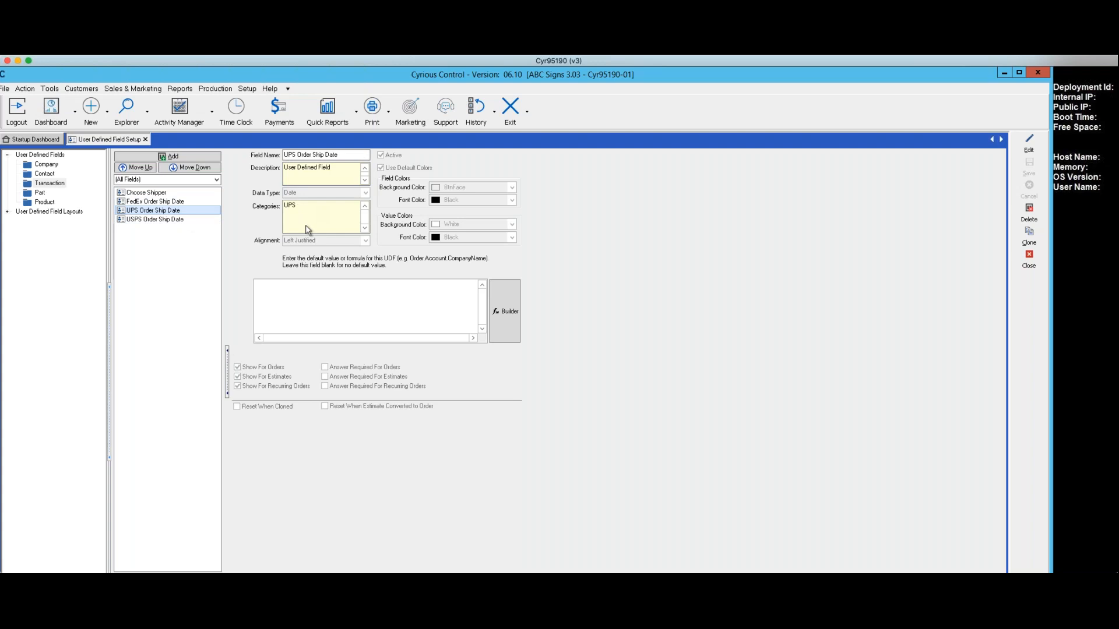
click(170, 220)
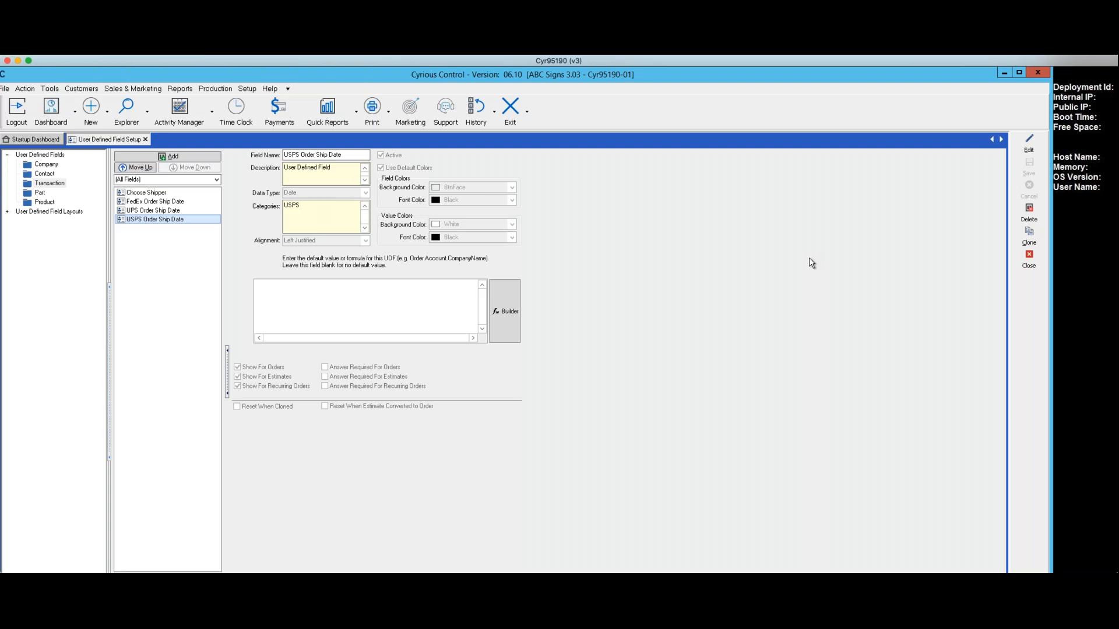
click(1029, 260)
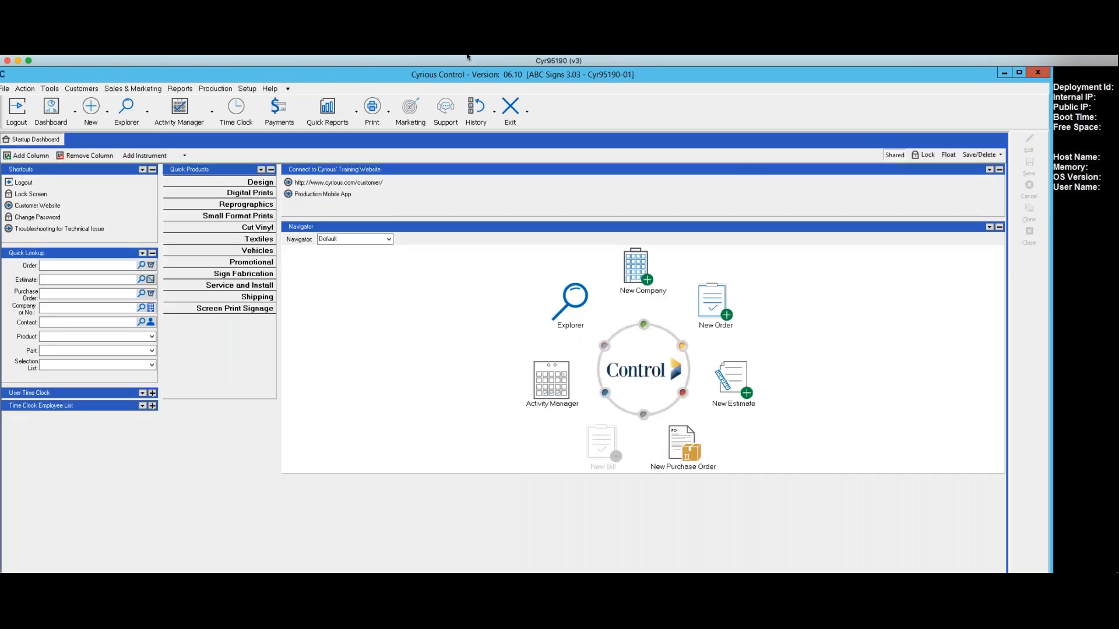
- Open the Test Company record from the companies explorer and show its user defined fields
click(148, 114)
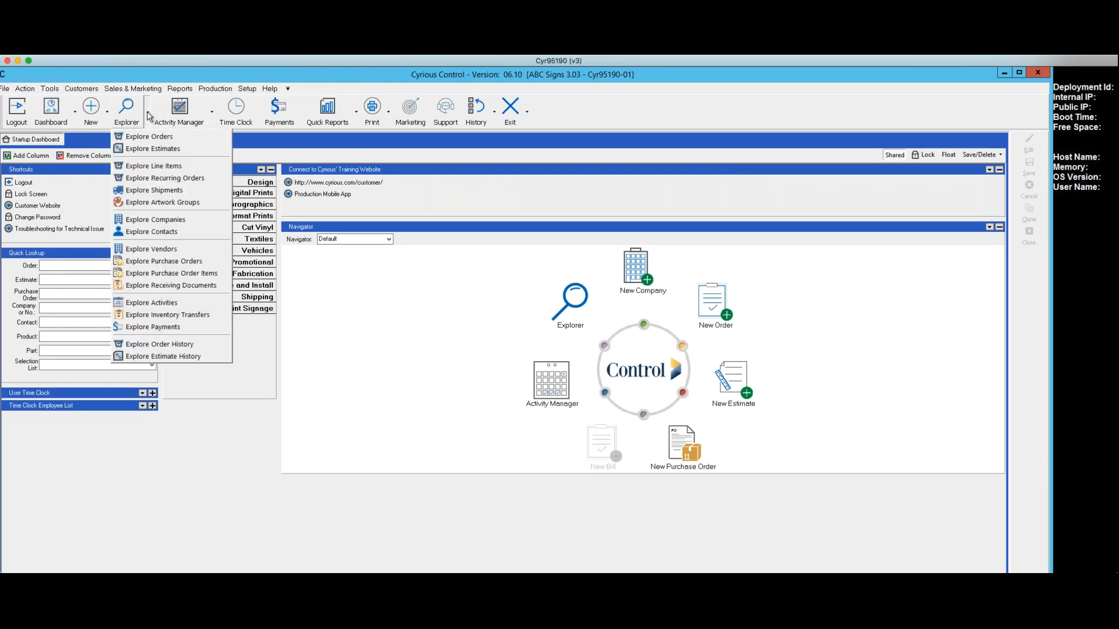
click(155, 220)
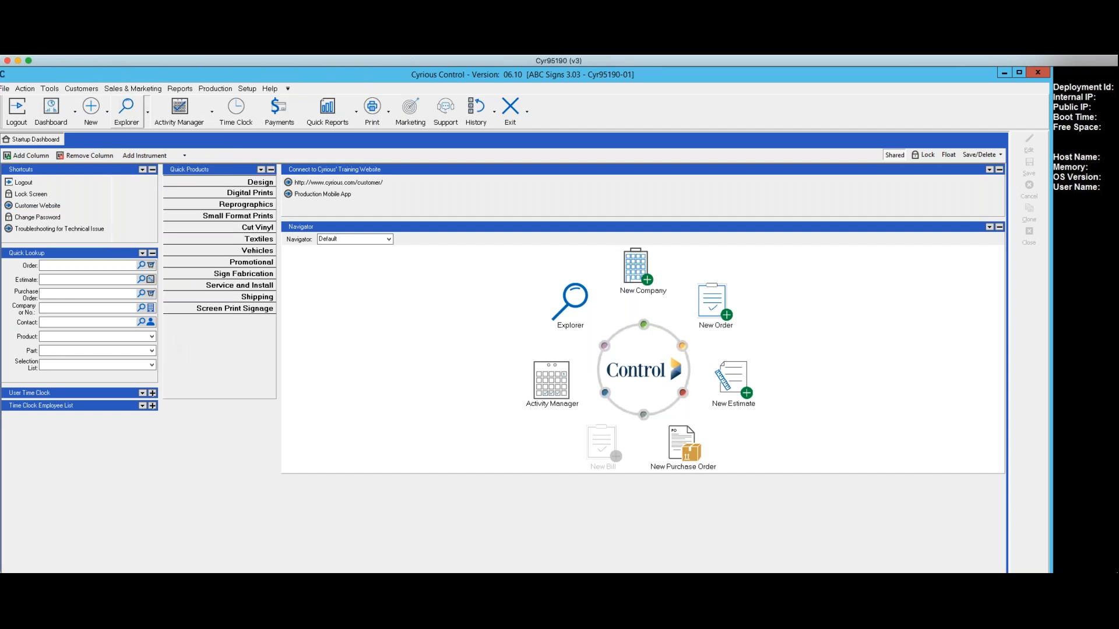
click(197, 224)
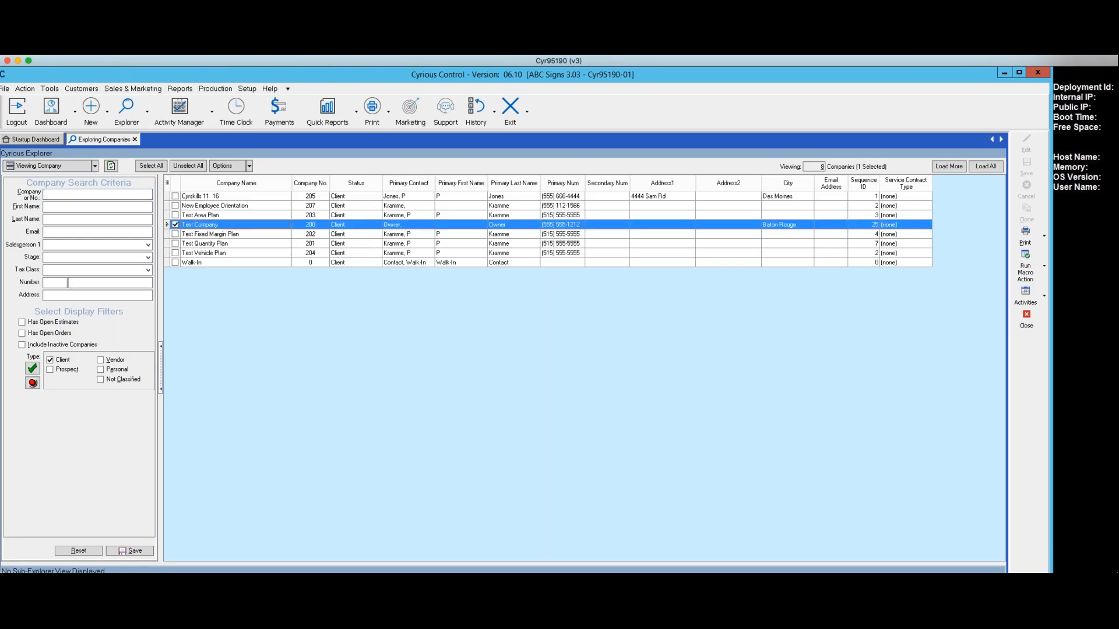
double_click(197, 225)
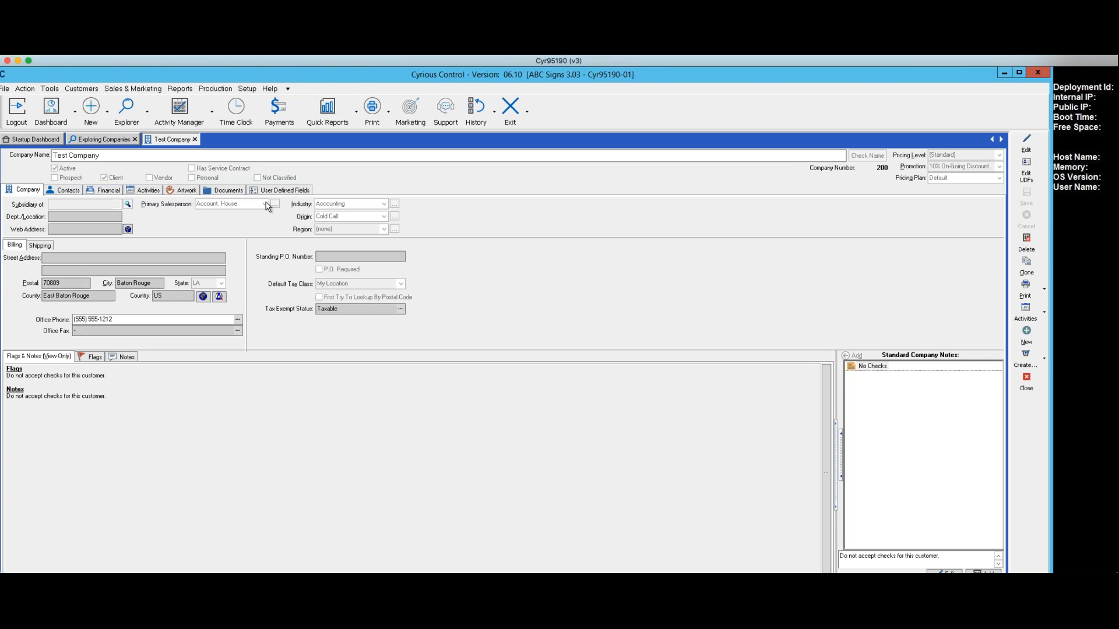
click(277, 192)
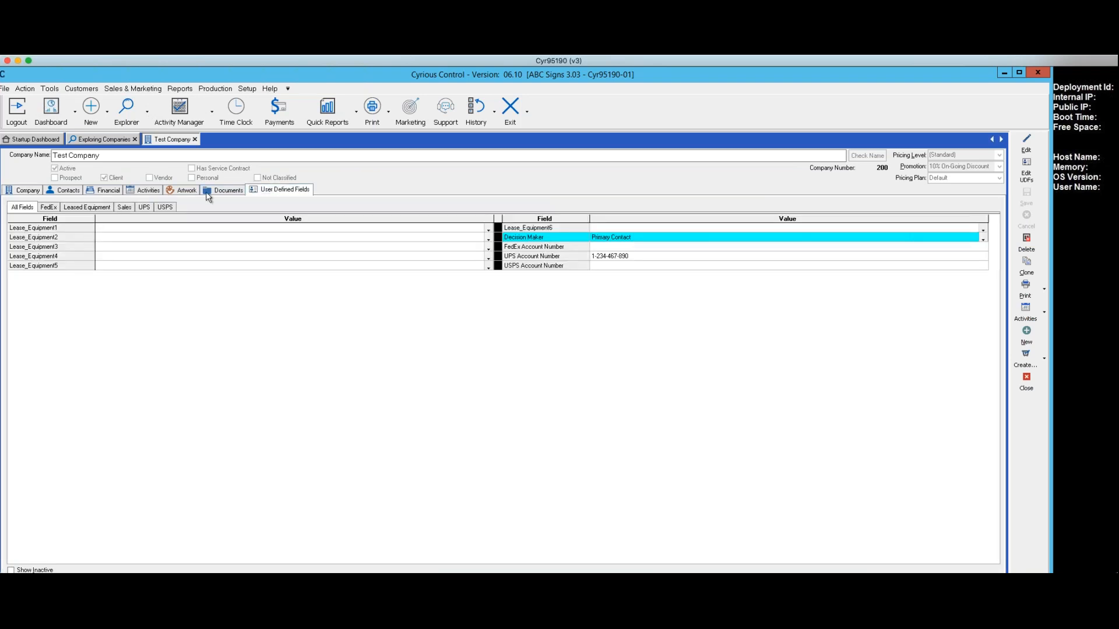
- Examine Test Company's user defined fields in the FedEx, UPS, USPS and Sales categories
click(47, 207)
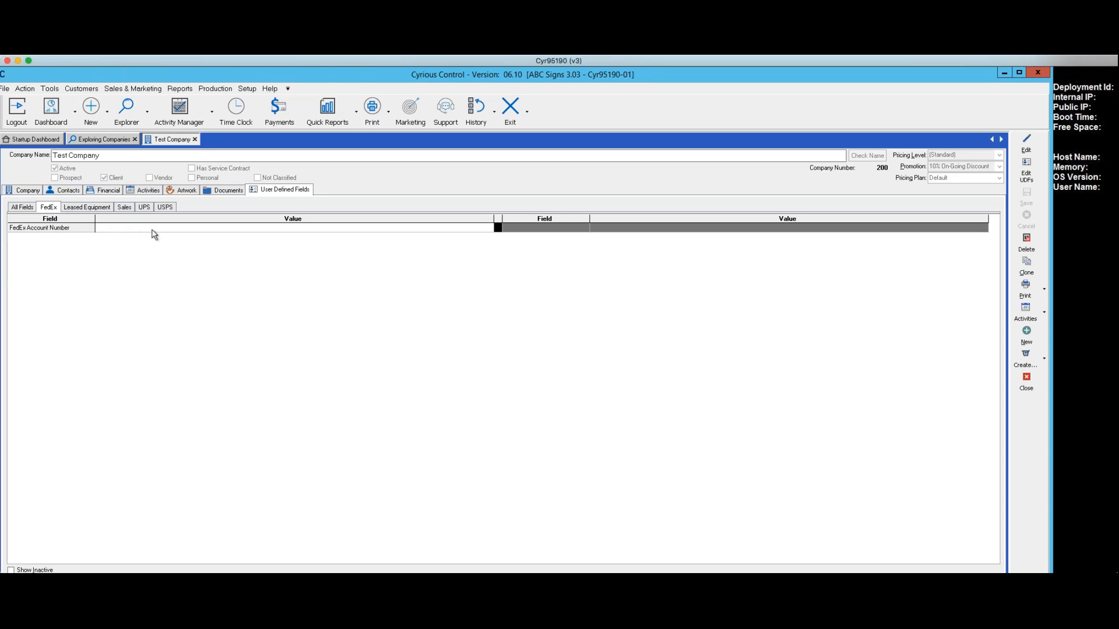
click(146, 209)
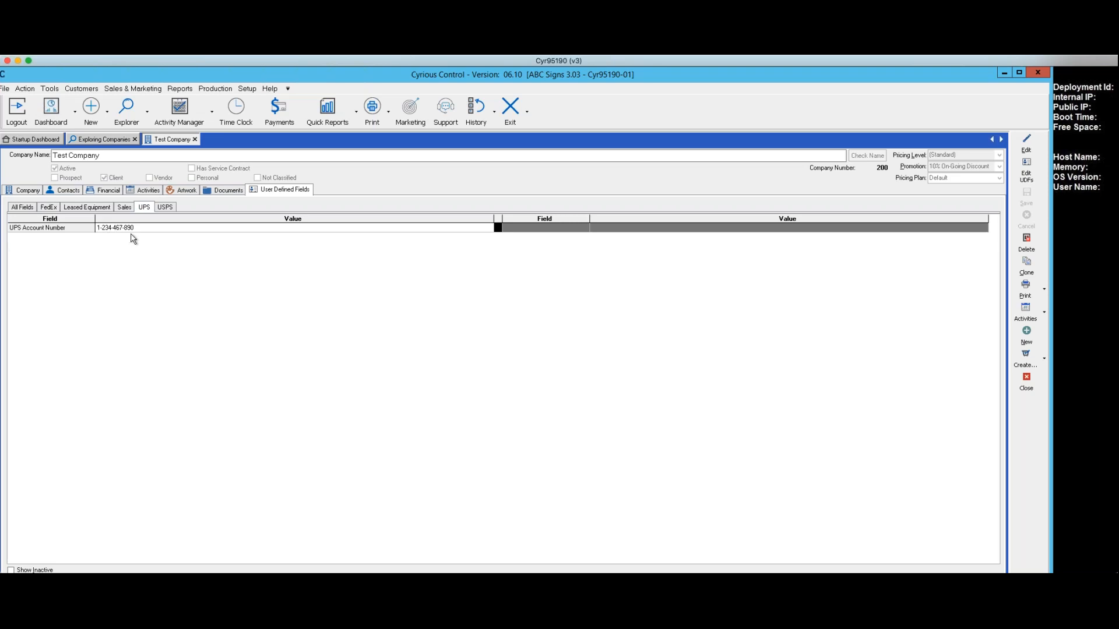
click(166, 208)
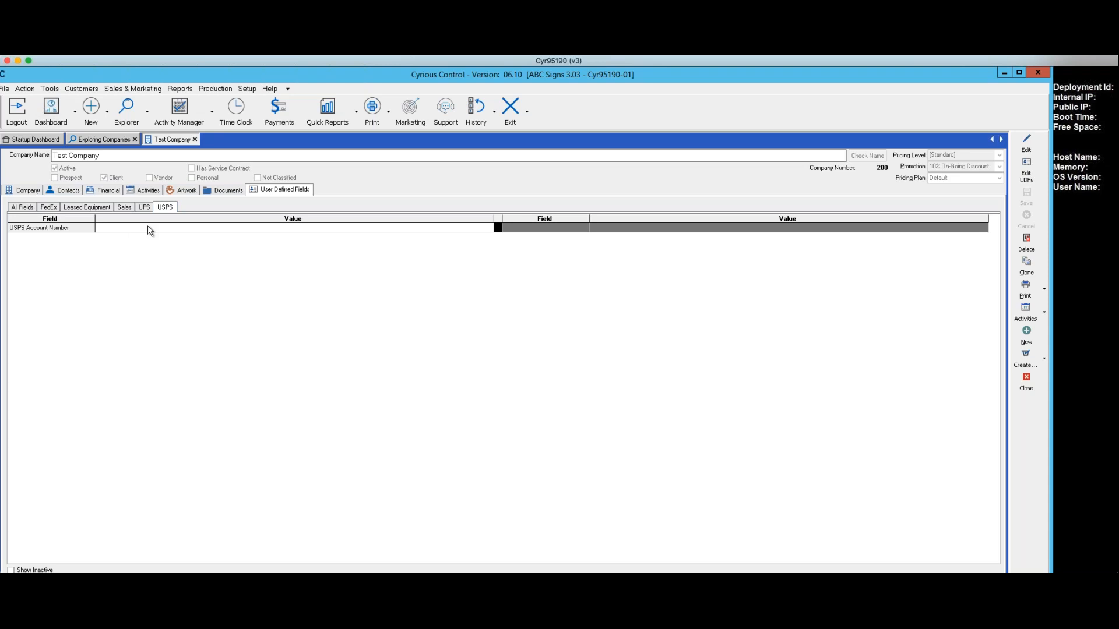
click(125, 208)
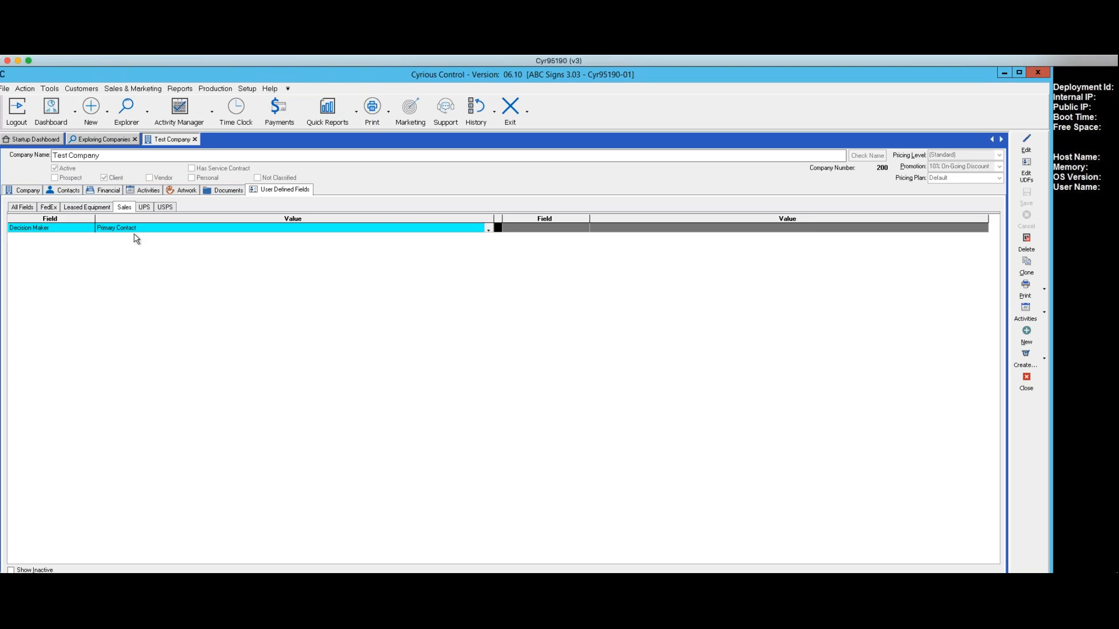
- Examine the Test Company contact's user defined fields in the FedEx, UPS and Sales categories, and close the company record
click(64, 191)
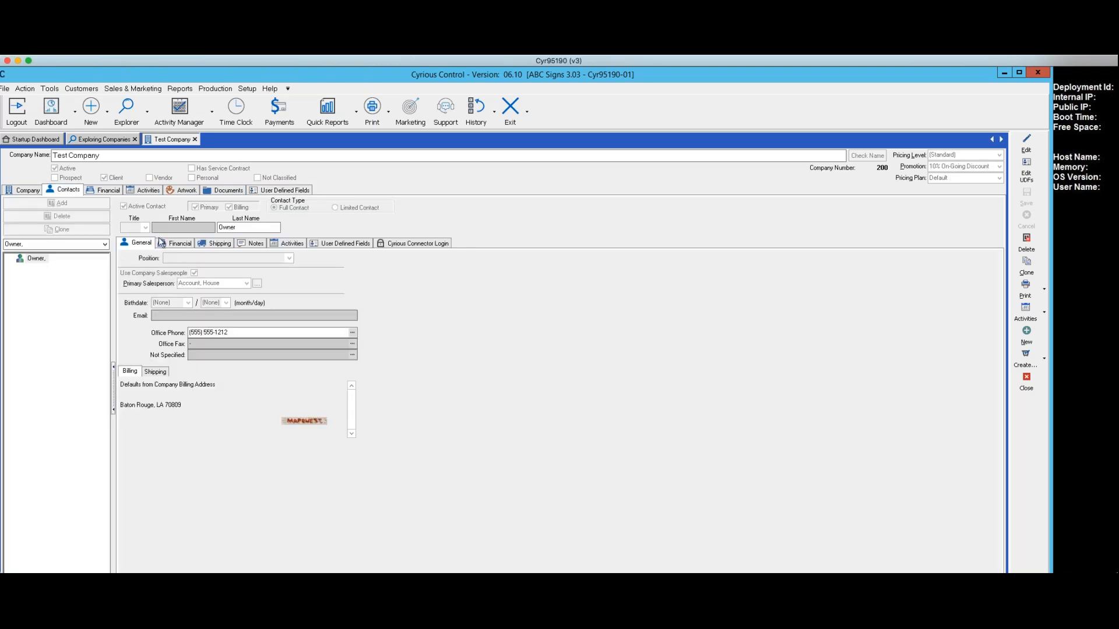
click(340, 245)
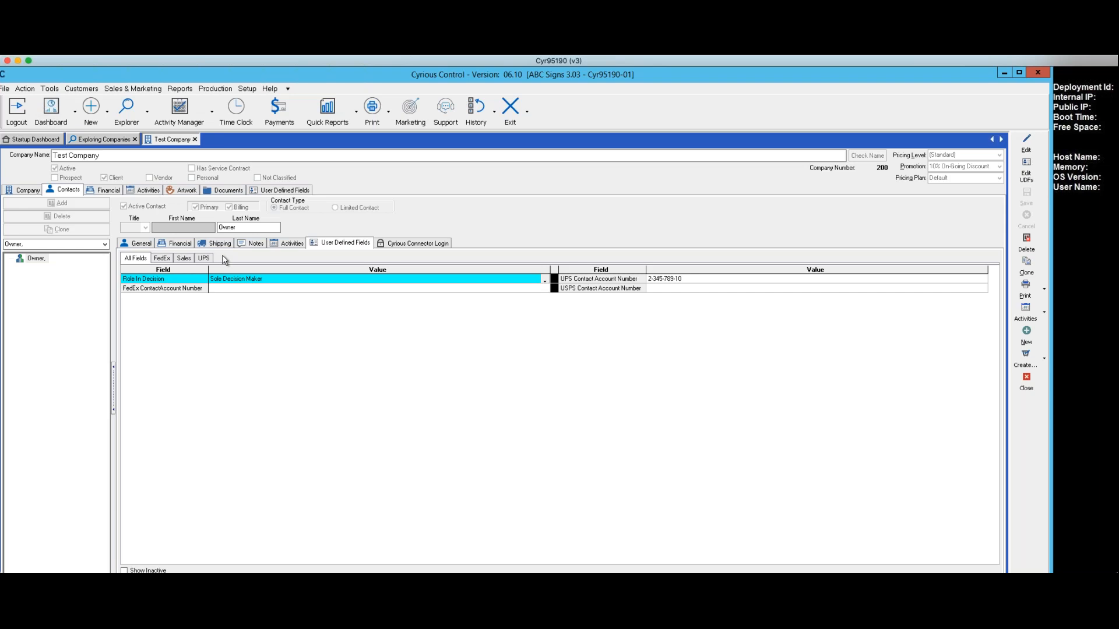
click(163, 260)
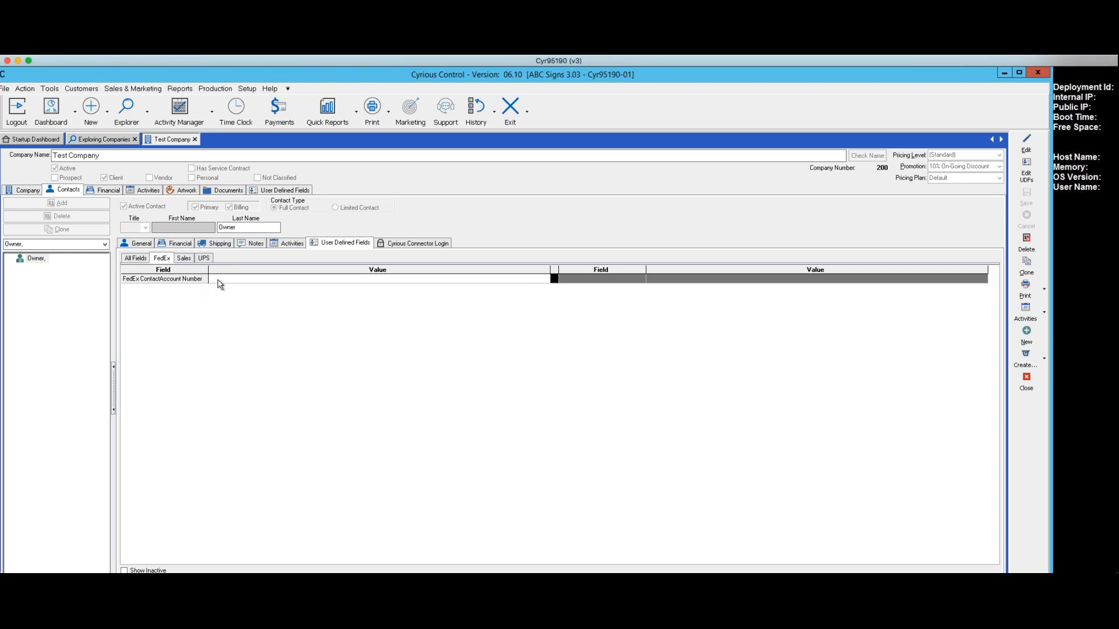
click(204, 260)
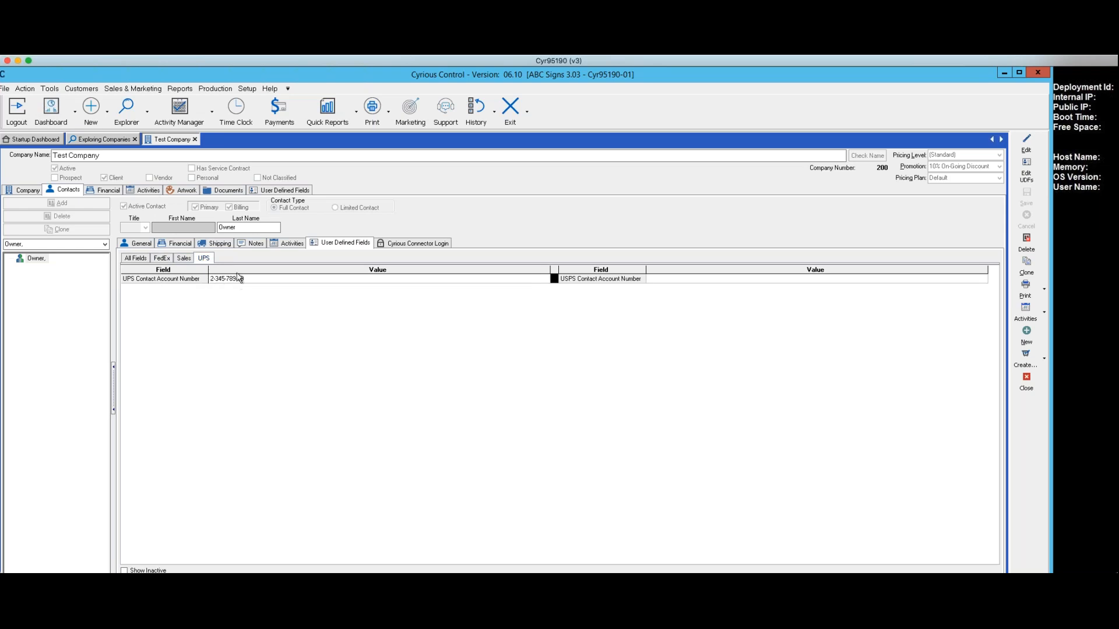
click(184, 258)
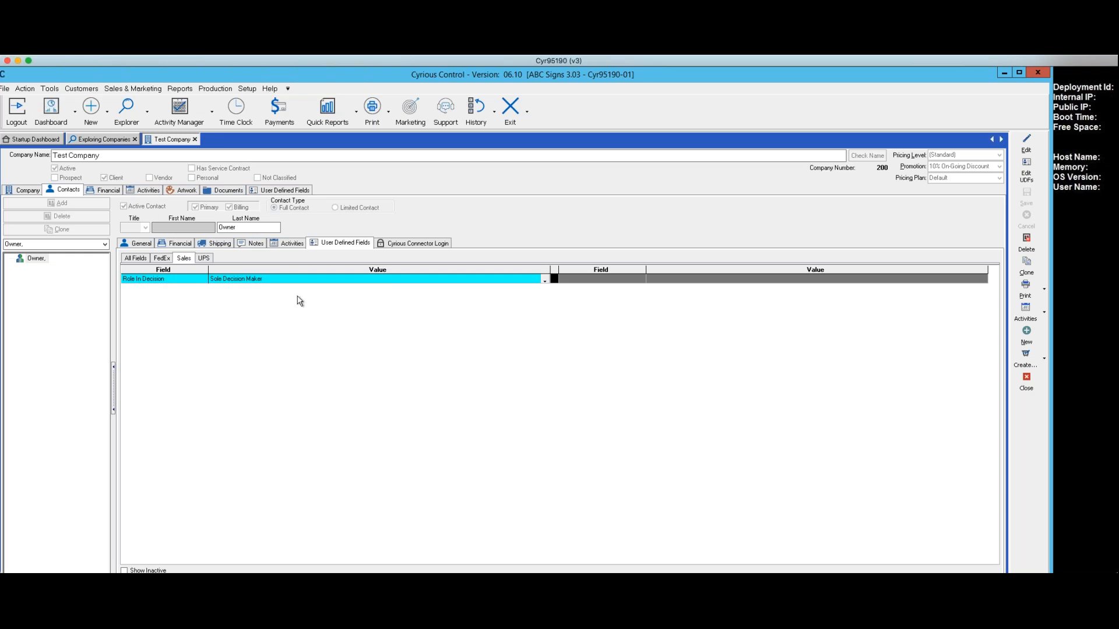
click(1023, 389)
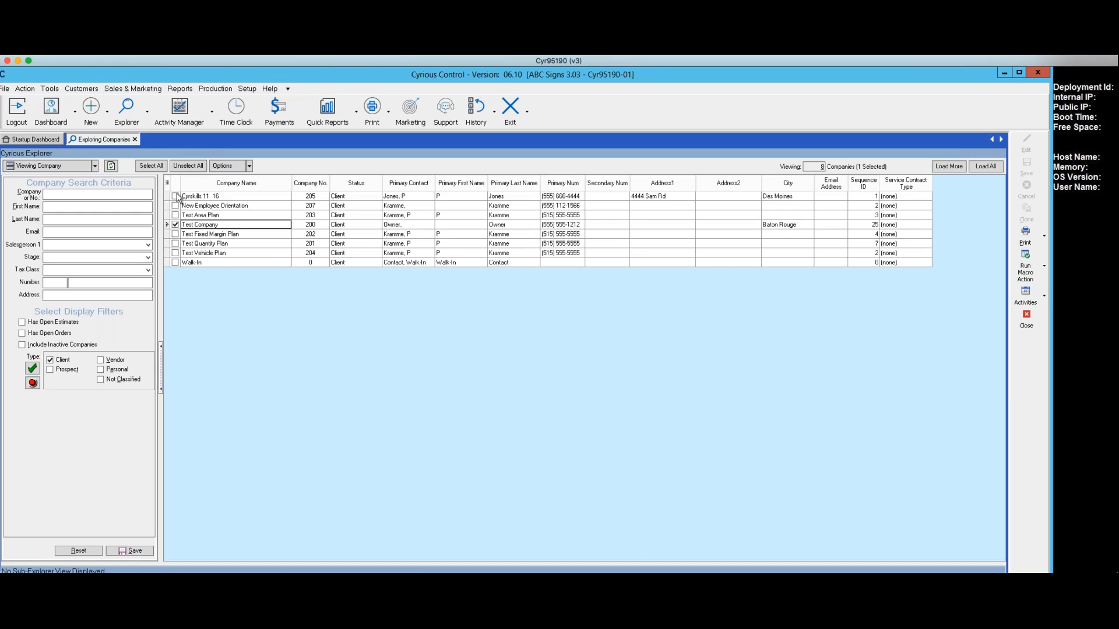
- Switch the explorer to orders, open Test Company's Digital Banner reorder created 9/23/2018, and show its user defined fields
click(95, 167)
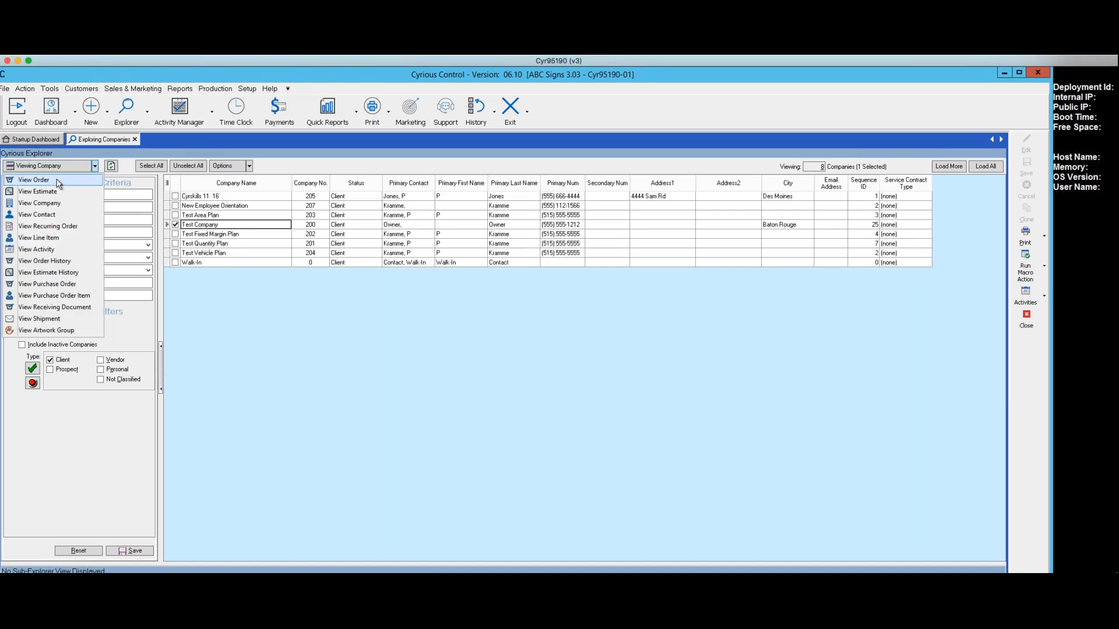
click(60, 181)
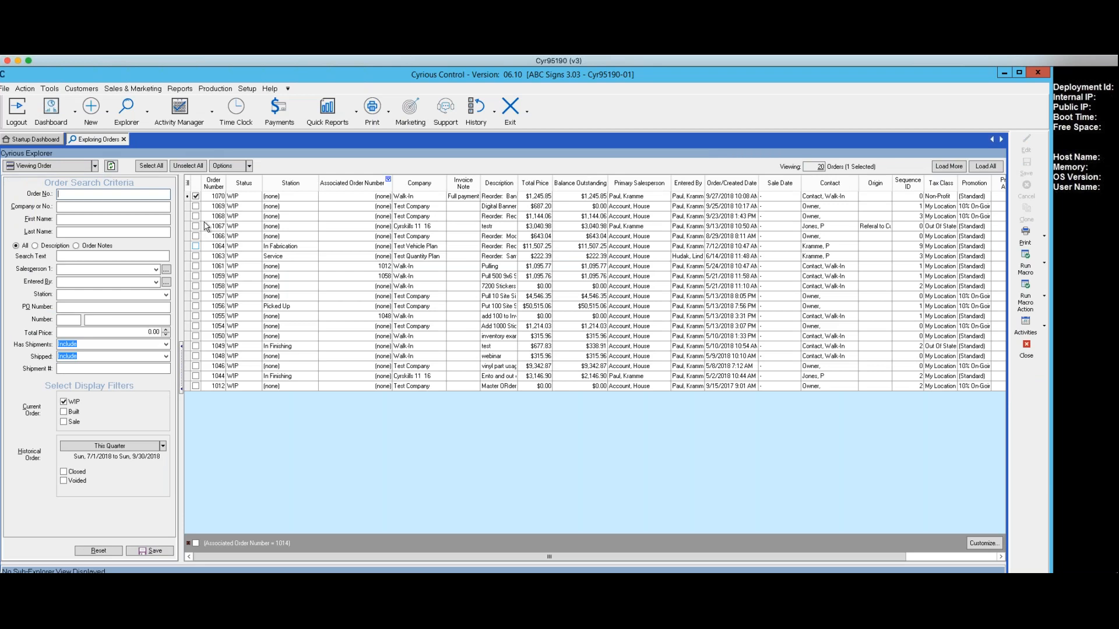
click(244, 216)
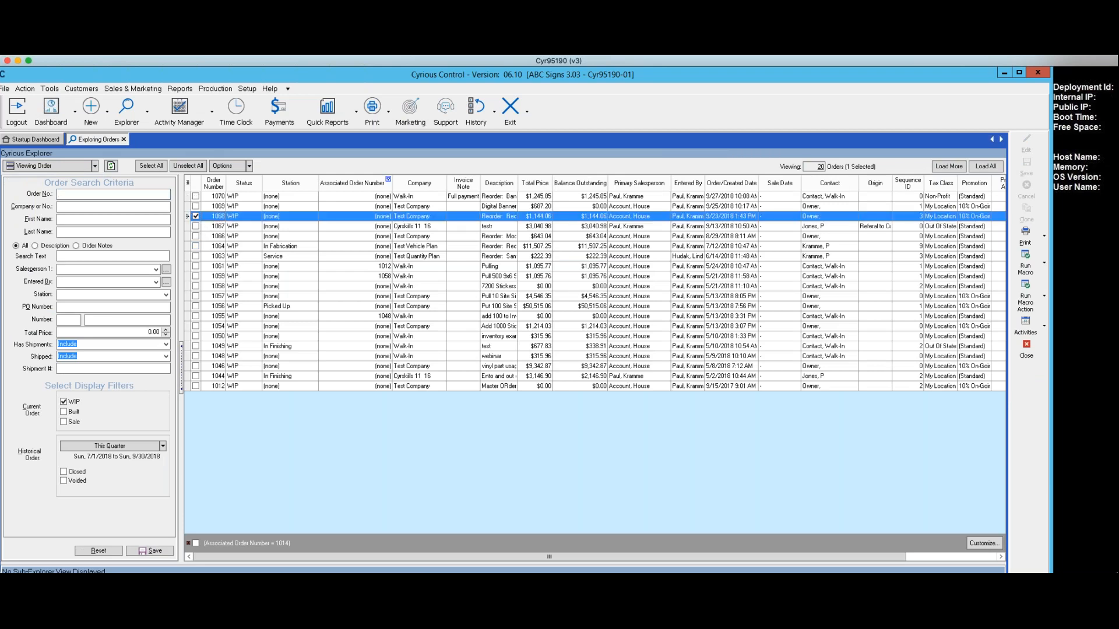
double_click(208, 218)
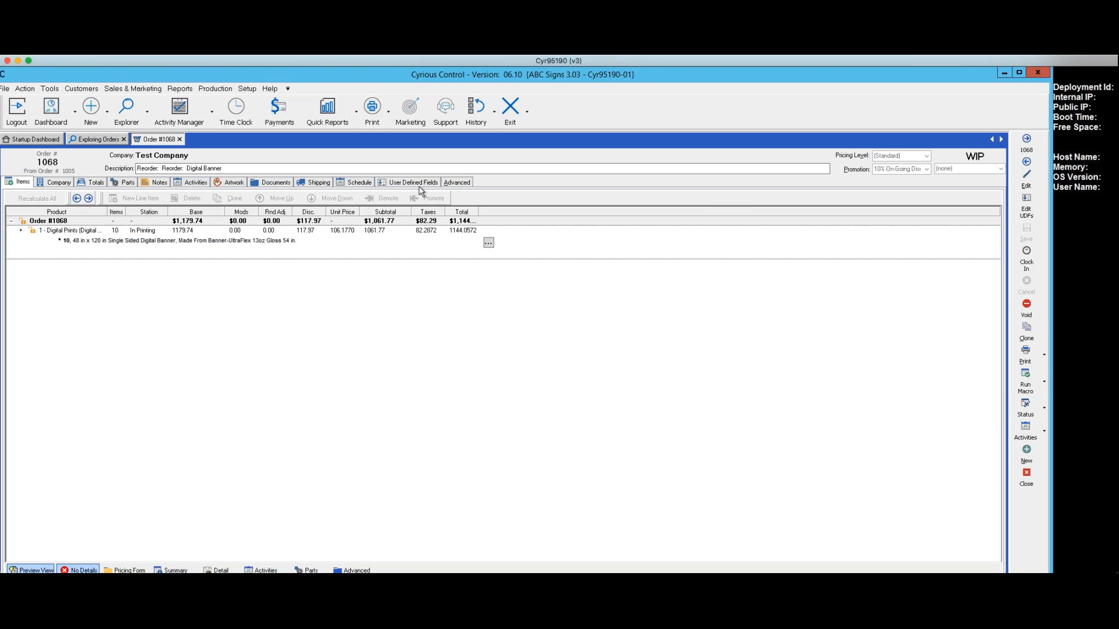
click(416, 182)
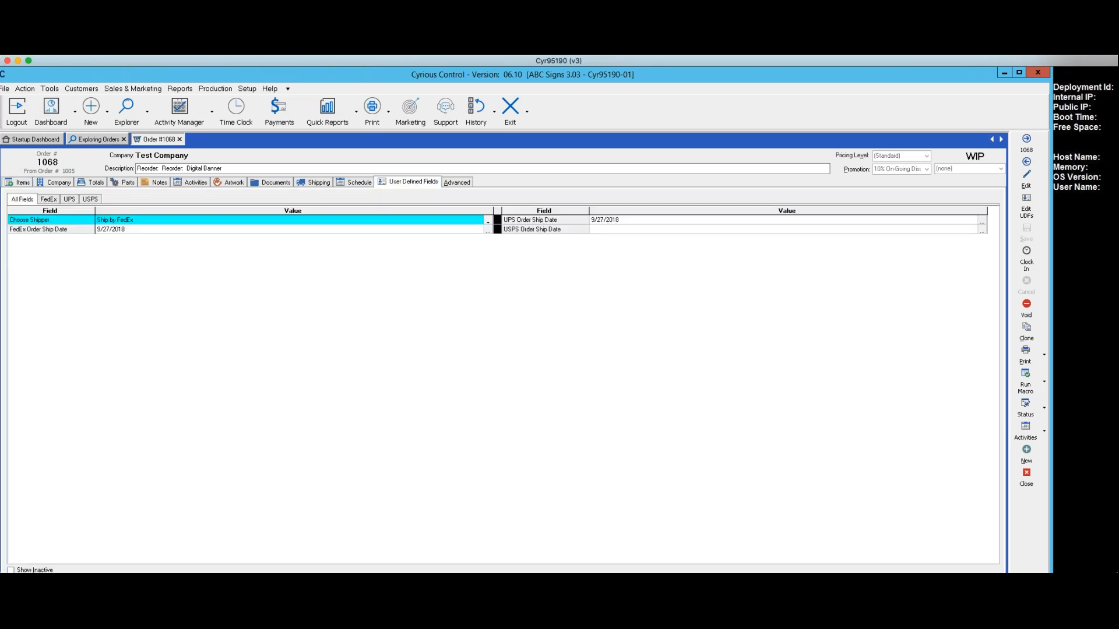
- Compare the order's user defined fields across the FedEx, USPS and UPS categories, and close the order and the explorer
click(48, 199)
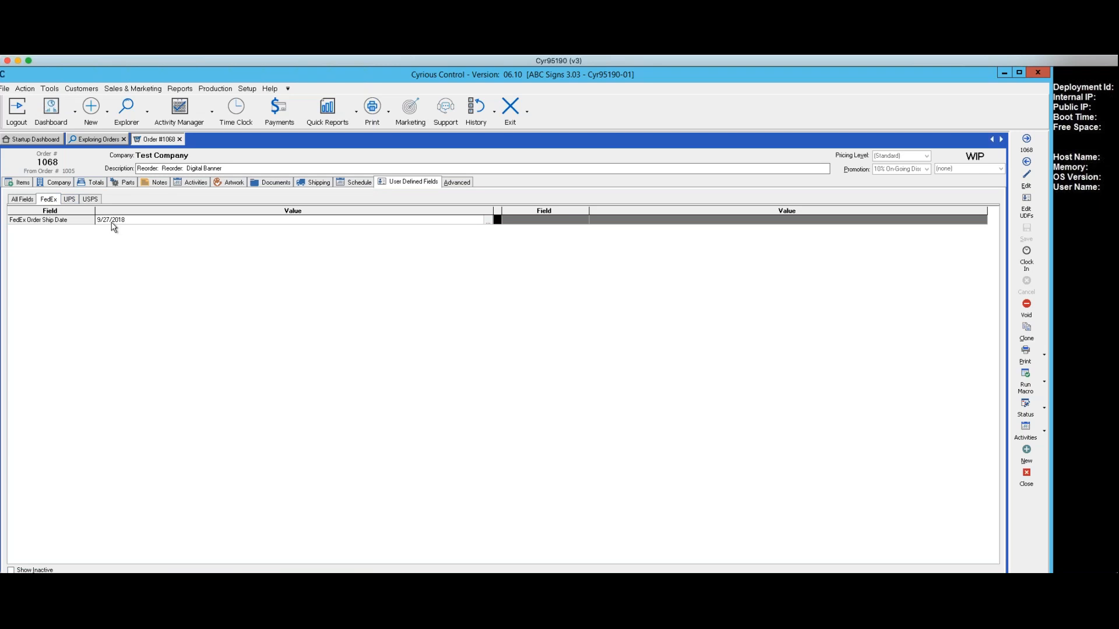
click(90, 199)
click(72, 200)
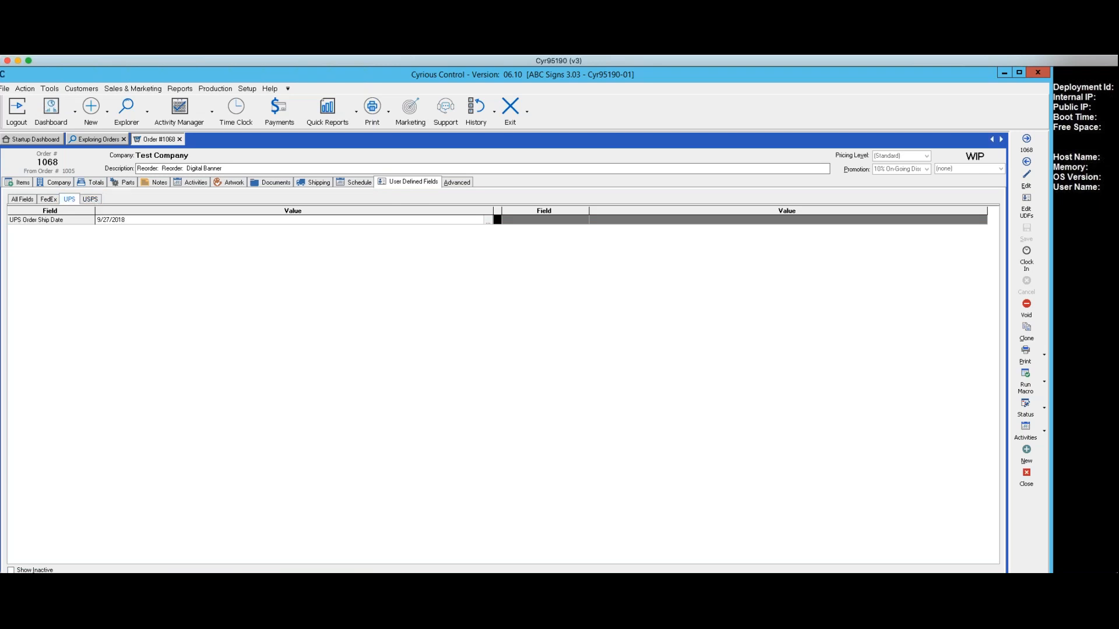
click(49, 199)
click(67, 200)
click(49, 200)
click(70, 200)
click(1027, 483)
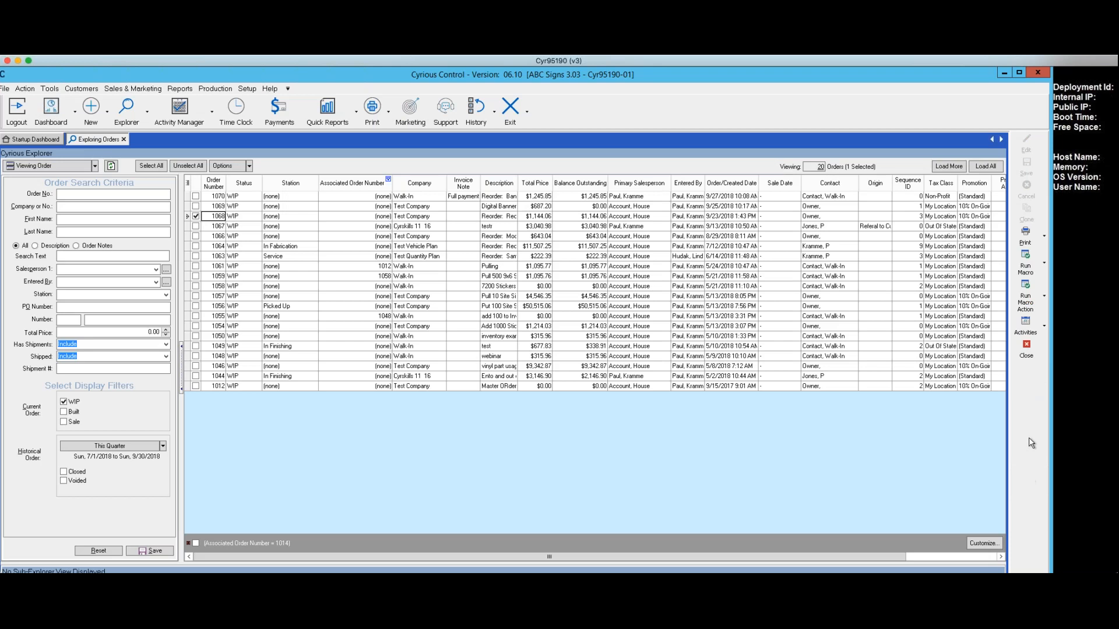
click(1026, 348)
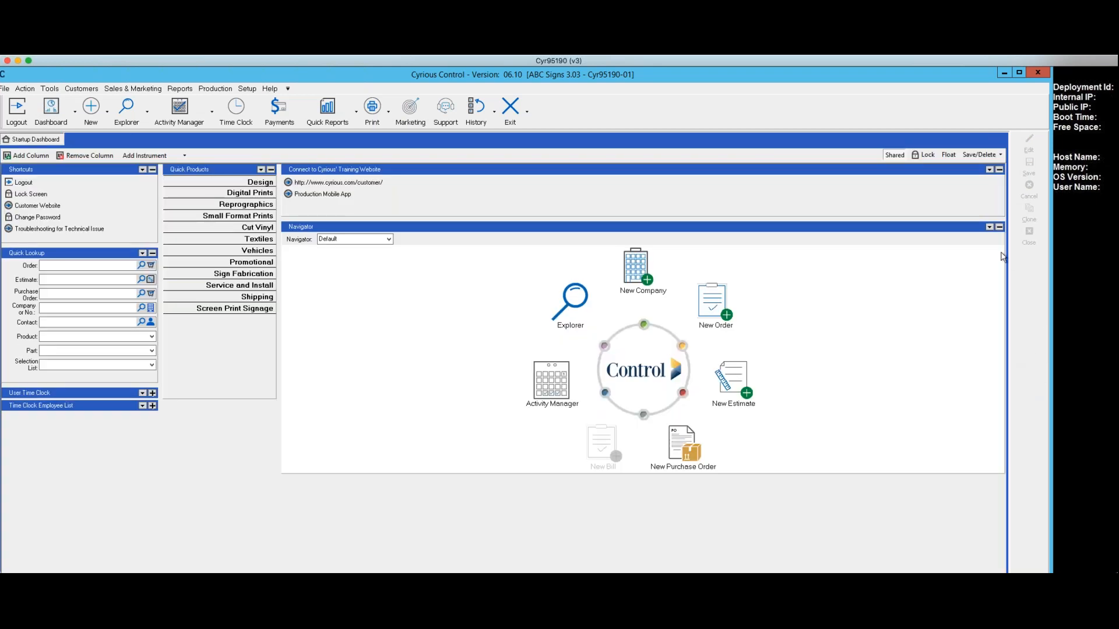